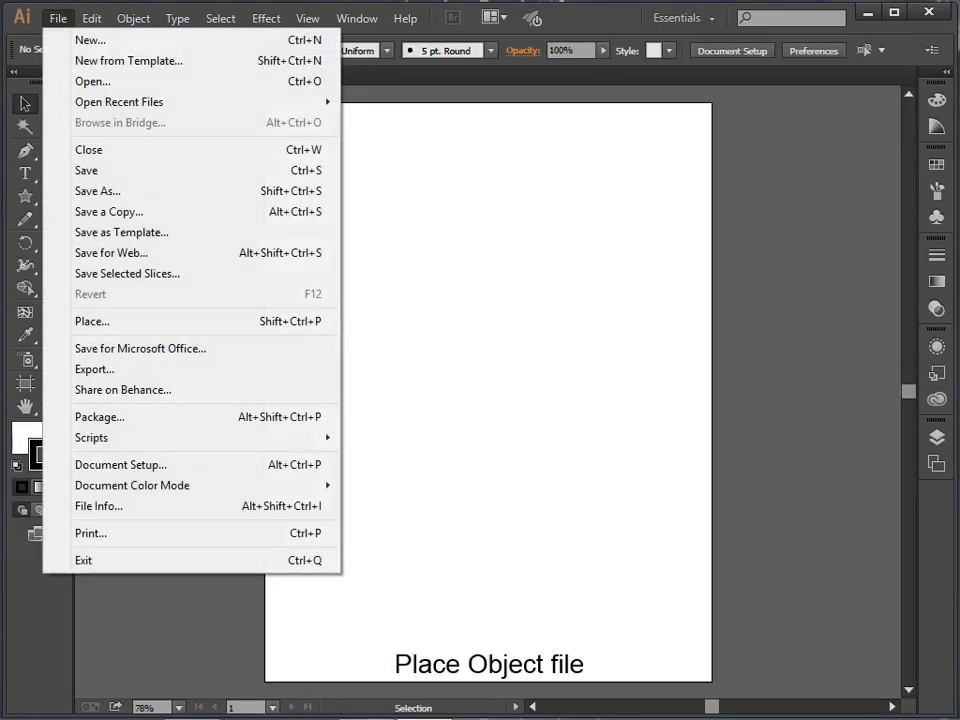
Place the Ubuntu logo image file onto the blank artboard.
click(92, 321)
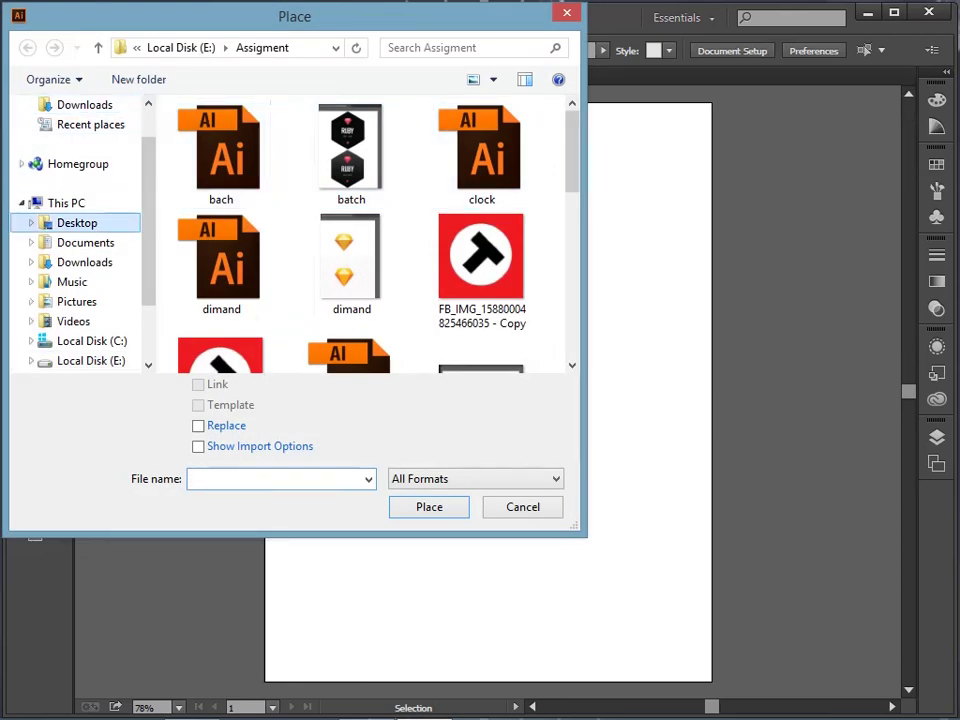
click(77, 222)
scroll(360, 235, down, 5)
click(214, 171)
click(197, 384)
click(429, 506)
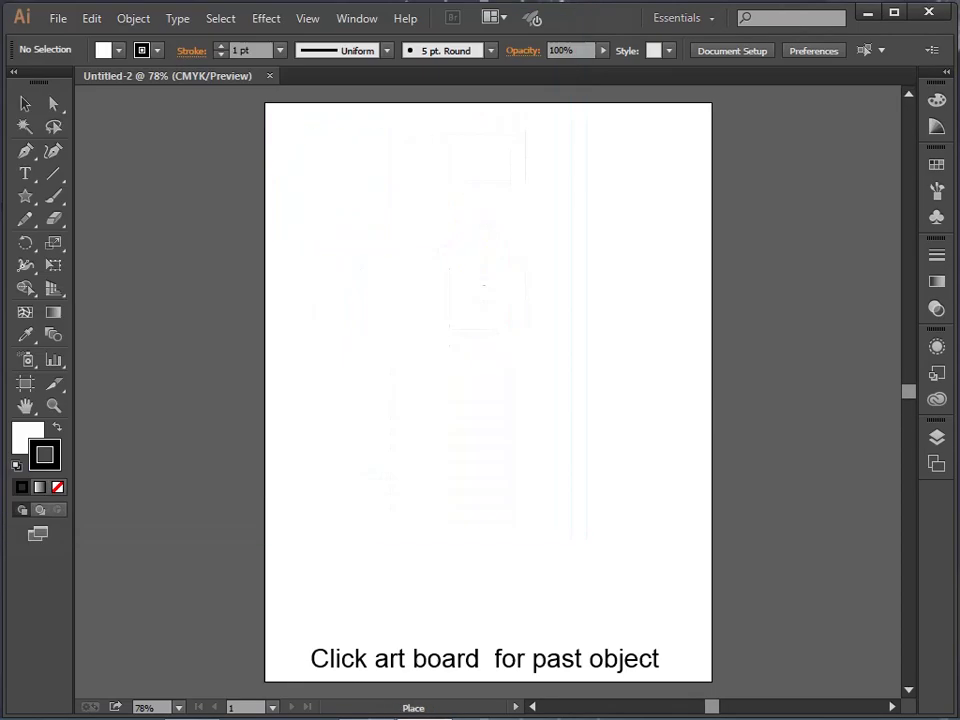
click(411, 190)
Scale the logo image down and move it near the top of the artboard.
click(494, 654)
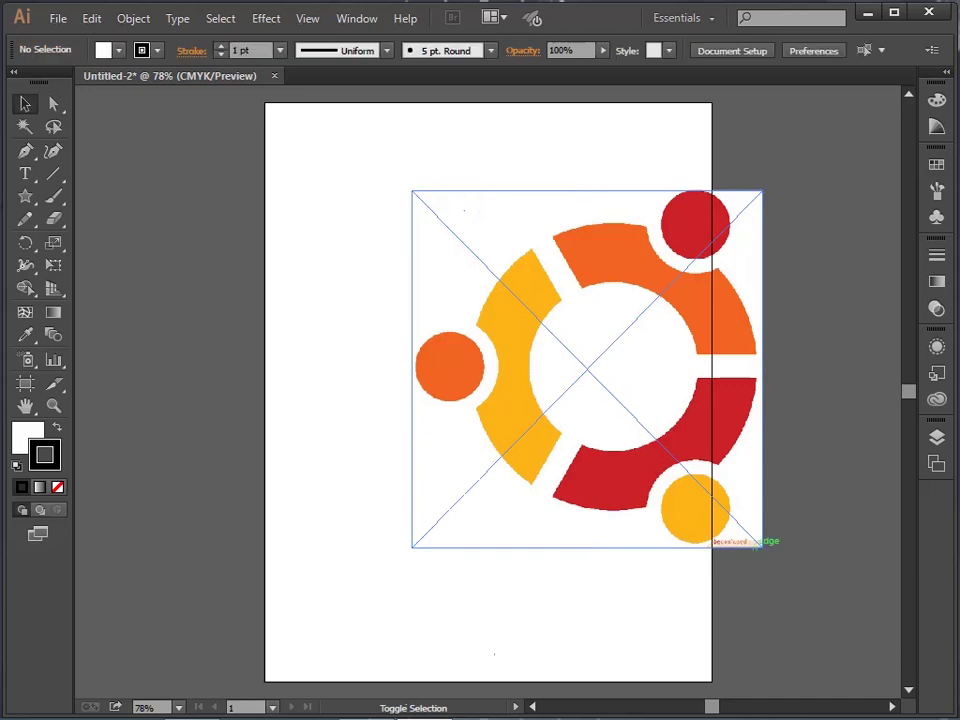
click(411, 546)
drag(411, 546, 458, 452)
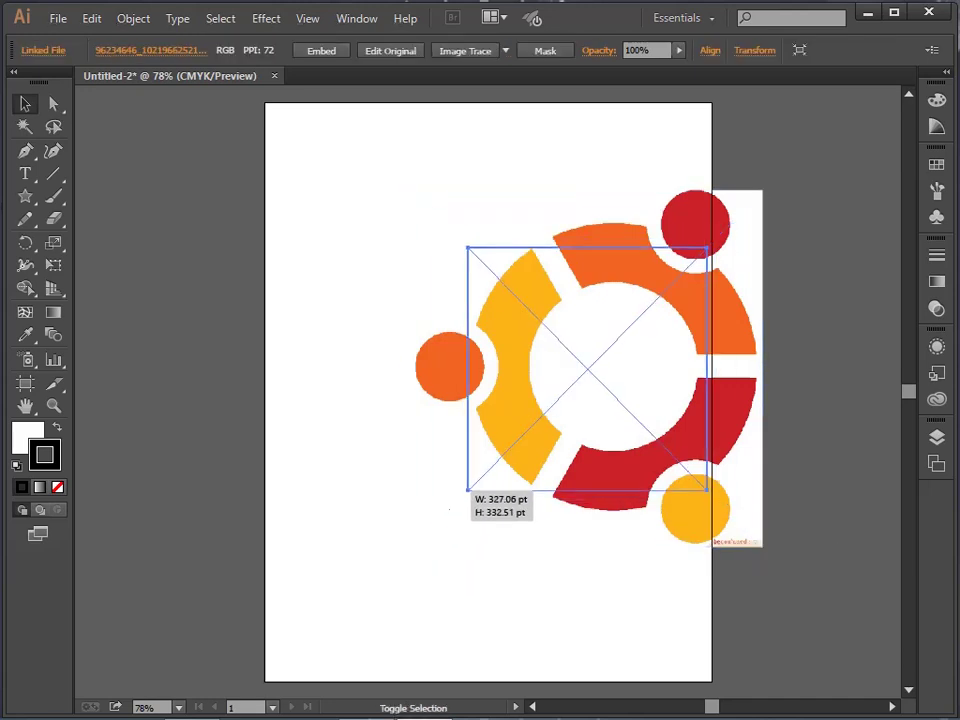
mouse_move(574, 361)
mouse_down()
mouse_move(460, 262)
mouse_move(488, 276)
mouse_up()
click(540, 450)
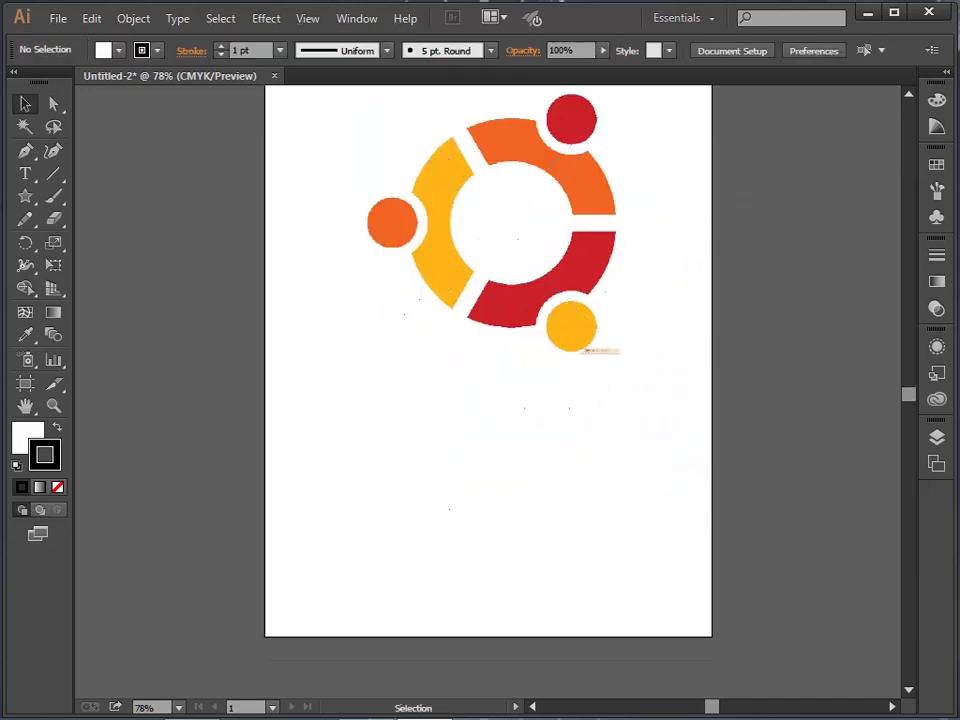
click(480, 230)
Draw a circle with the Ellipse tool over the Ubuntu logo's central ring.
key(ctrl+shift+a)
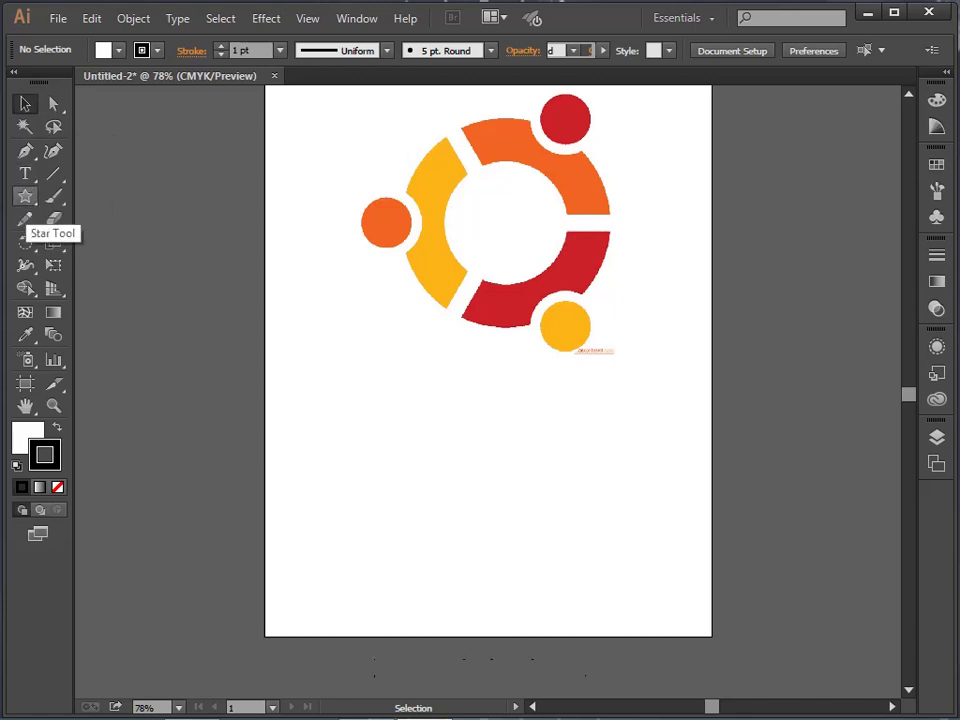
drag(25, 196, 118, 240)
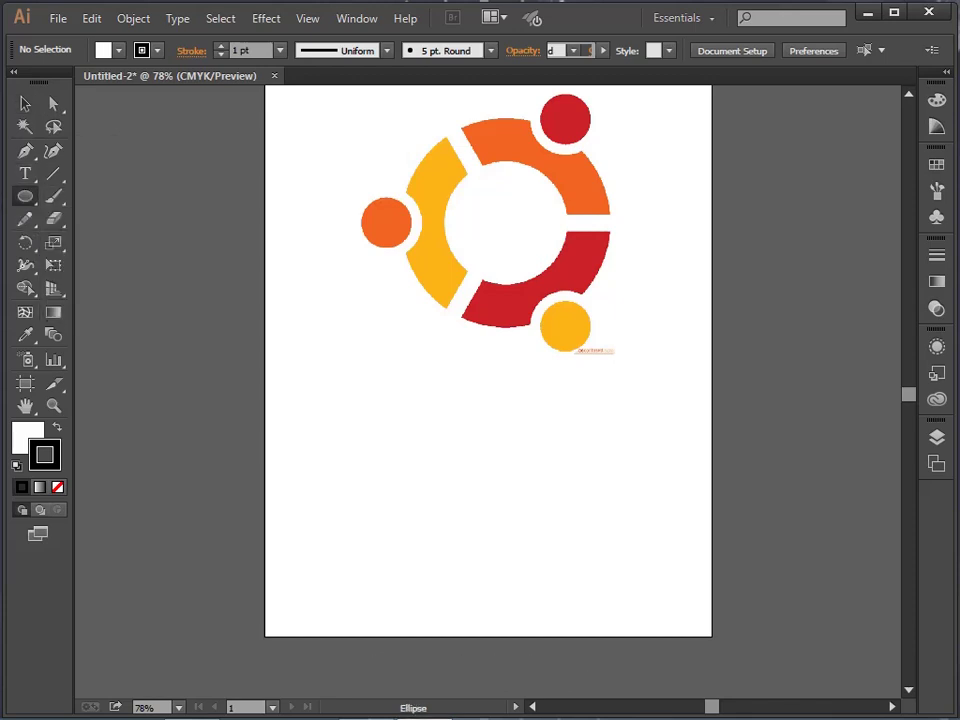
drag(444, 141, 624, 316)
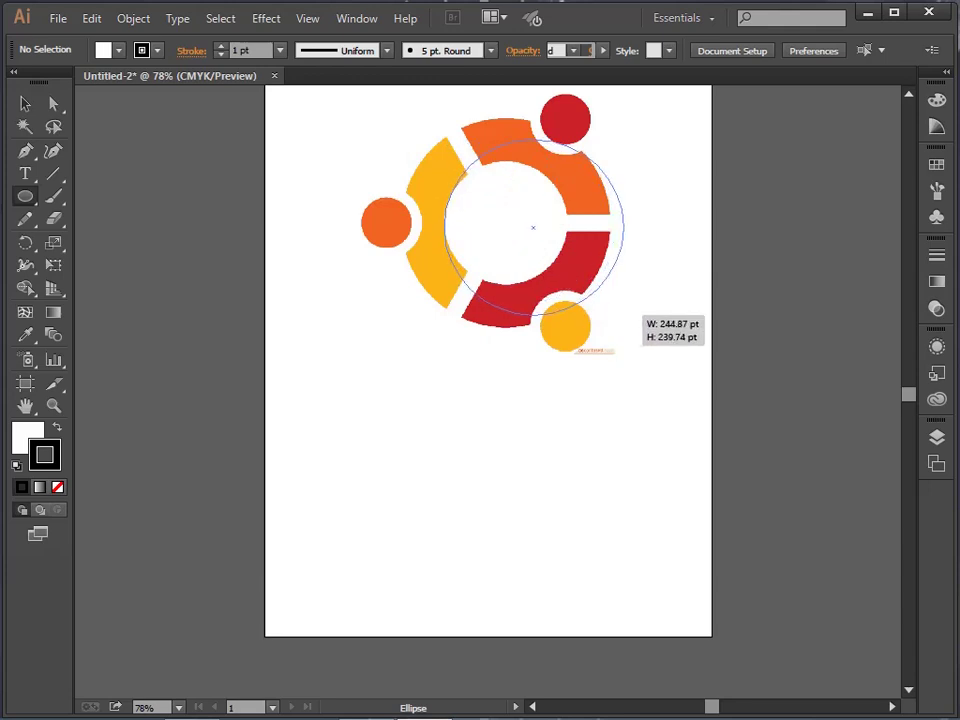
drag(624, 316, 639, 329)
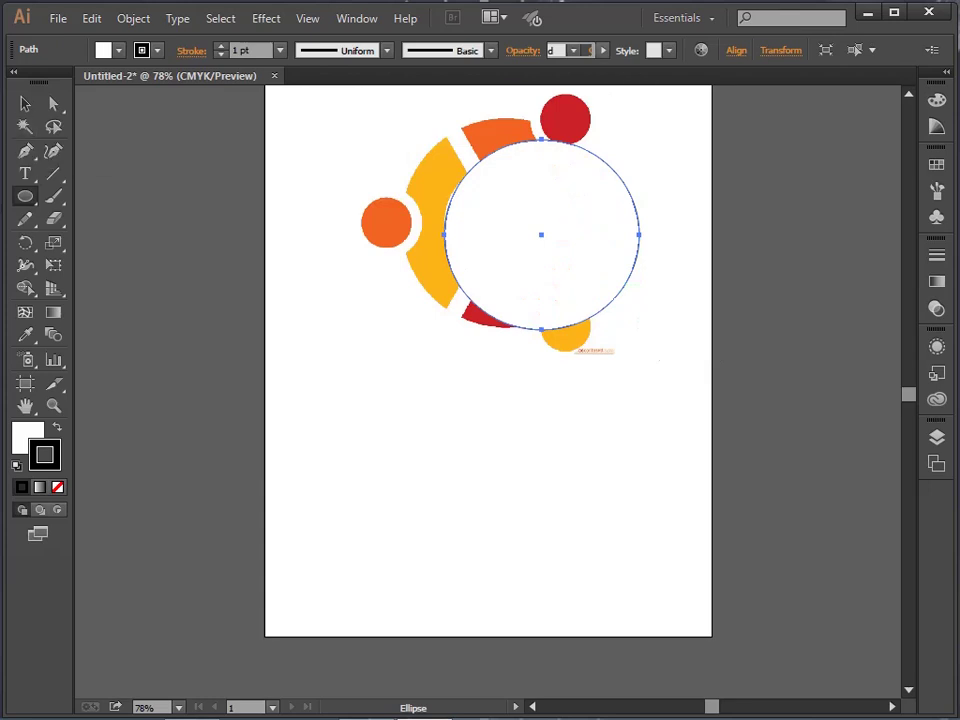
Set the circle's opacity to 51%.
click(25, 103)
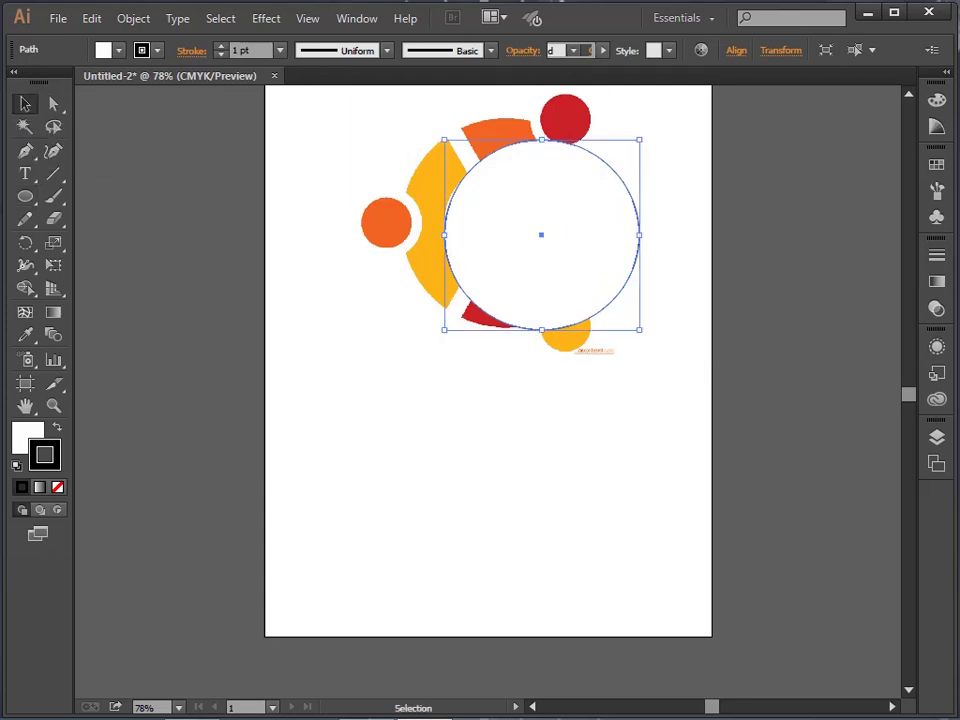
click(522, 50)
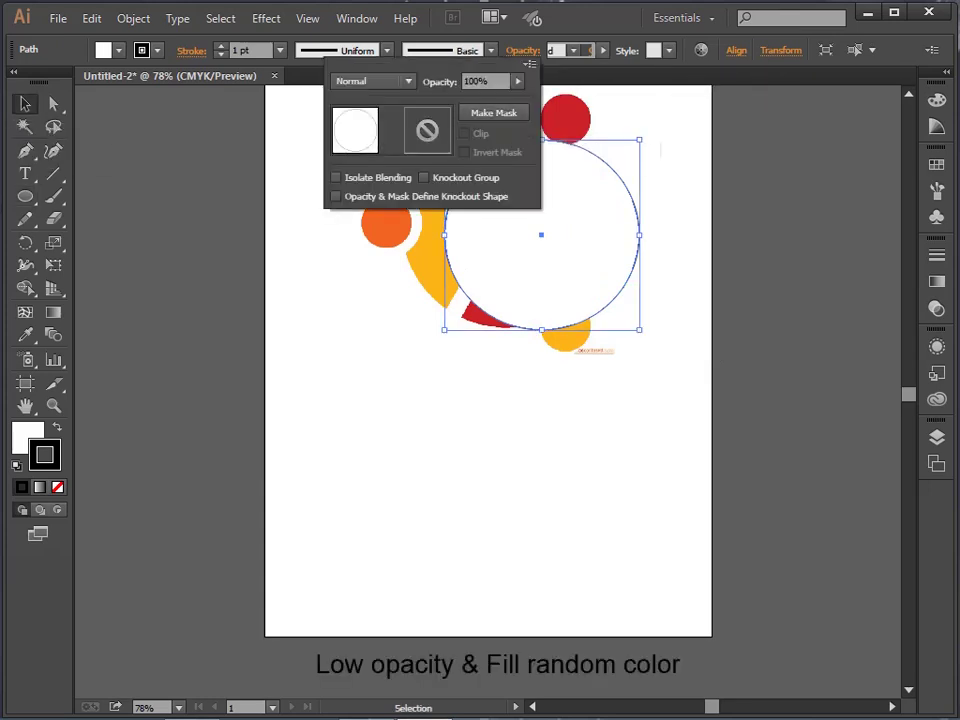
click(517, 81)
mouse_move(520, 97)
mouse_down()
mouse_move(488, 97)
mouse_move(520, 97)
mouse_up()
text(51)
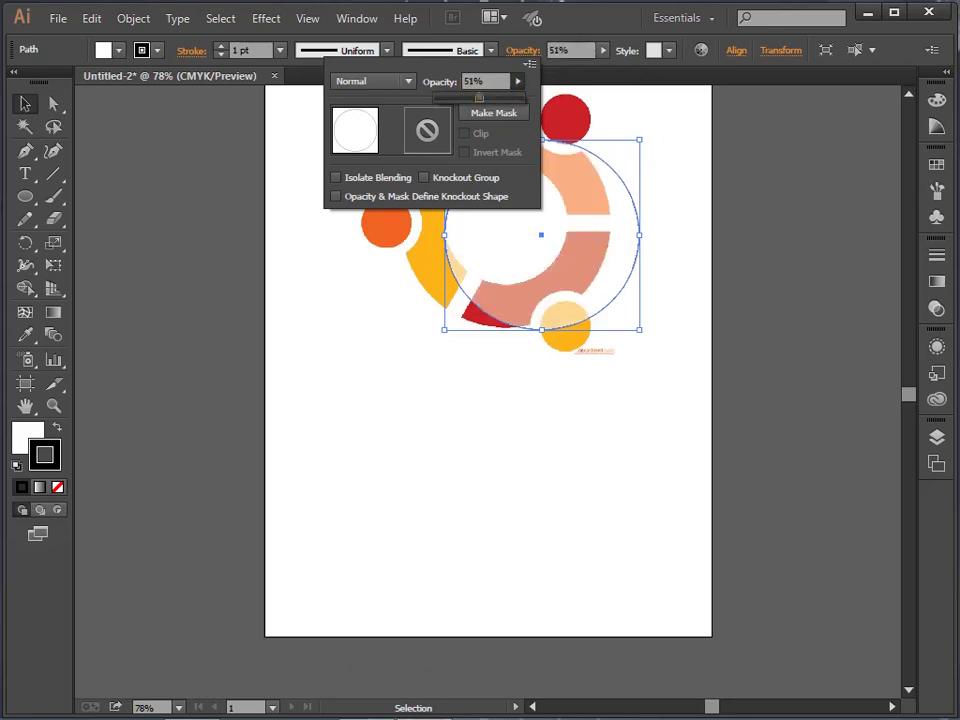
key(Return)
Give the circle a grey-green fill and fit it over the logo's outer ring.
key(F6)
double_click(706, 127)
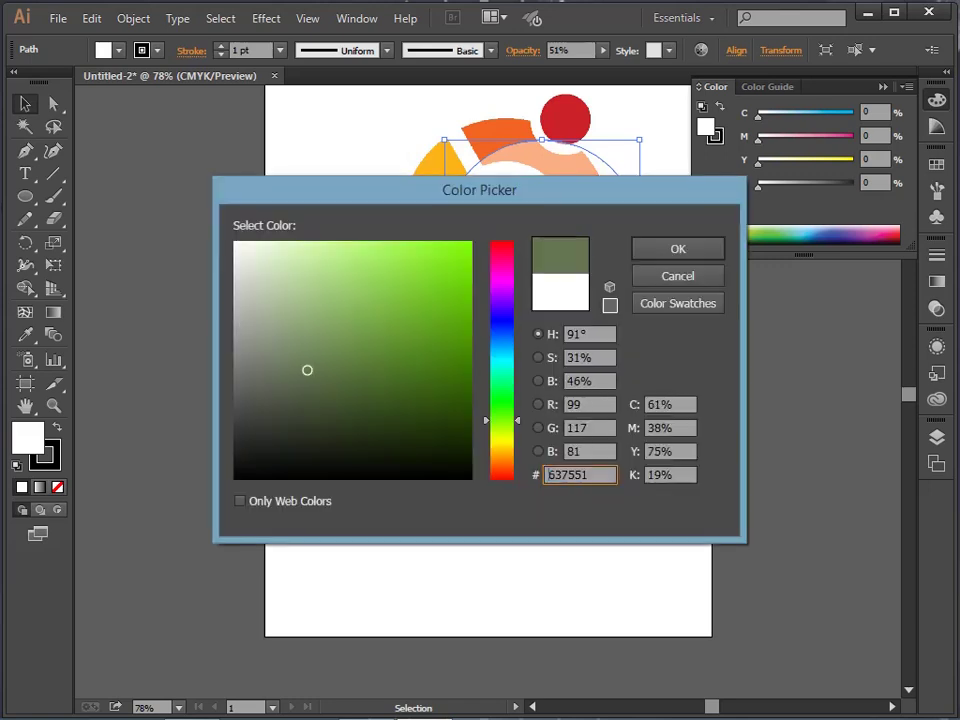
click(677, 246)
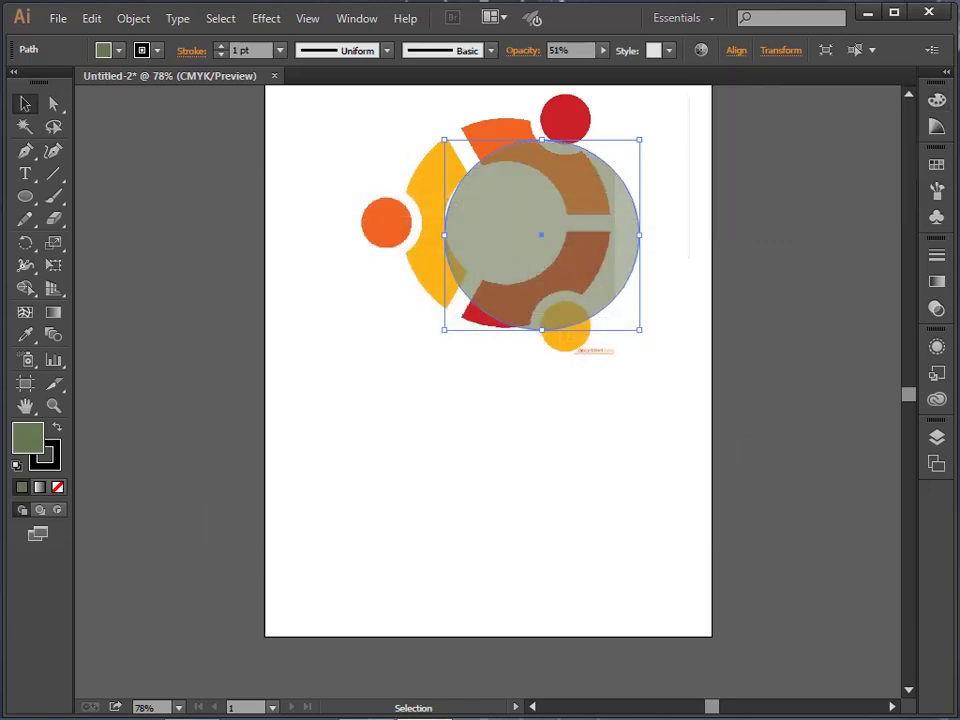
mouse_move(541, 260)
mouse_down()
mouse_move(509, 260)
mouse_move(506, 250)
mouse_up()
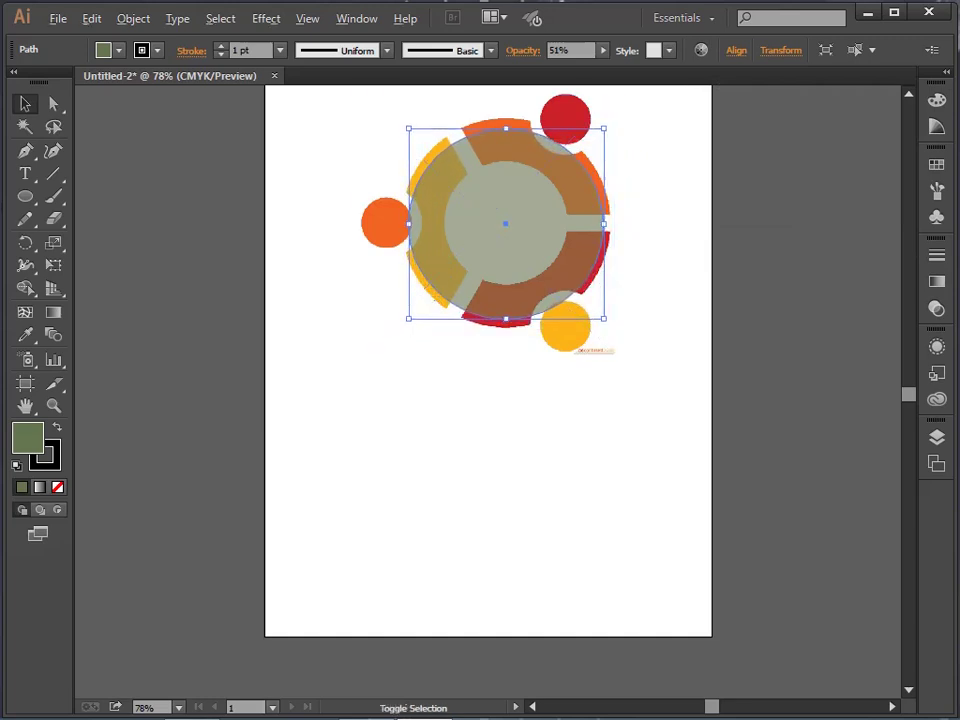
mouse_move(604, 321)
mouse_down()
mouse_move(614, 353)
mouse_move(612, 327)
mouse_up()
click(650, 400)
key(ctrl+plus)
key(ctrl+plus)
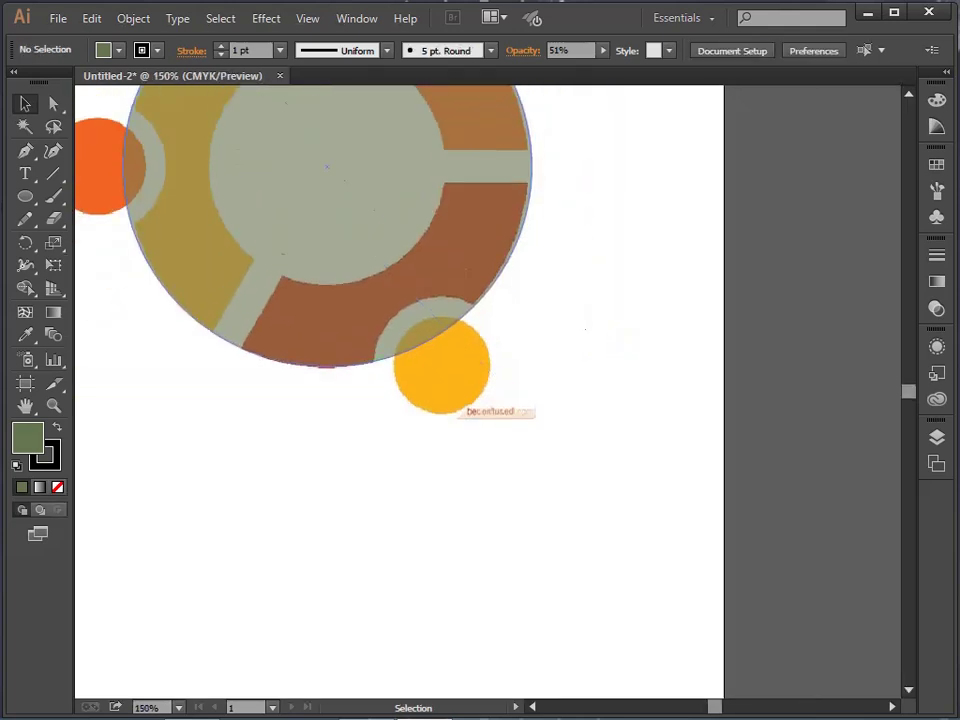
key(ctrl+minus)
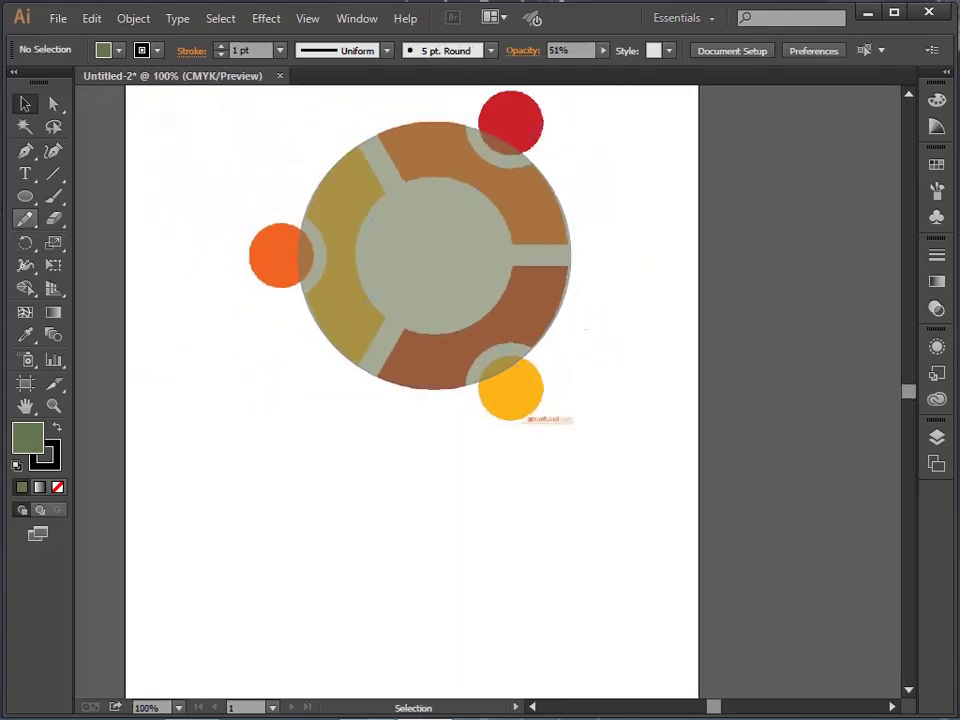
key(l)
drag(385, 190, 490, 306)
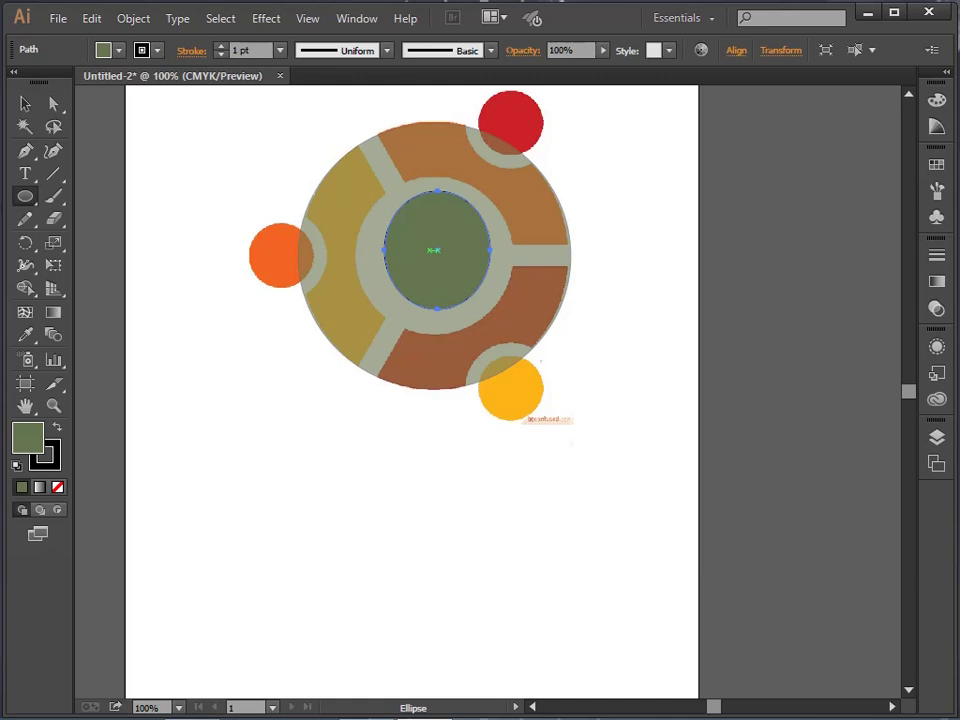
scroll(435, 250, down, 1)
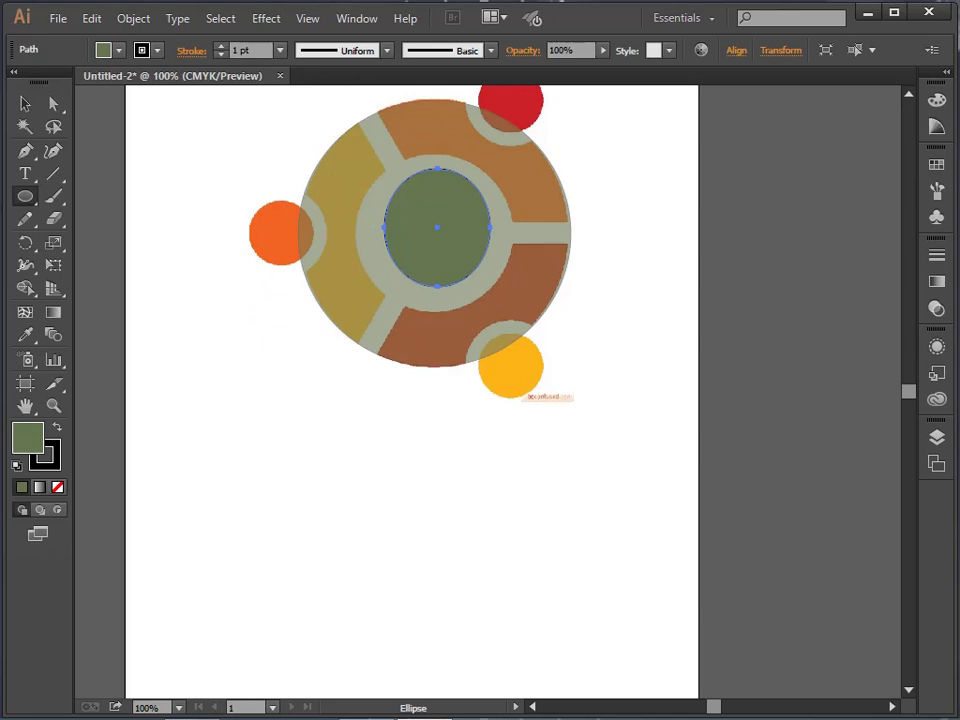
key(Delete)
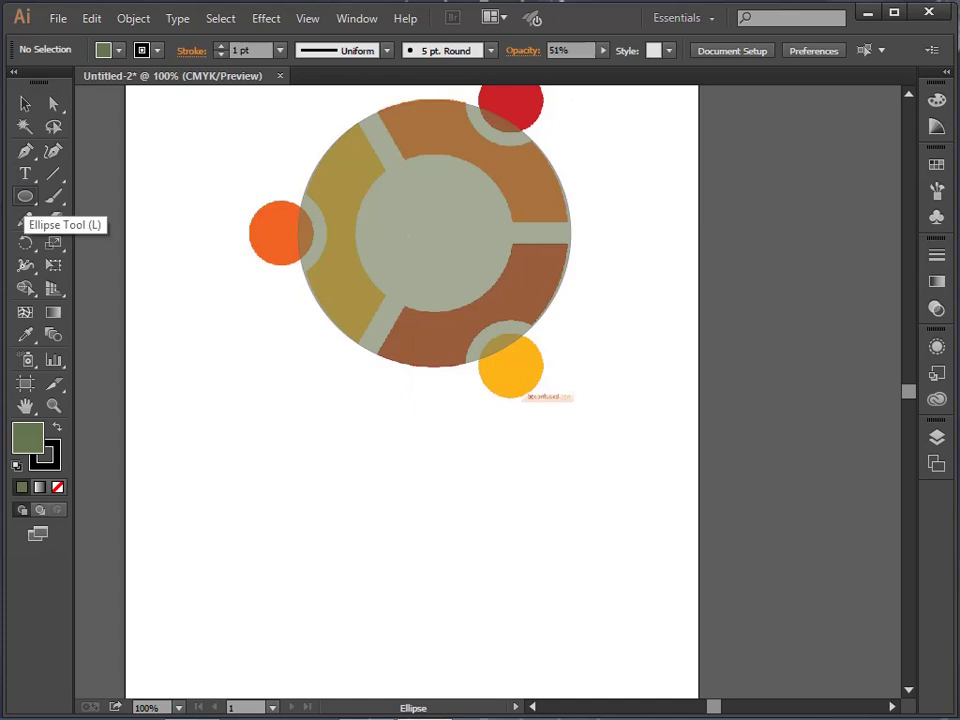
click(25, 196)
Draw a thin rectangle bar rotated along the logo's upper-left gap.
click(118, 196)
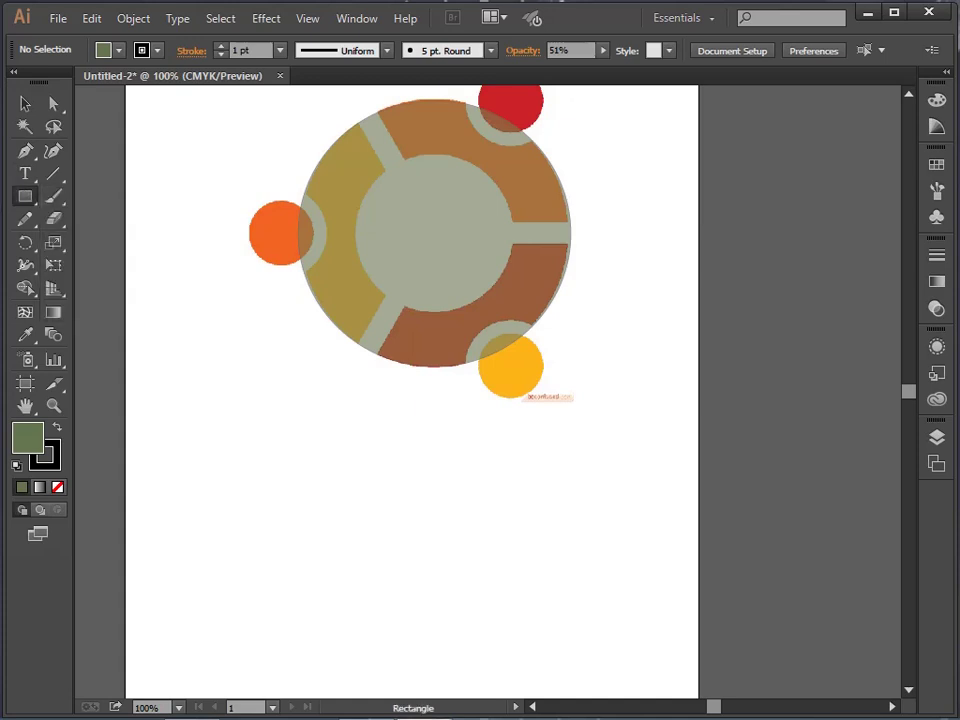
scroll(297, 168, up, 2)
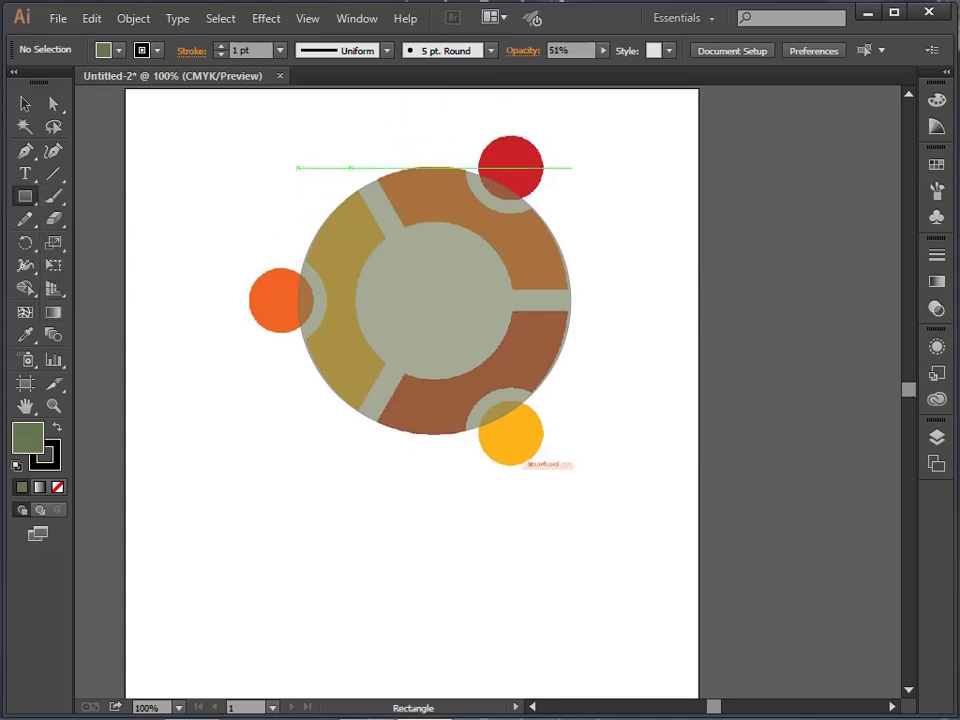
mouse_move(350, 168)
mouse_down()
mouse_move(375, 260)
mouse_move(405, 243)
mouse_move(360, 206)
mouse_up()
key(v)
scroll(433, 300, up, 1)
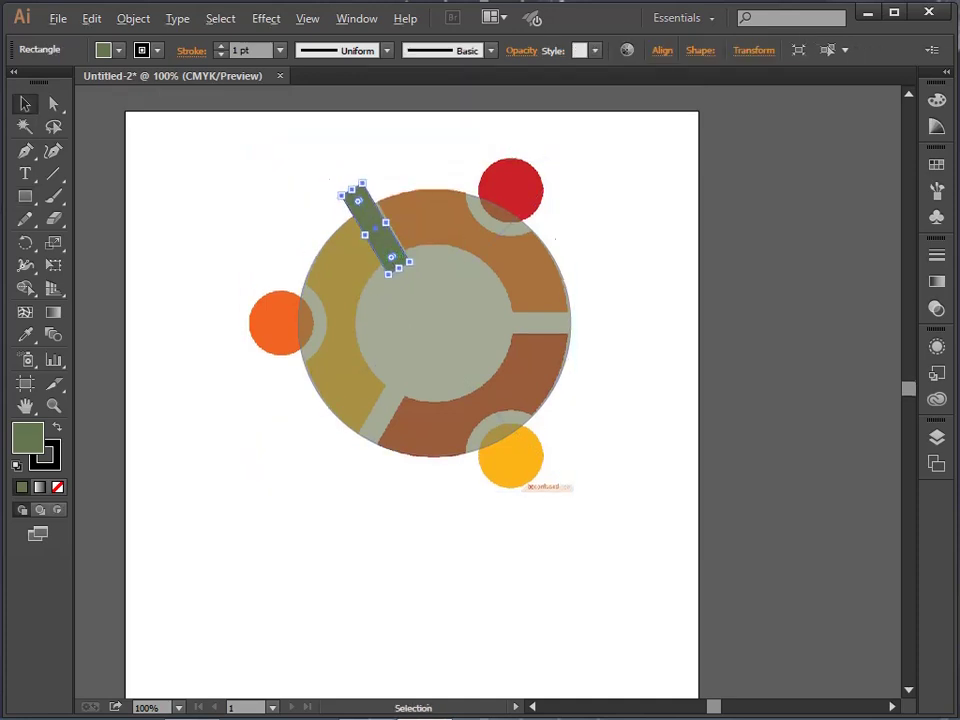
scroll(379, 240, up, 4)
Set the bar's opacity to 35%.
click(521, 50)
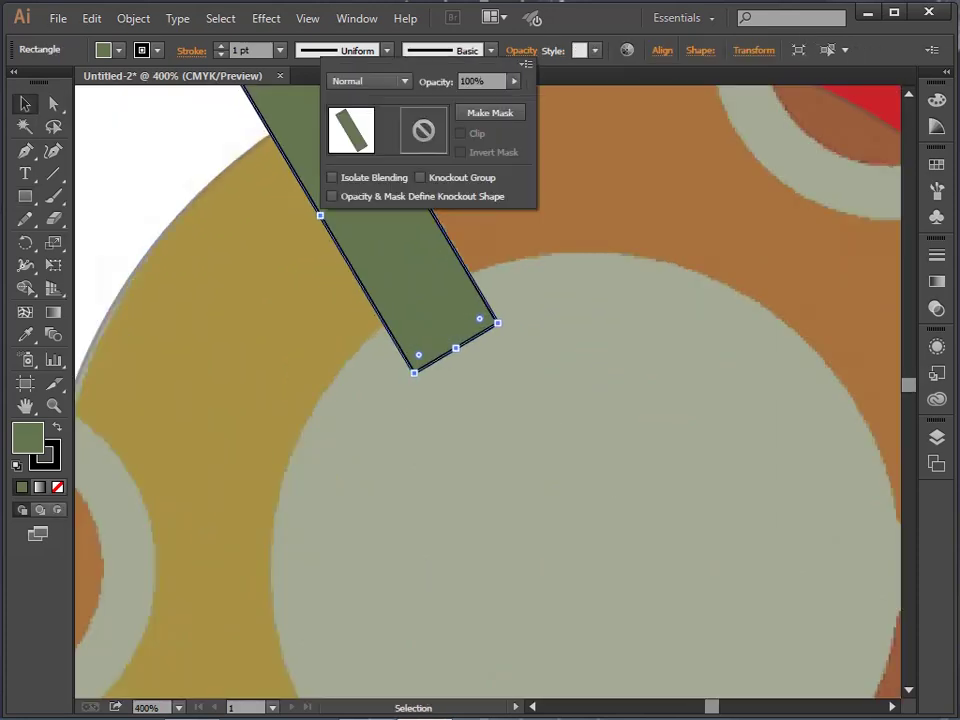
text(35)
key(Return)
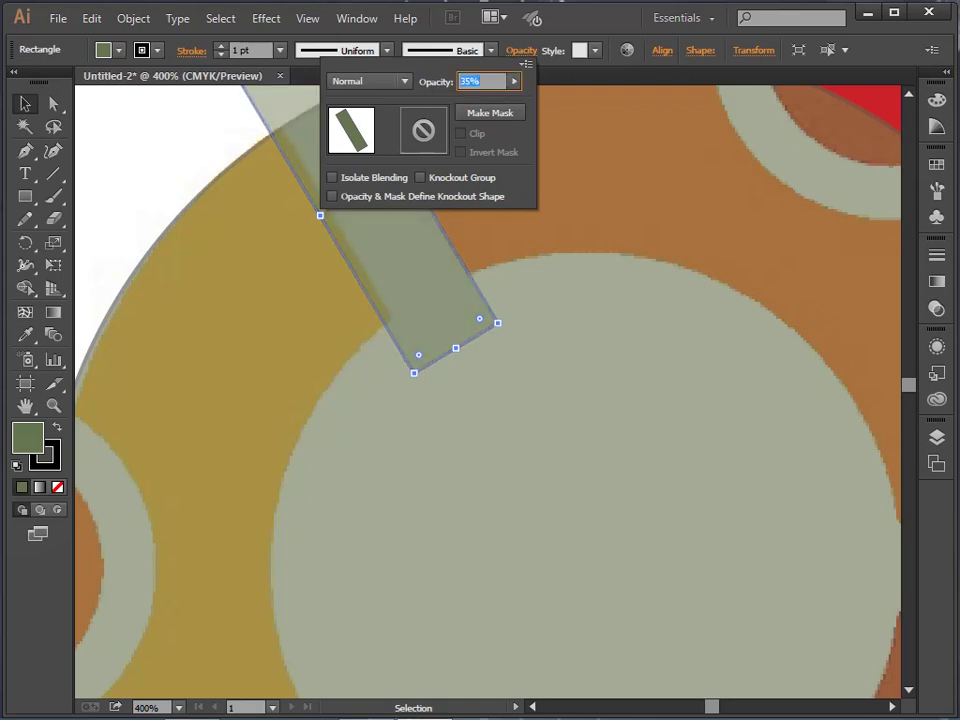
key(Escape)
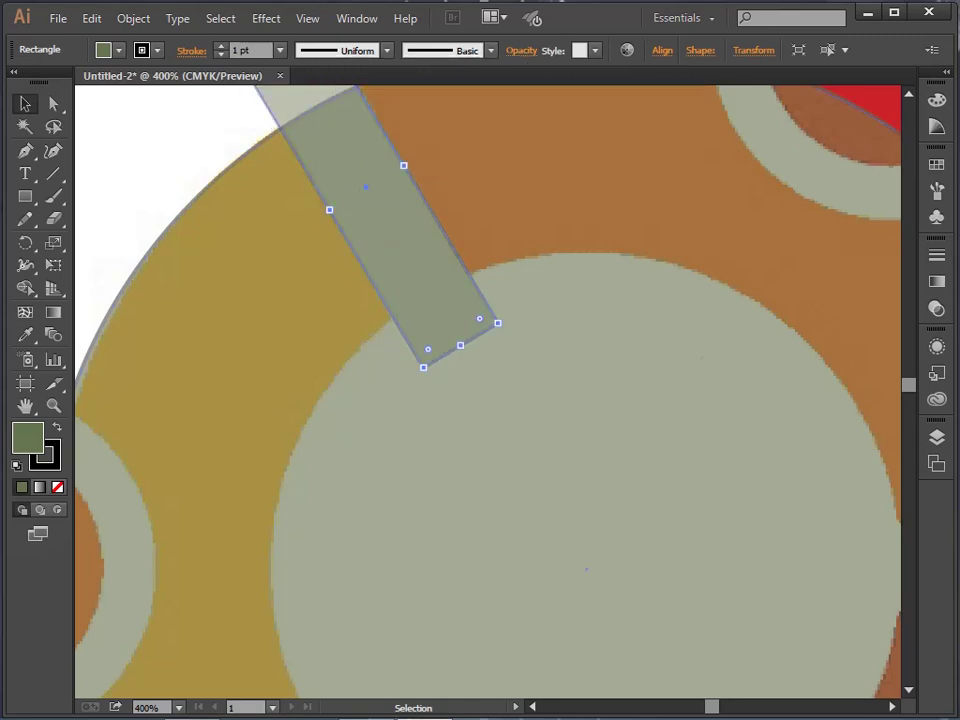
scroll(432, 208, down, 2)
Alt-drag a copy of the bar and rotate it level onto the right spoke.
drag(395, 200, 670, 423)
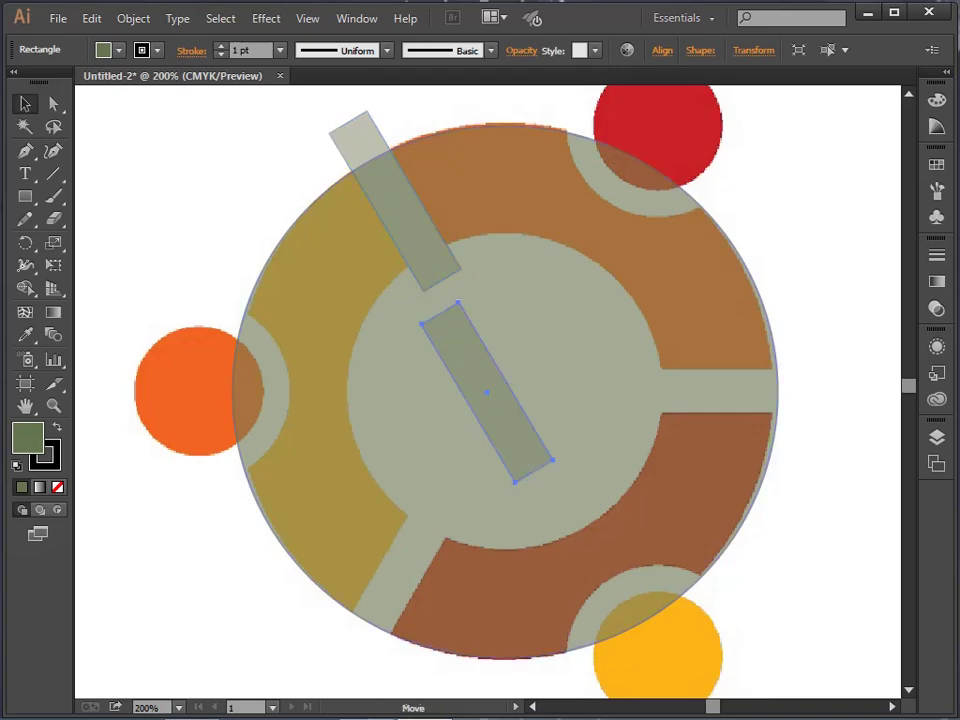
scroll(675, 415, up, 1)
scroll(780, 450, up, 1)
scroll(780, 450, down, 2)
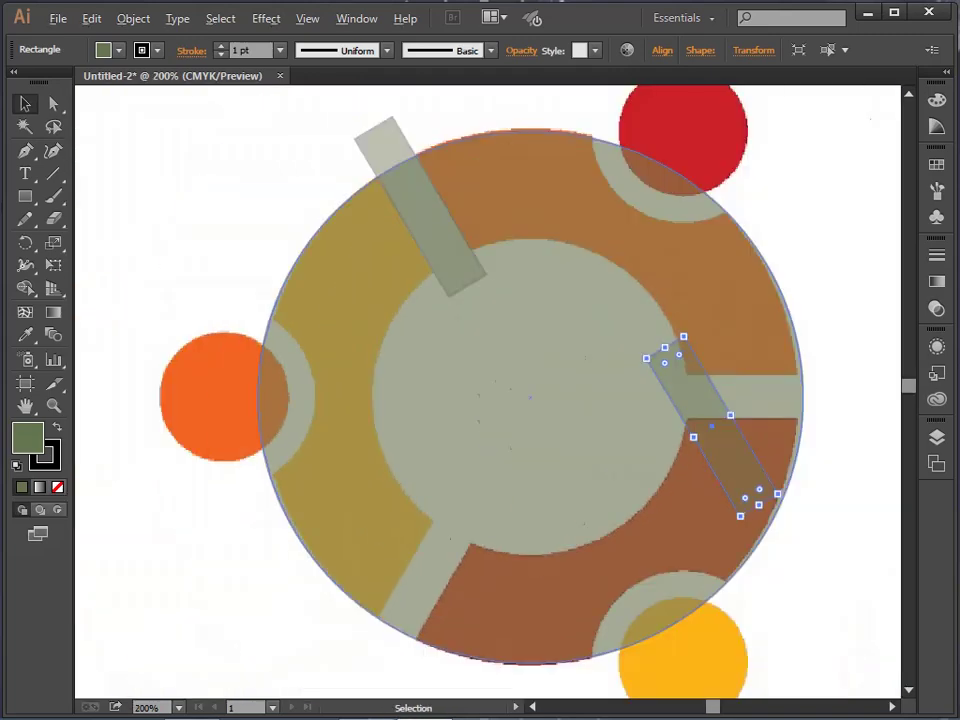
drag(778, 494, 797, 396)
scroll(835, 410, up, 4)
drag(736, 412, 740, 404)
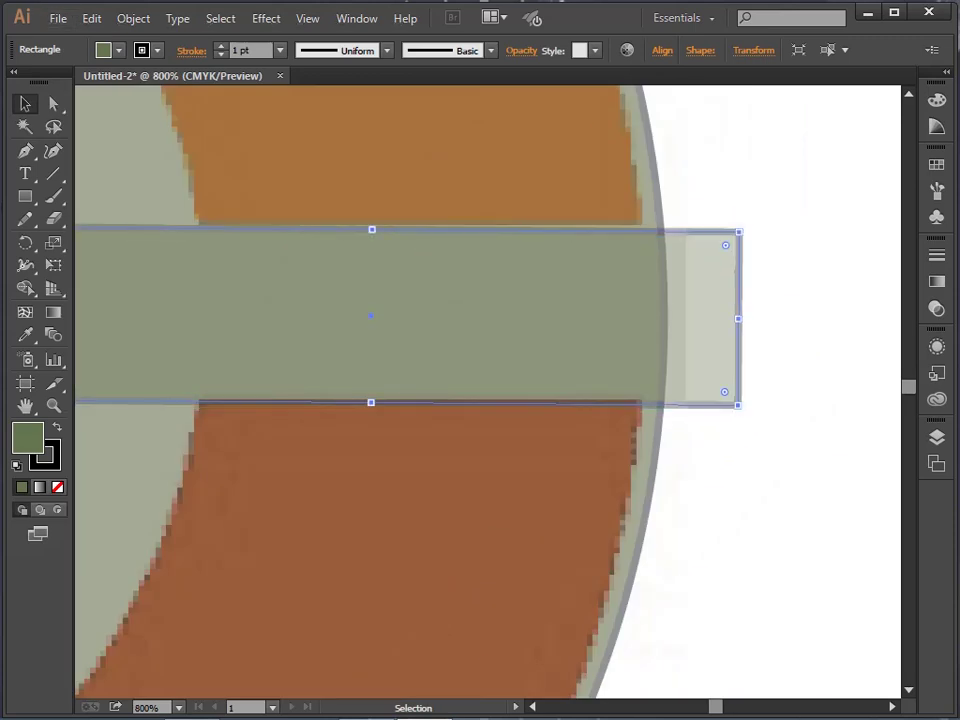
drag(741, 232, 742, 227)
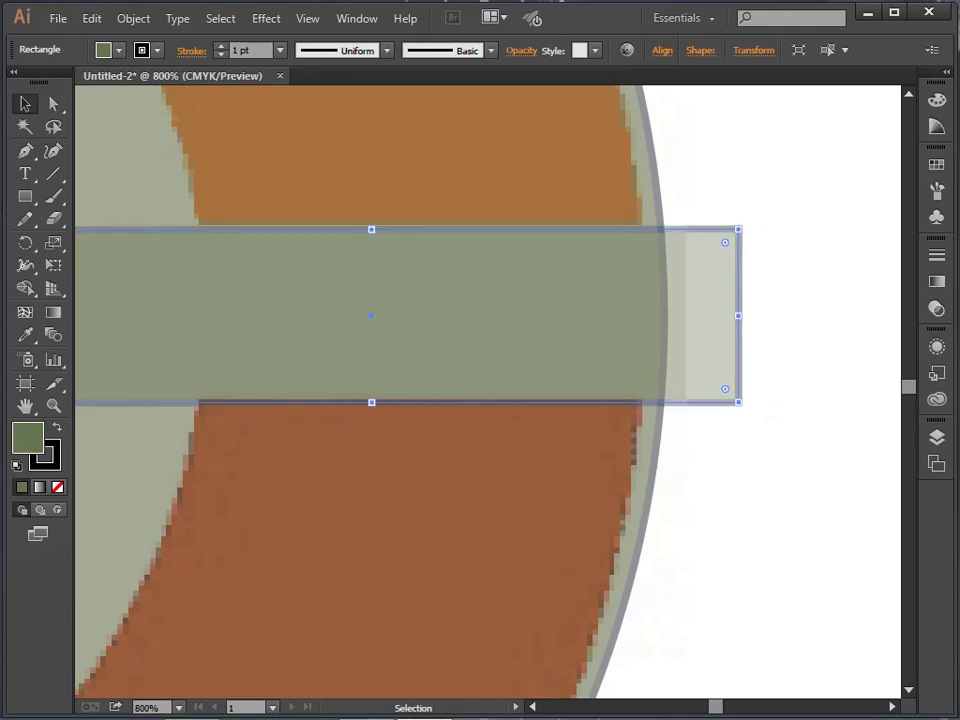
click(663, 316)
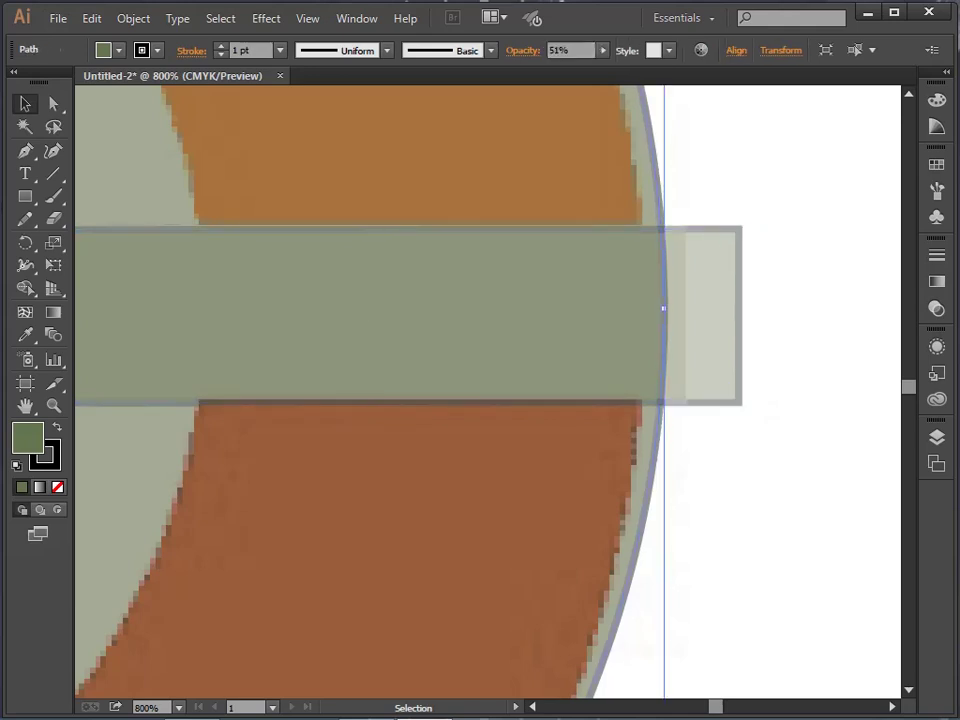
key(ctrl+z)
key(ctrl+z)
key(ctrl+z)
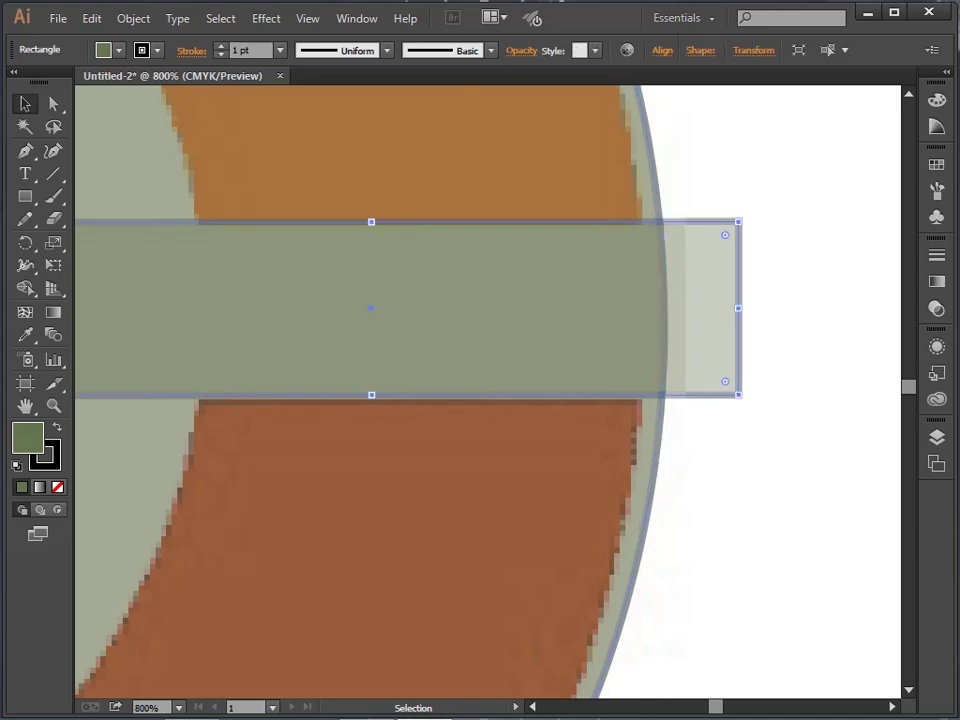
key(ctrl+shift+z)
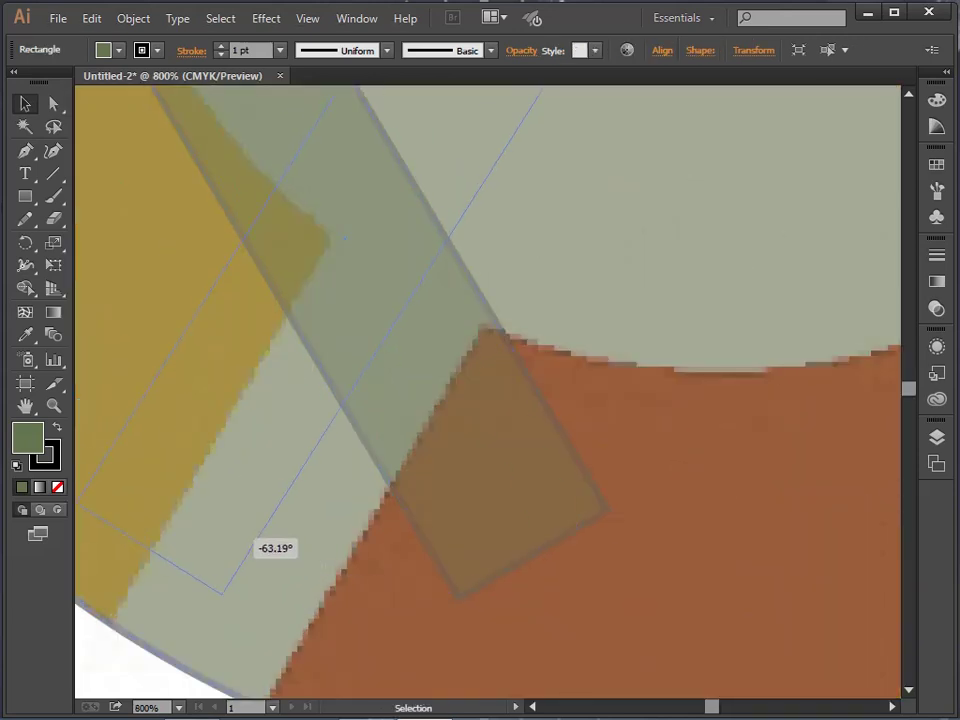
Rotate and move another bar onto the lower-left spoke.
drag(285, 565, 262, 540)
drag(300, 395, 300, 550)
drag(622, 128, 613, 119)
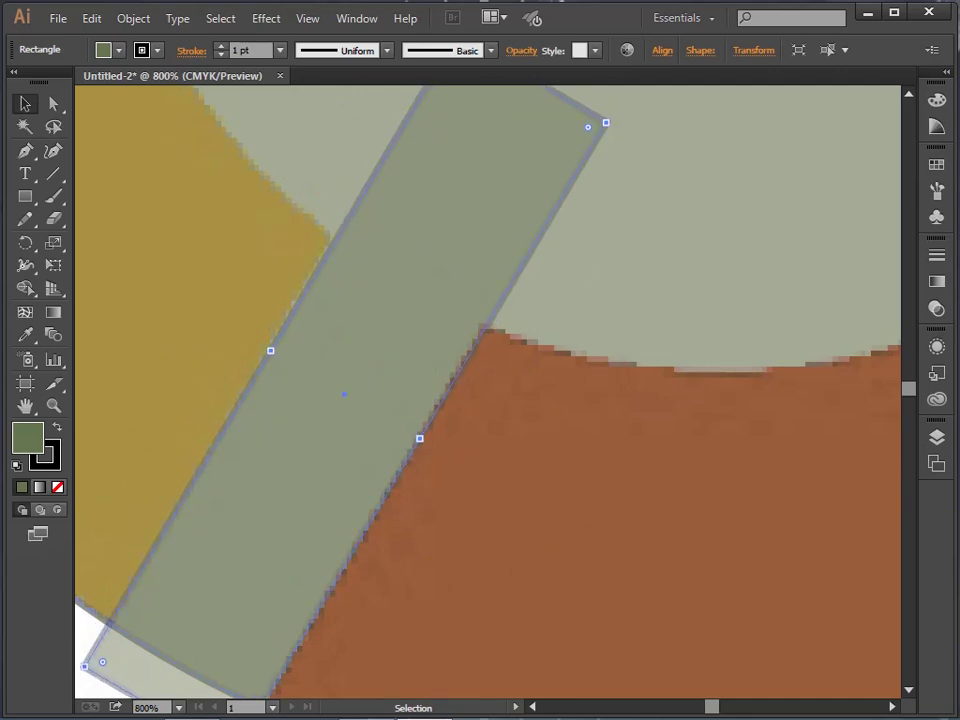
Set the large circle's stroke to none.
key(ctrl+minus)
click(397, 326)
click(44, 455)
click(57, 487)
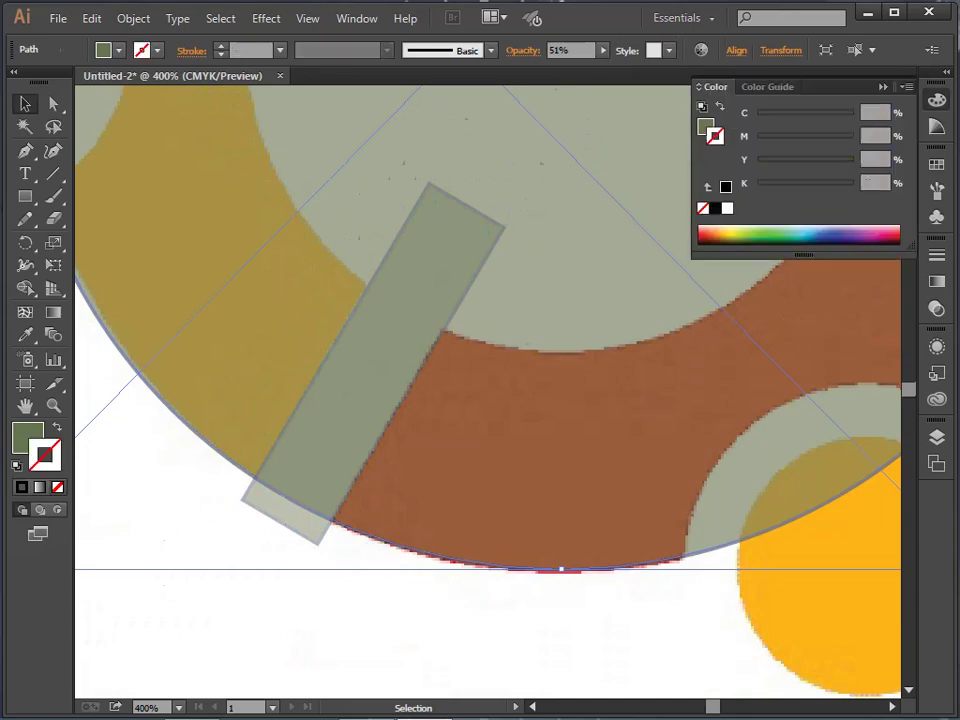
Cut the tilted lower-left bar to re-stack it.
click(350, 380)
key(ctrl+minus)
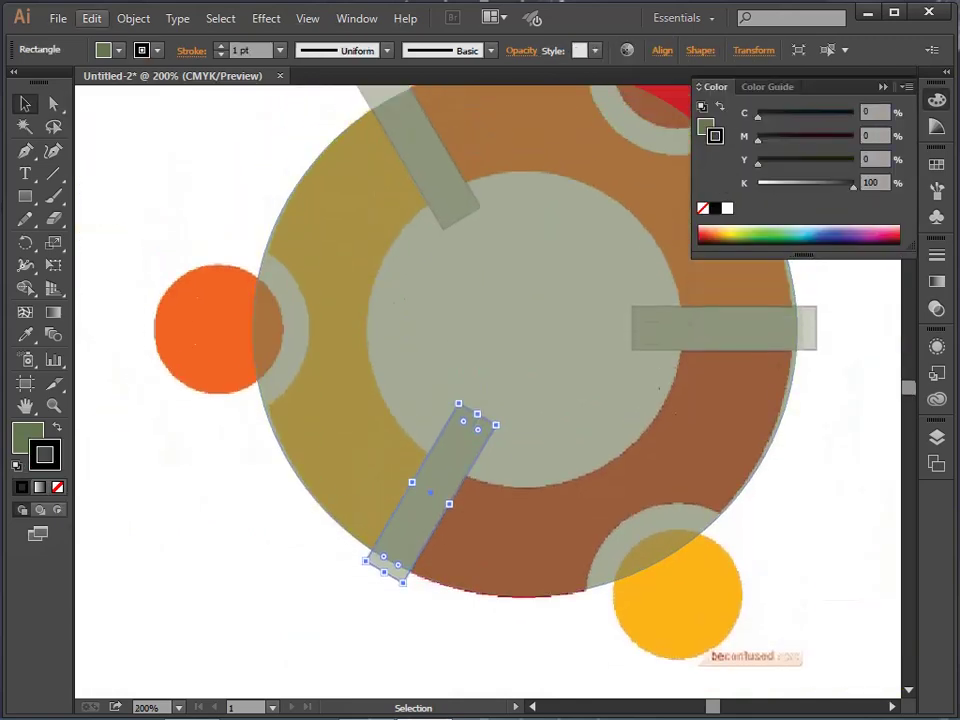
click(91, 18)
click(110, 86)
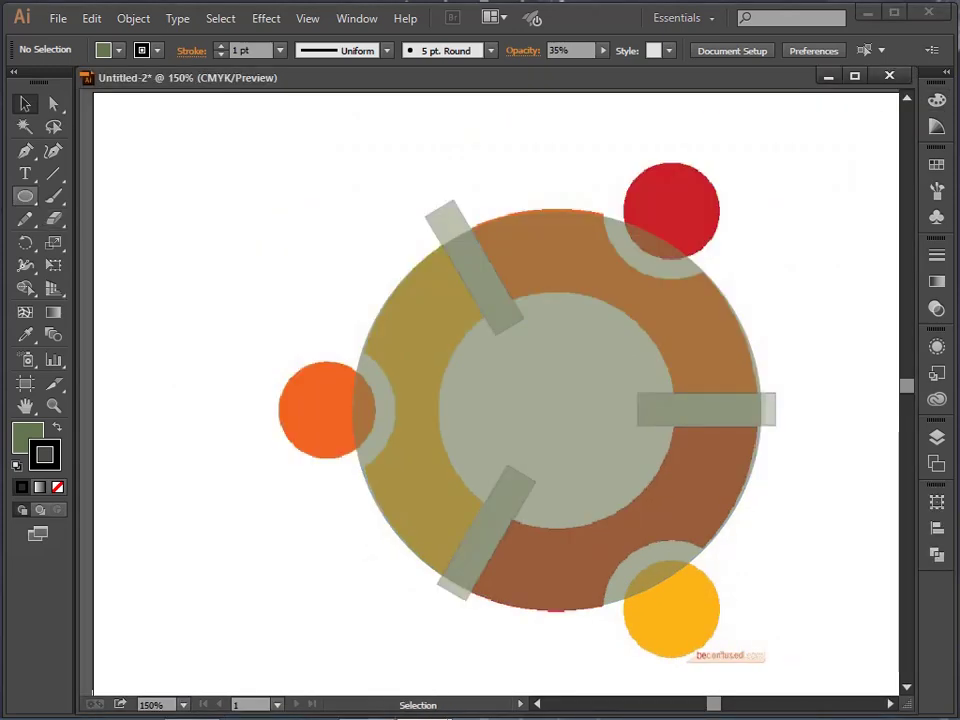
Draw an ellipse over the left orange circle and set its opacity to 71%.
click(25, 196)
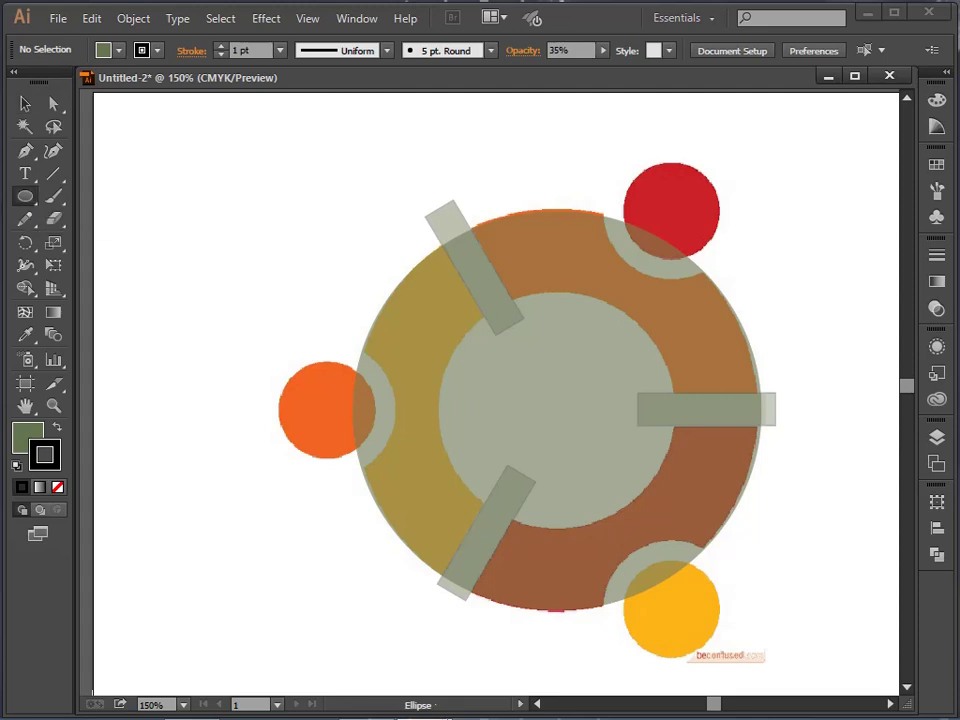
drag(293, 358, 393, 481)
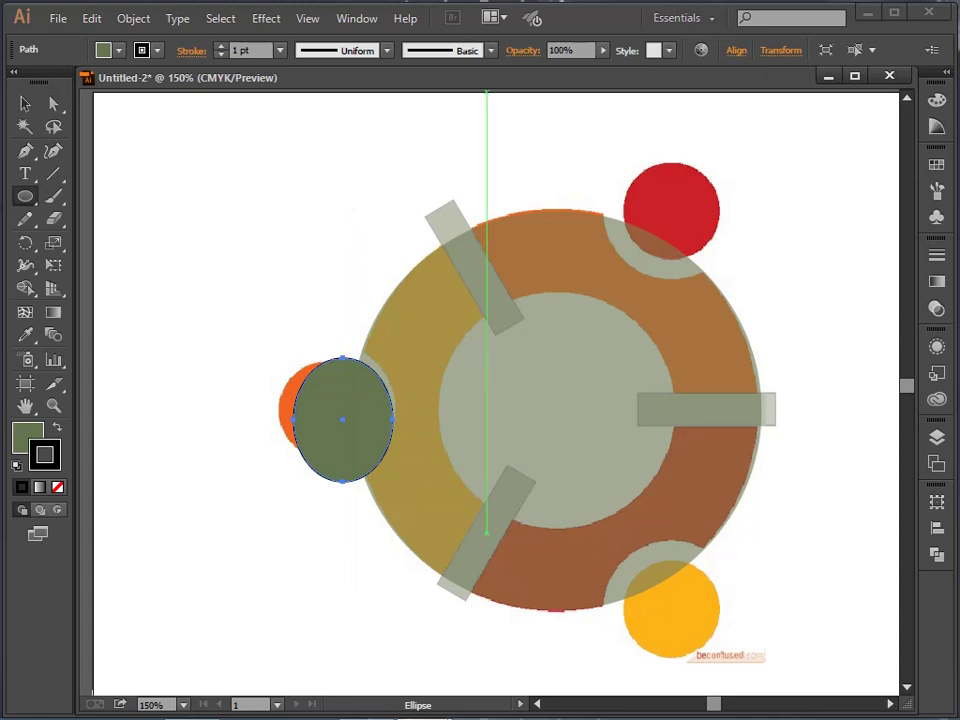
click(603, 50)
drag(605, 67, 572, 67)
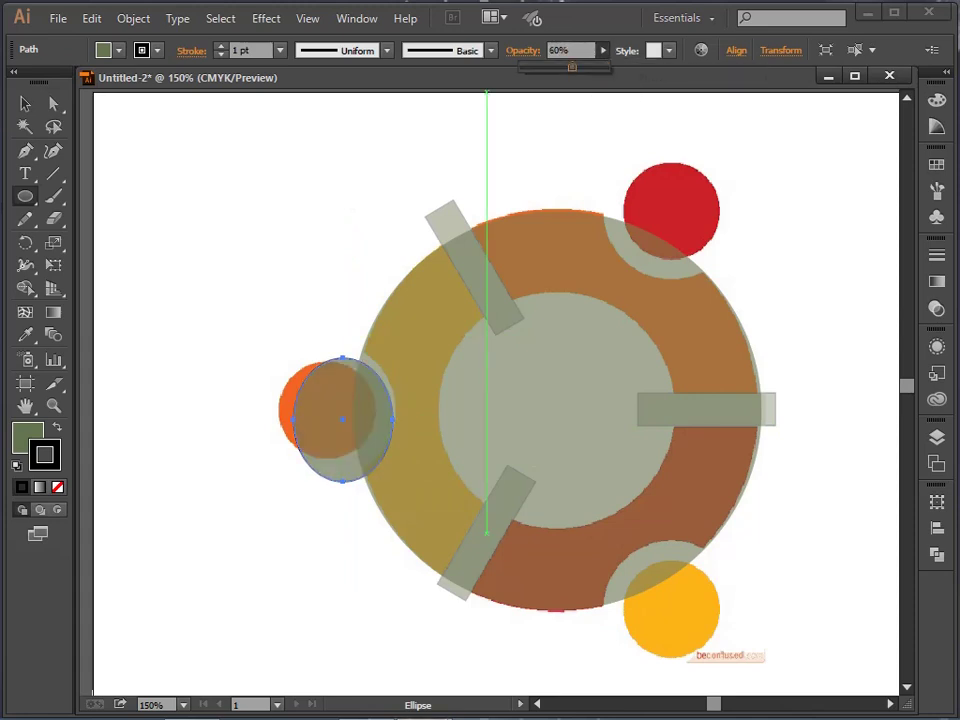
text(71)
key(Return)
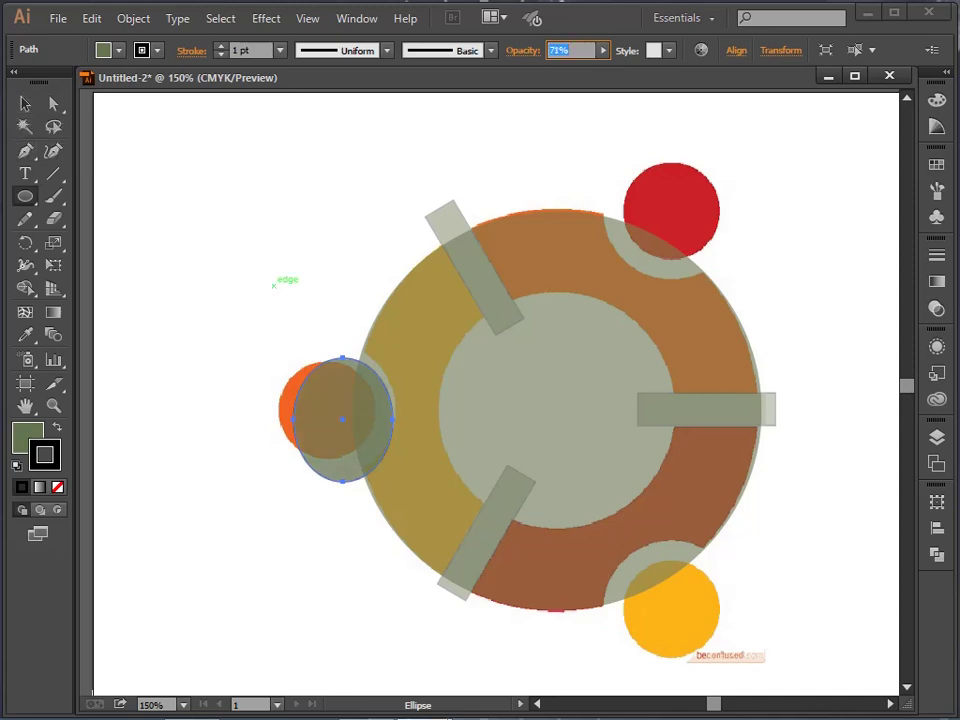
Nudge and widen the ellipse to fit the orange circle, then duplicate it.
click(25, 103)
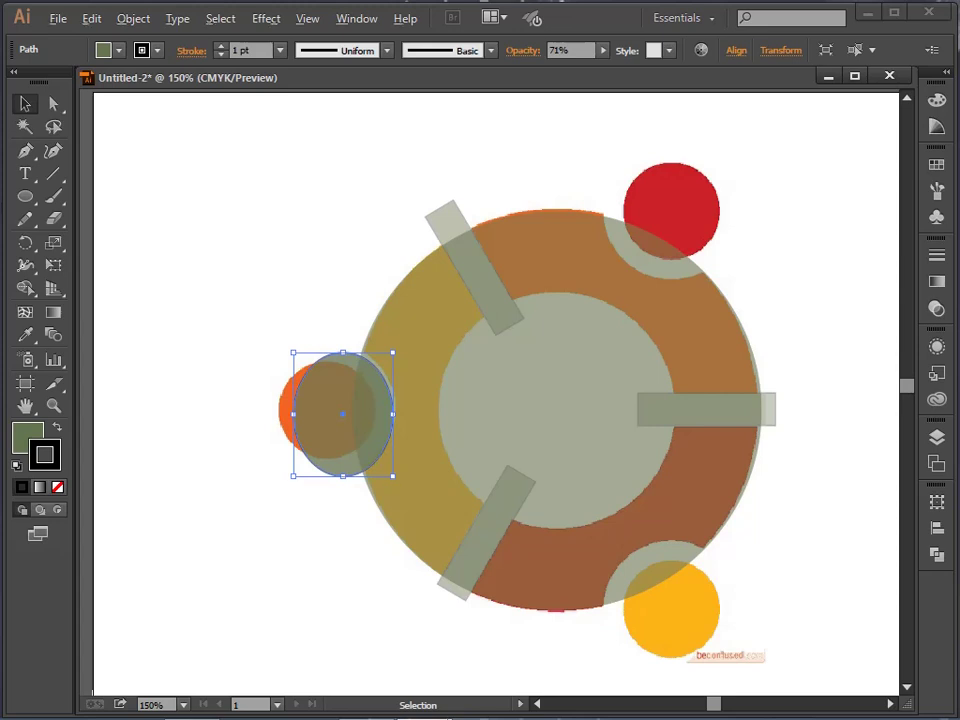
scroll(332, 445, up, 3)
key(Up)
key(Up)
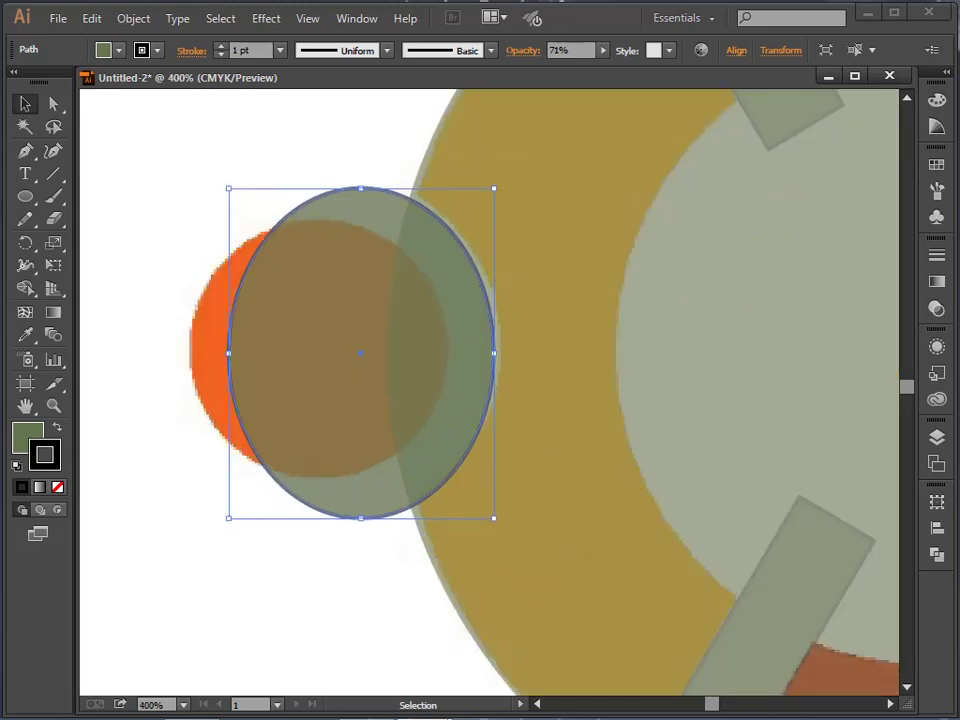
key(Up)
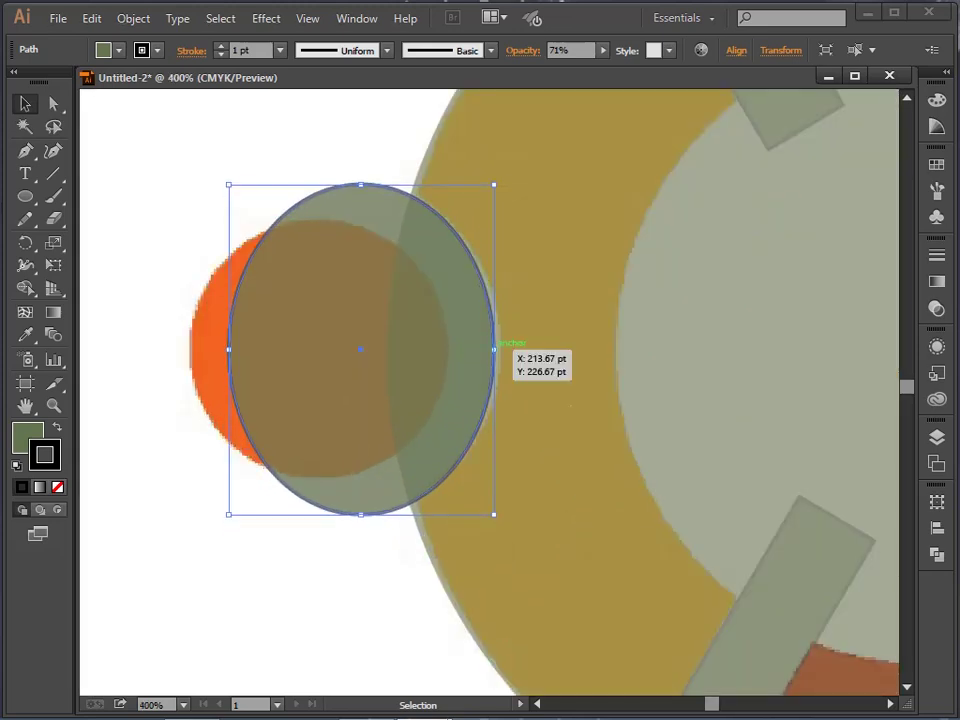
drag(494, 349, 499, 349)
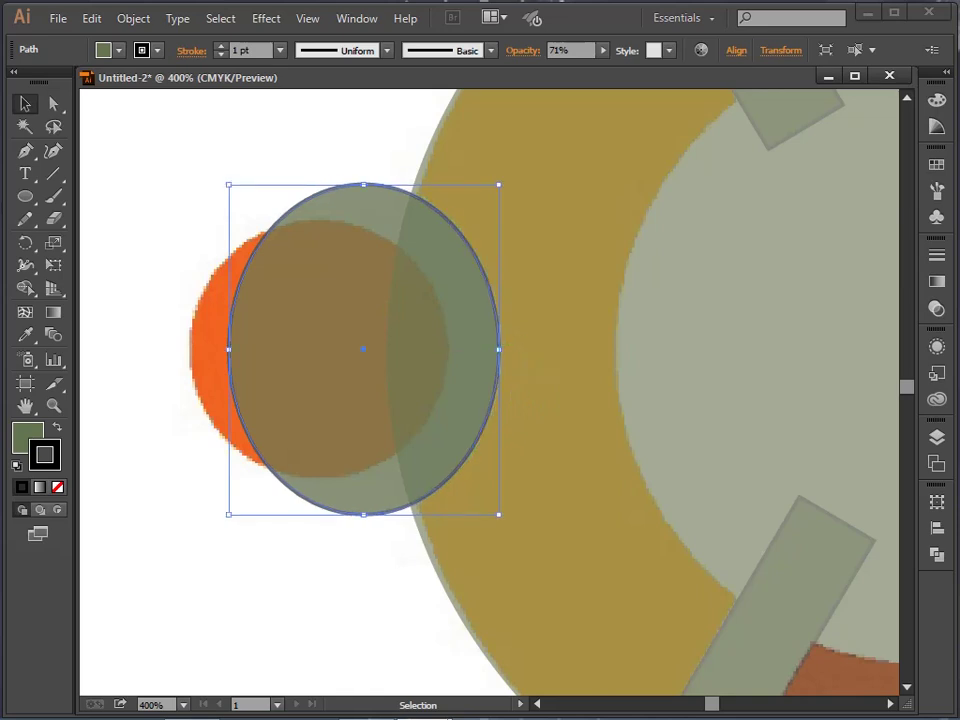
key(ctrl+minus)
key(ctrl+minus)
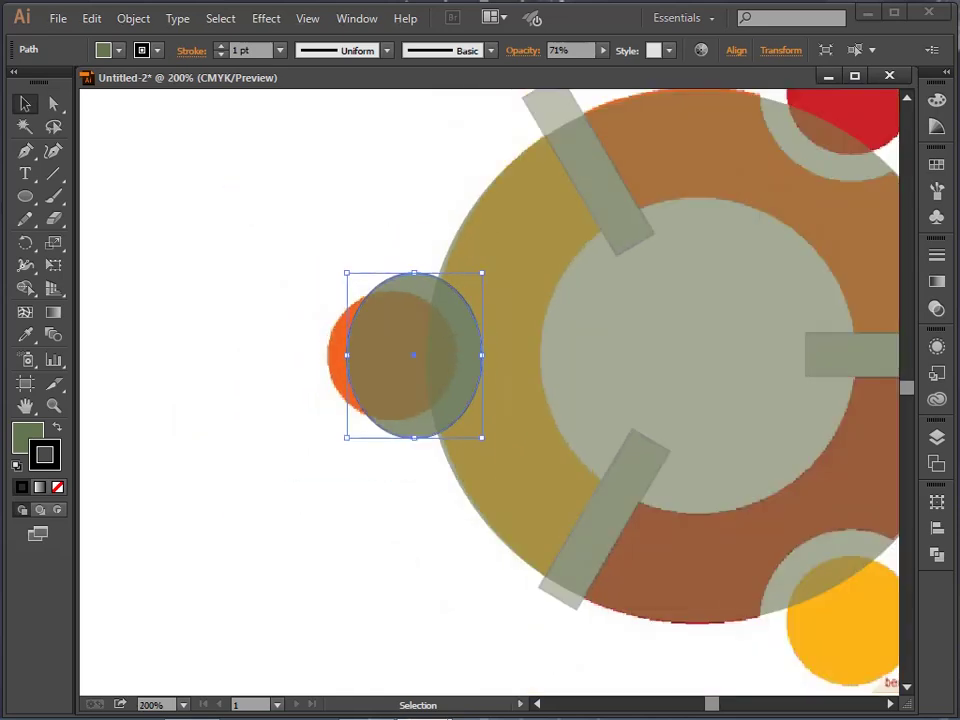
key(Down)
key(Down)
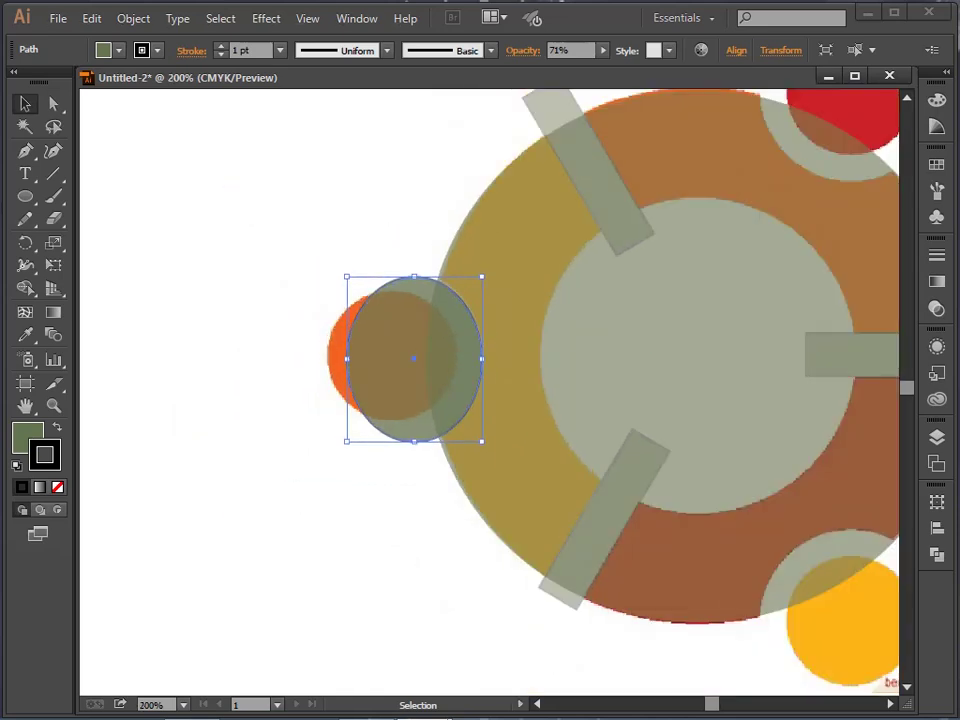
key(Up)
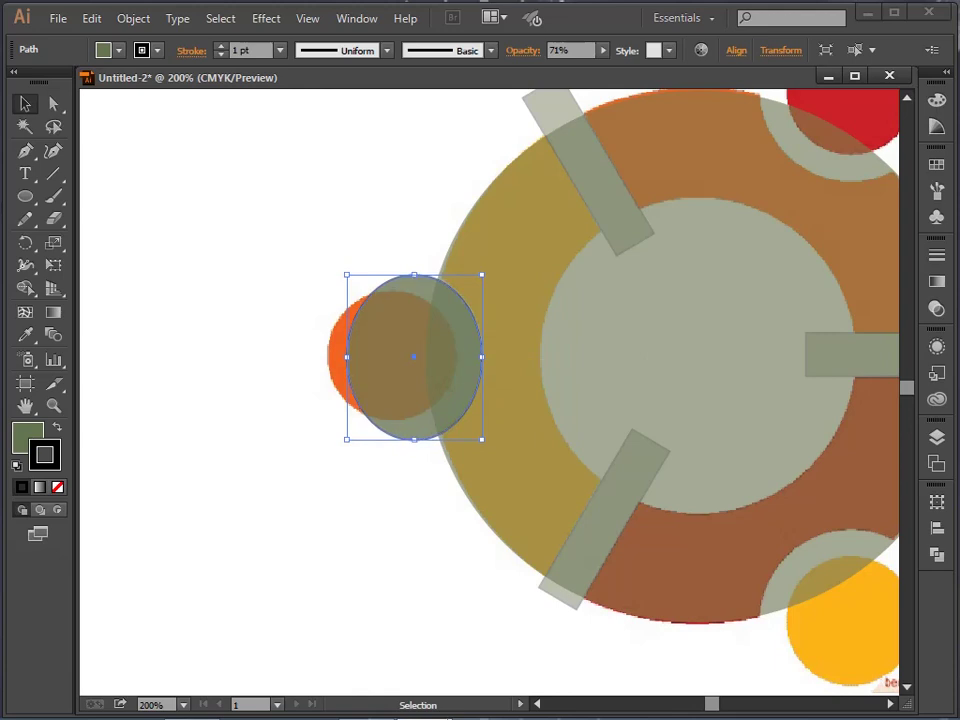
key(a)
key(ctrl+c)
key(ctrl+v)
Move the copied ellipse onto the yellow circle and rotate it to about 123°.
key(v)
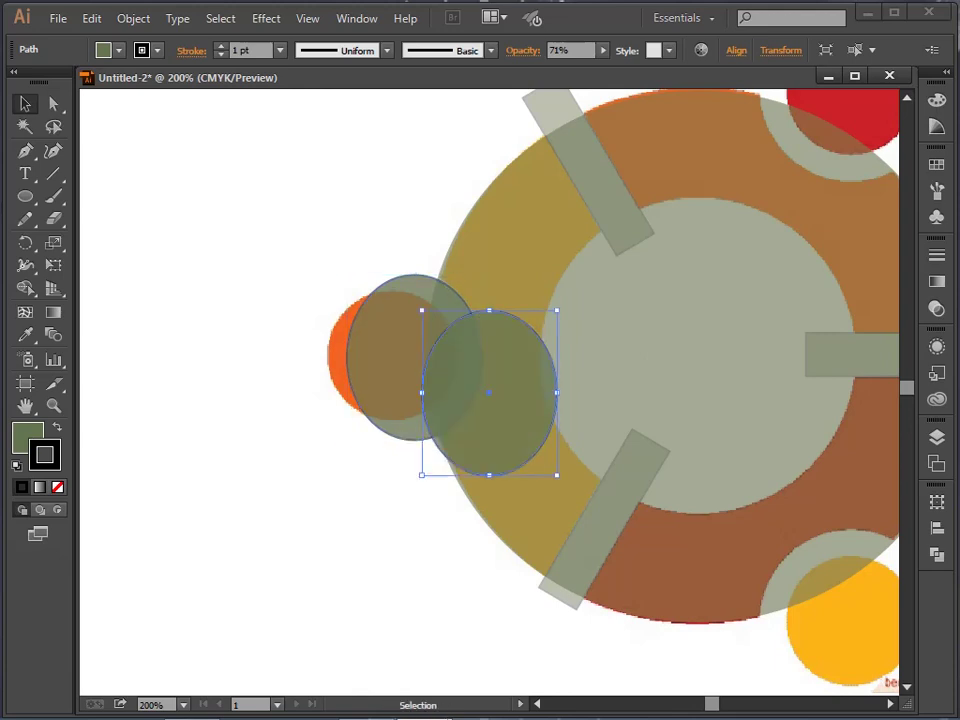
key(space)
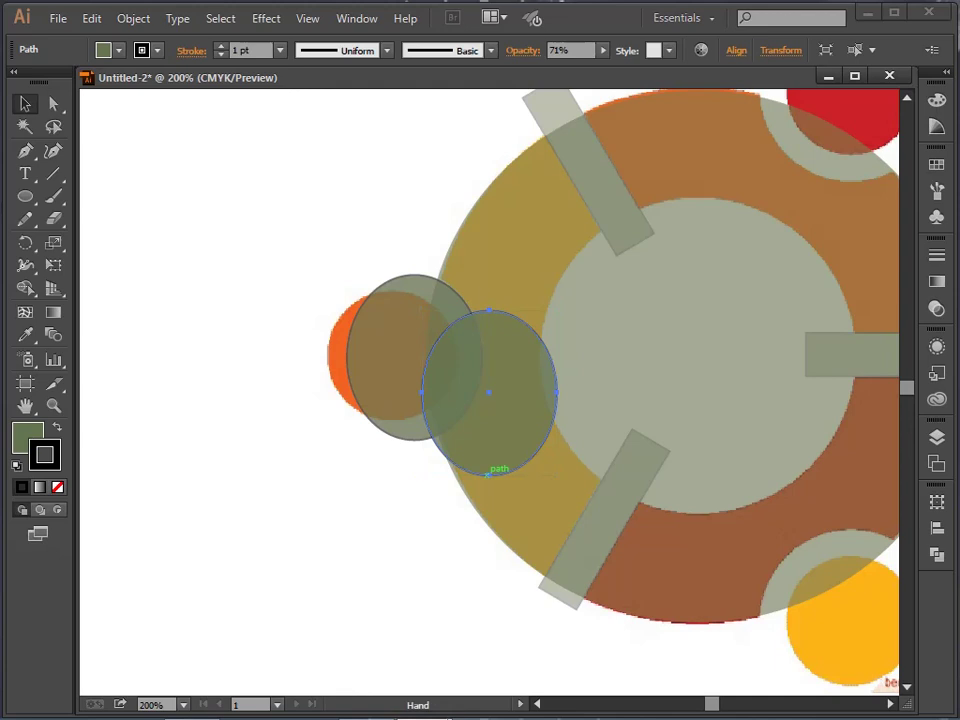
mouse_move(489, 392)
mouse_down()
mouse_move(489, 350)
mouse_move(601, 557)
mouse_up()
key(ctrl+minus)
key(a)
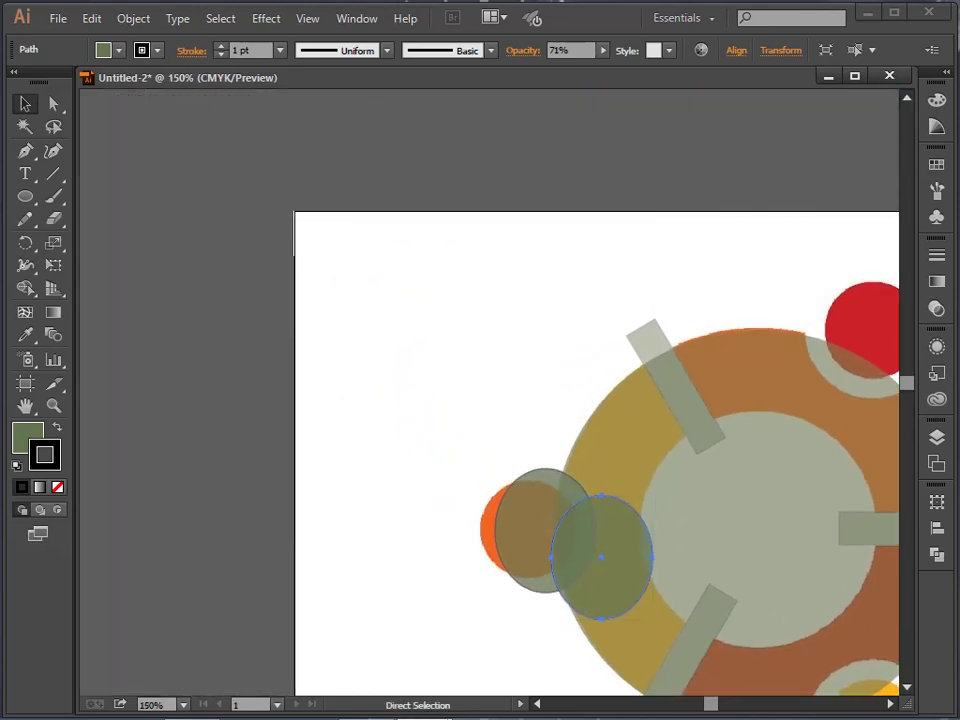
drag(439, 445, 256, 250)
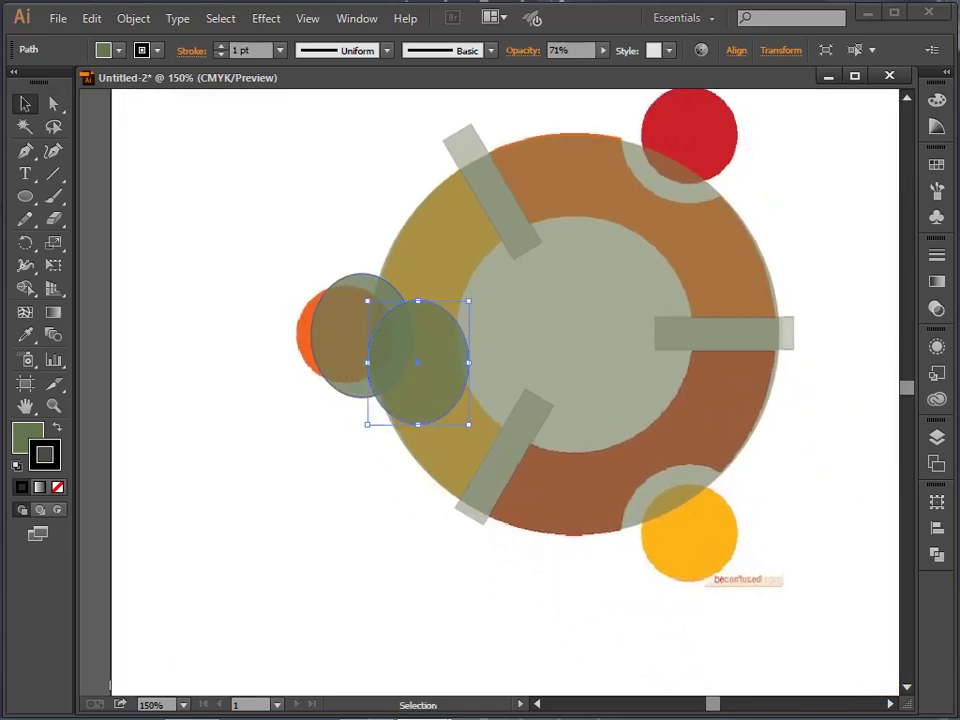
drag(418, 362, 674, 540)
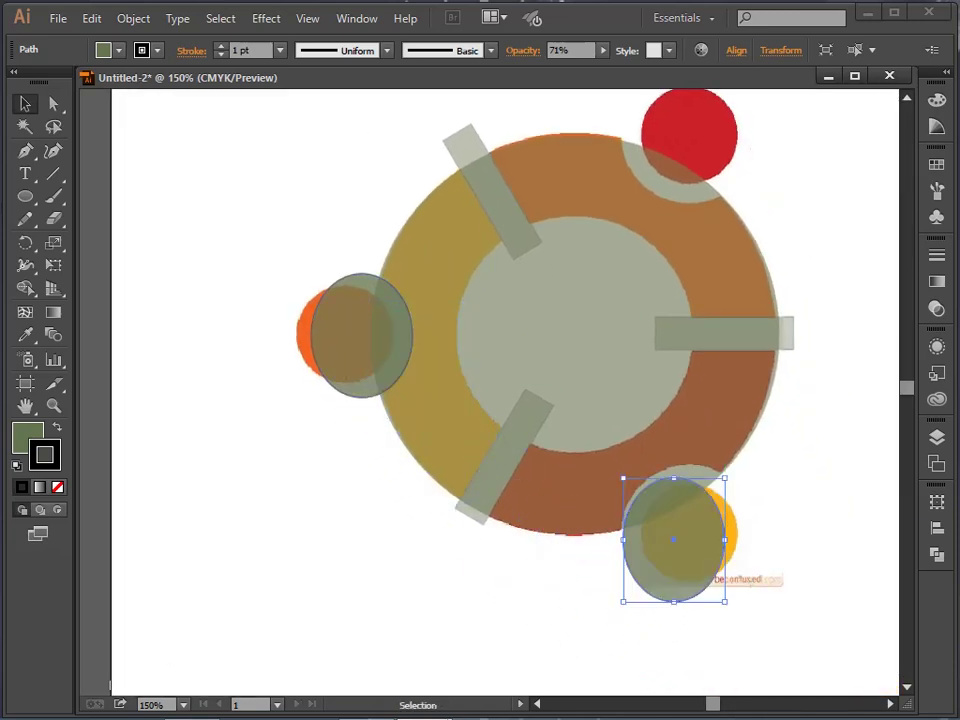
drag(727, 602, 748, 398)
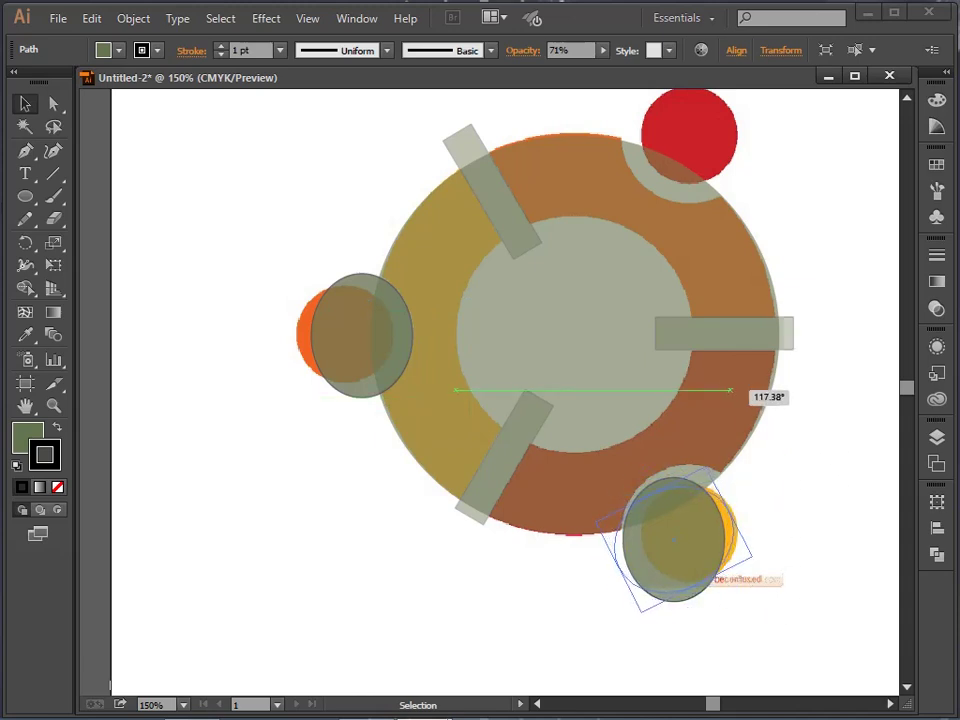
drag(748, 398, 745, 388)
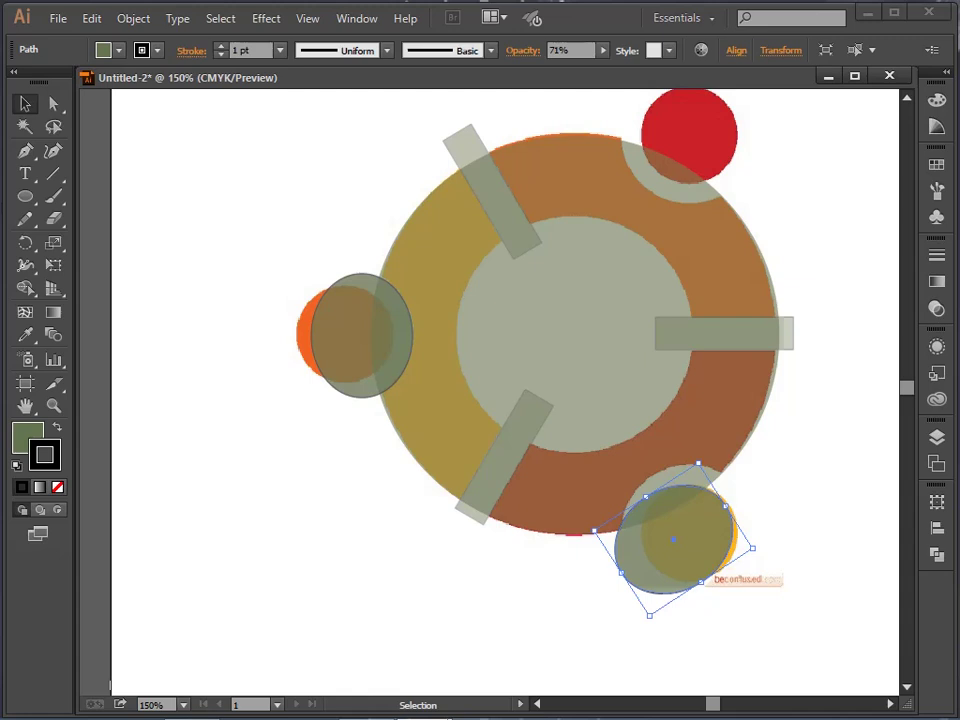
drag(687, 561, 697, 539)
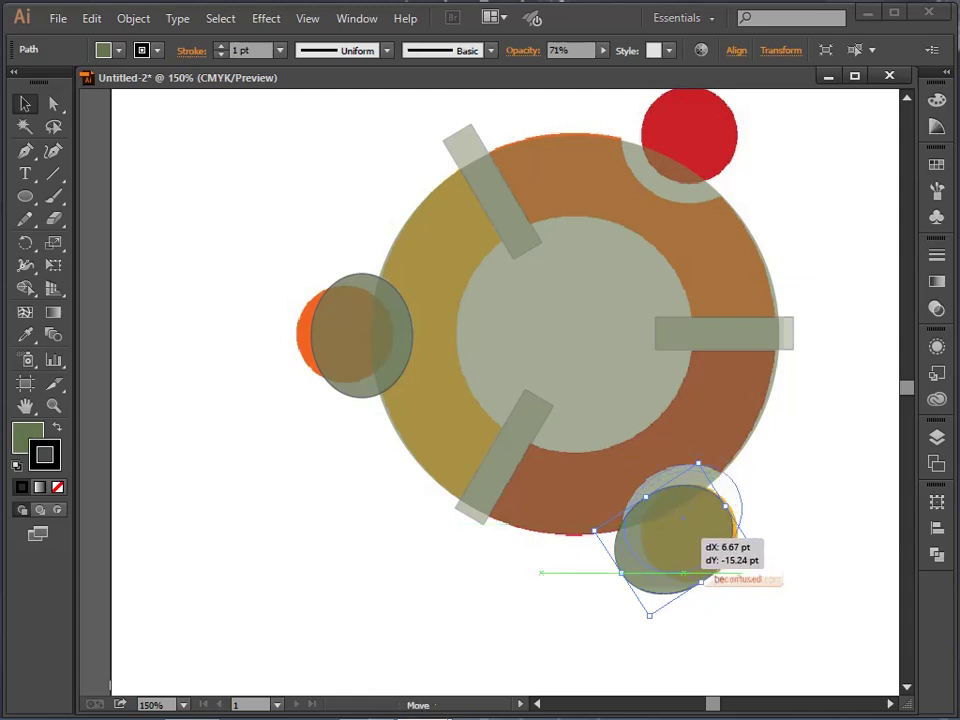
drag(697, 539, 694, 538)
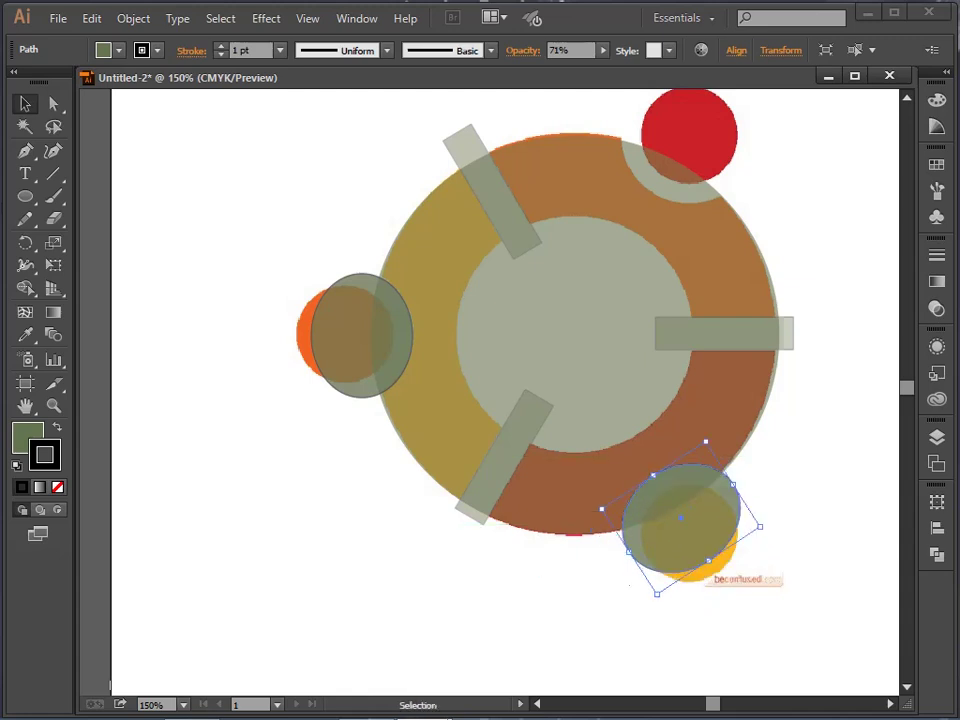
Paste another ellipse copy and rotate it into place over the red circle.
key(ctrl+v)
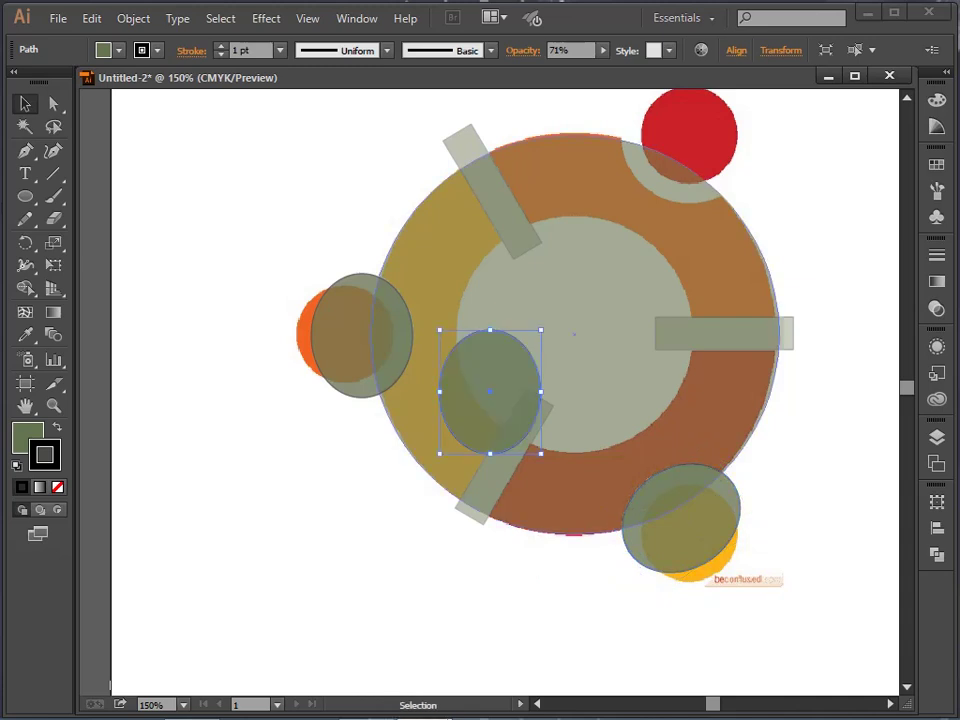
scroll(505, 390, up, 2)
drag(499, 514, 712, 240)
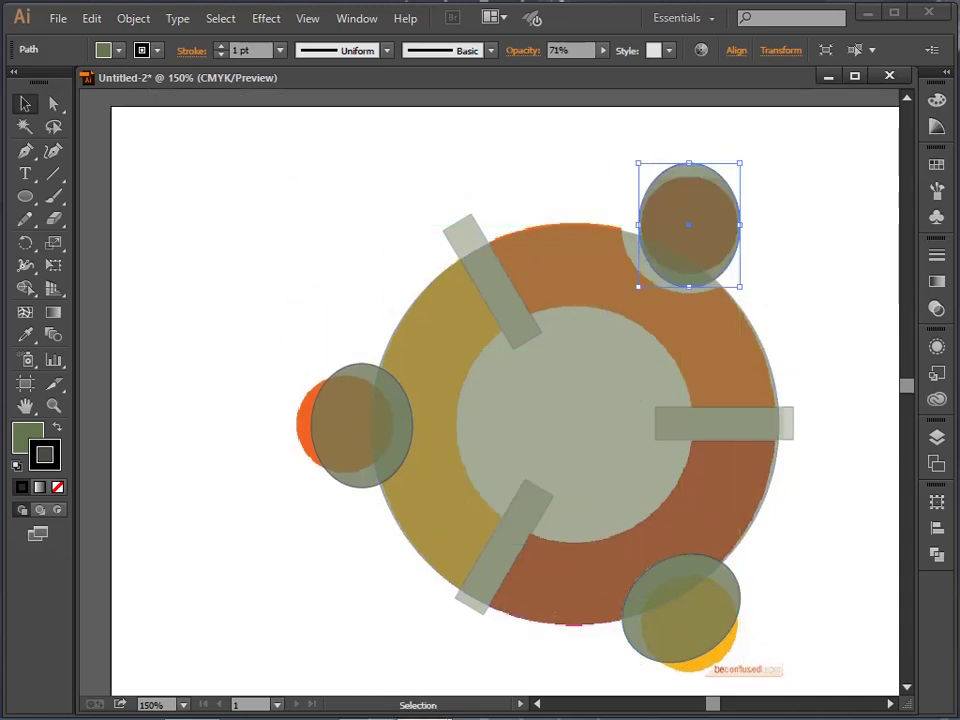
drag(742, 289, 831, 203)
drag(692, 231, 684, 246)
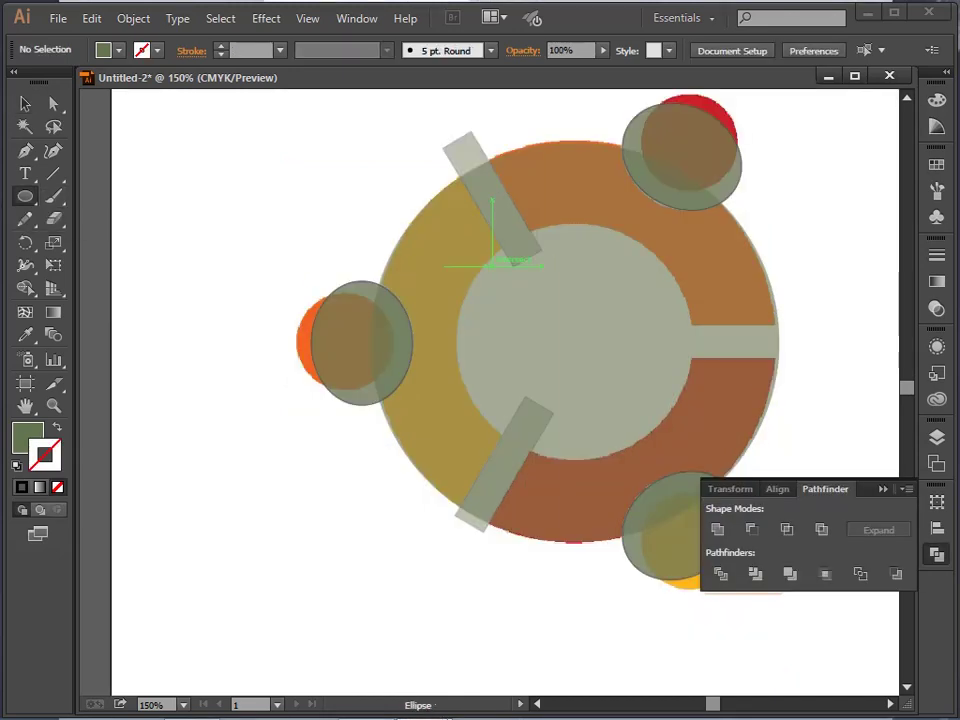
Draw a circle over the logo's centre hole at 58% opacity and centre it exactly.
drag(492, 260, 687, 455)
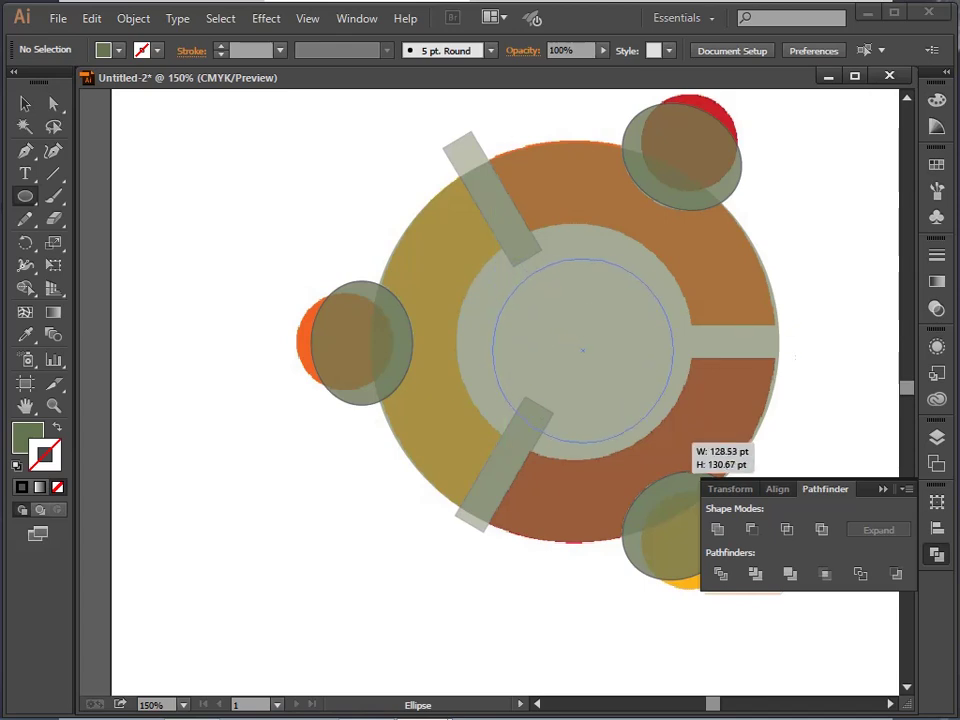
click(687, 455)
key(Escape)
key(ctrl+z)
drag(492, 247, 731, 487)
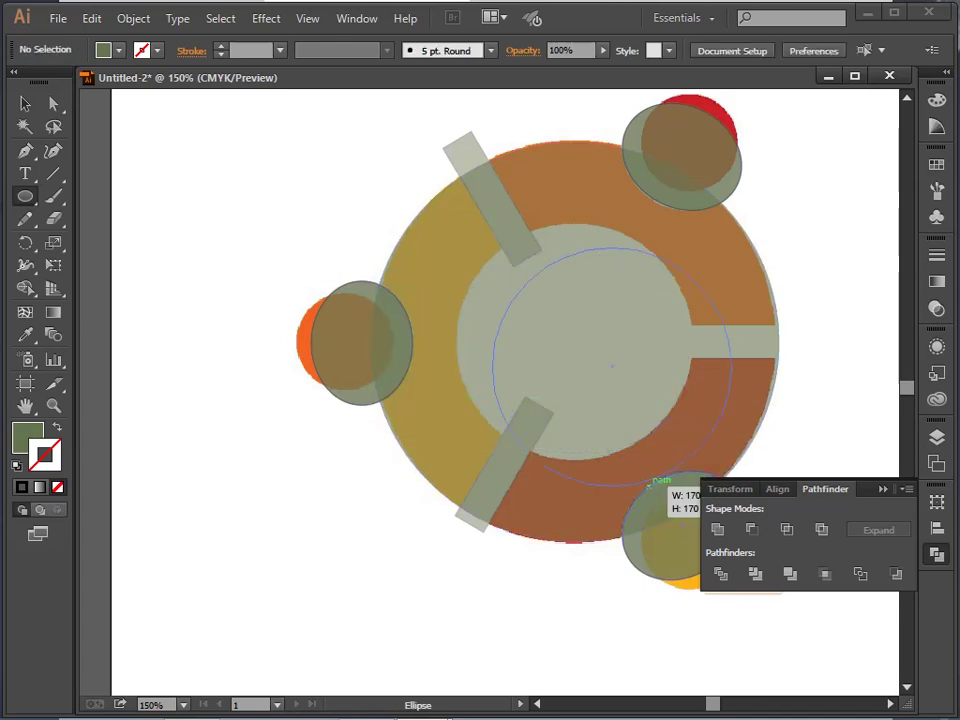
text(58)
key(Return)
click(25, 103)
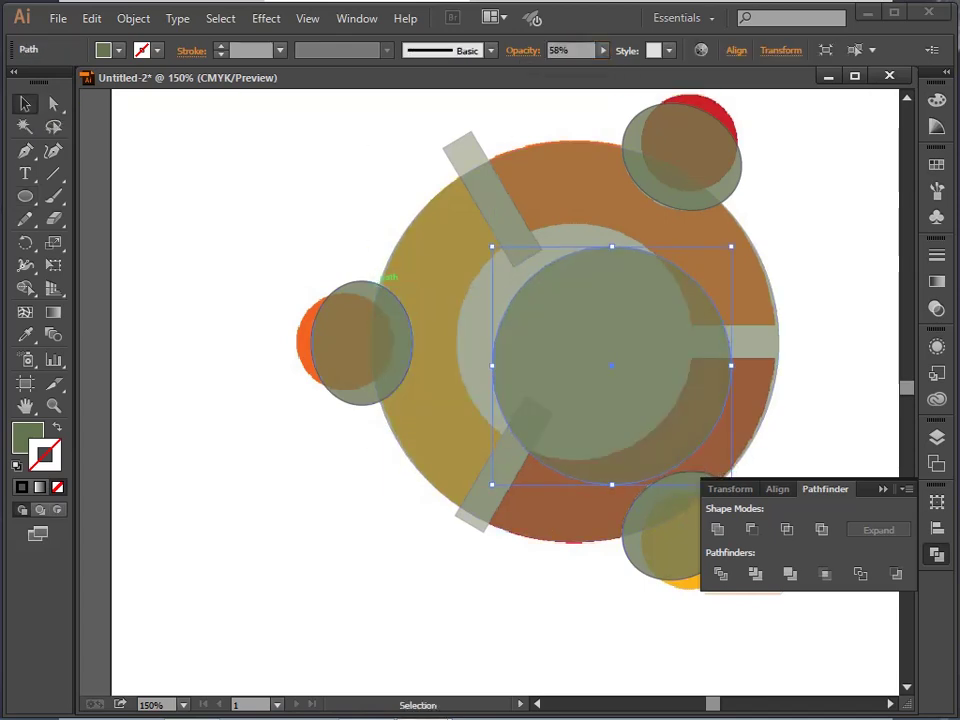
drag(614, 366, 574, 342)
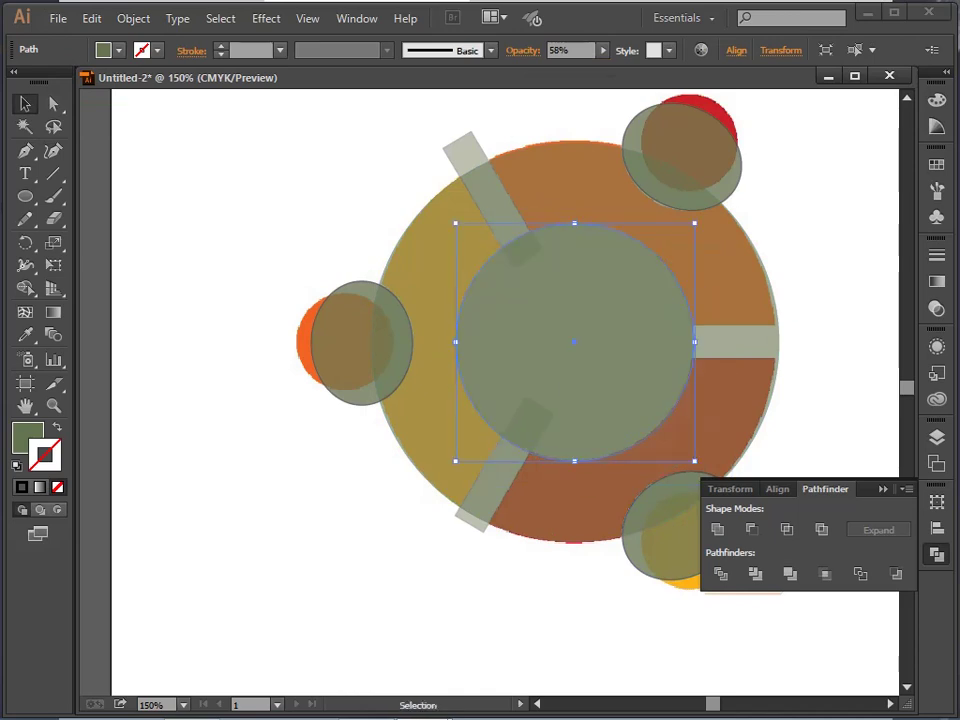
key(ctrl+shift+a)
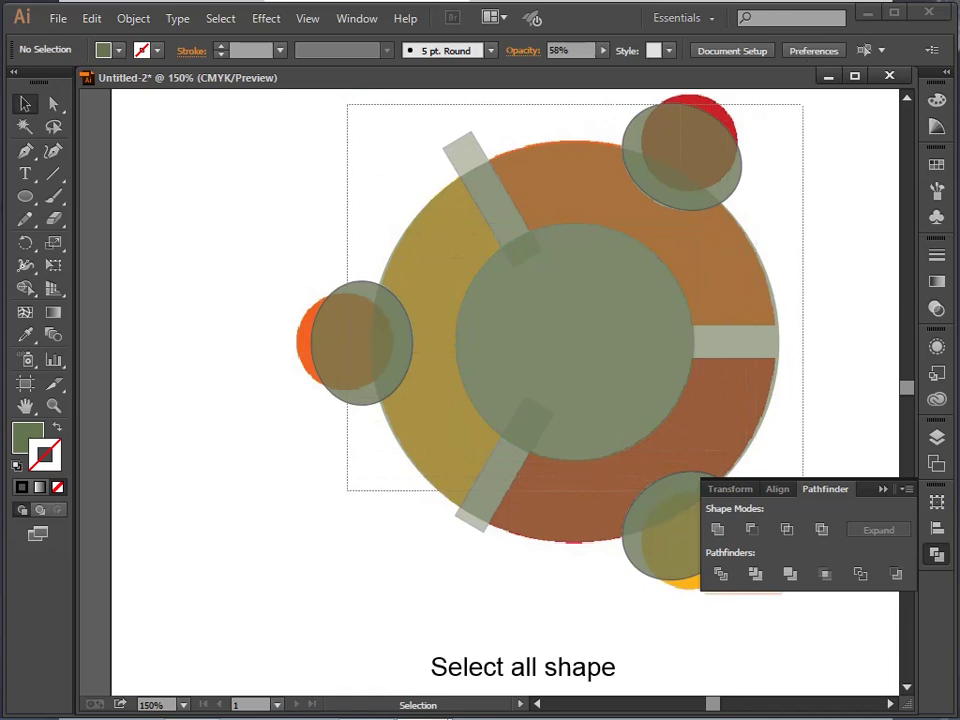
Select all the shapes and apply Pathfinder Minus Front to cut them from the big circle.
drag(446, 208, 804, 489)
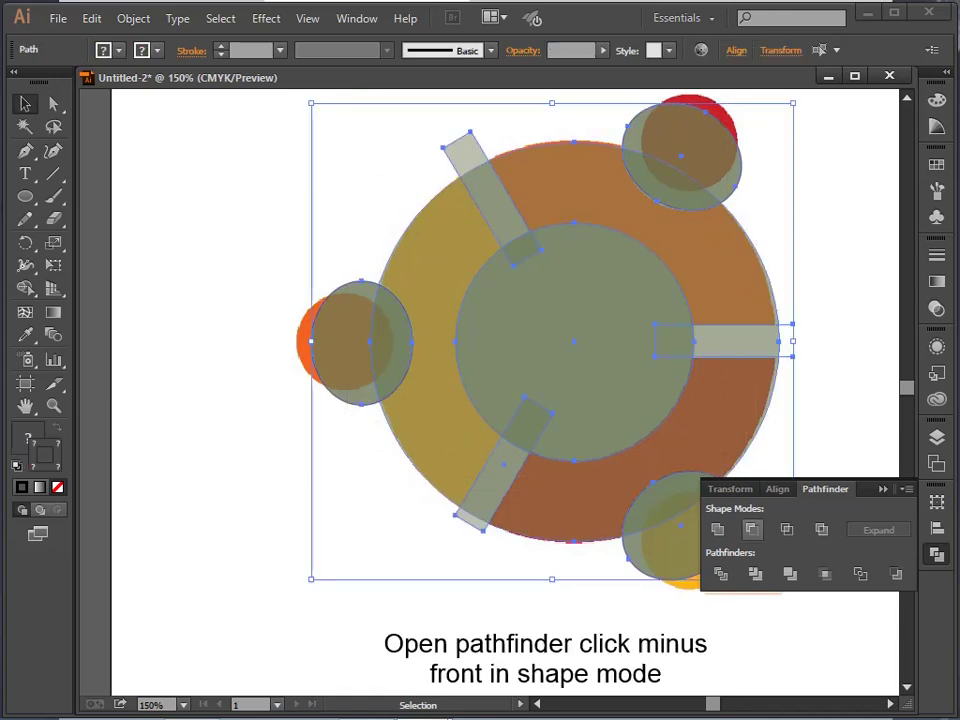
click(751, 529)
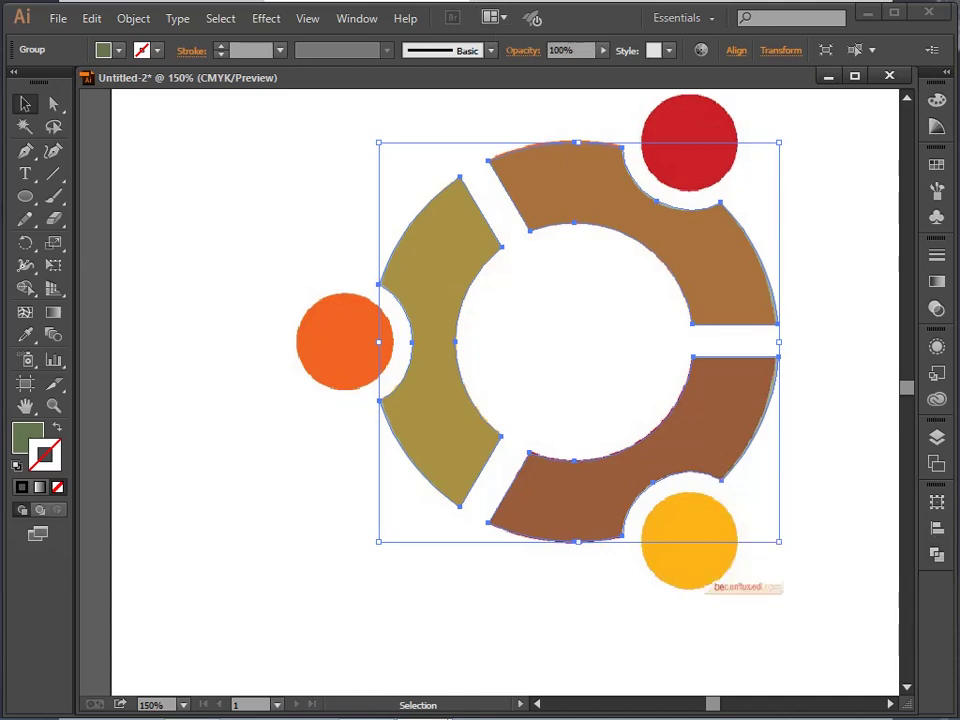
key(ctrl+shift+a)
Draw a semi-transparent circle over the orange reference circle.
key(ctrl+z)
click(25, 196)
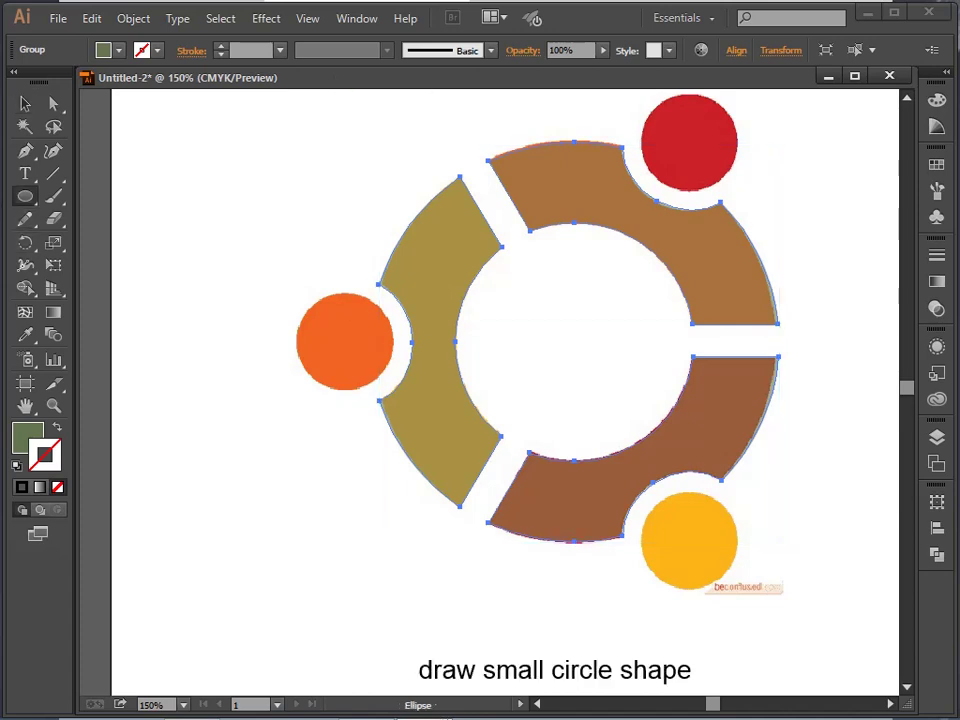
drag(313, 298, 395, 390)
key(ctrl+z)
drag(301, 307, 397, 403)
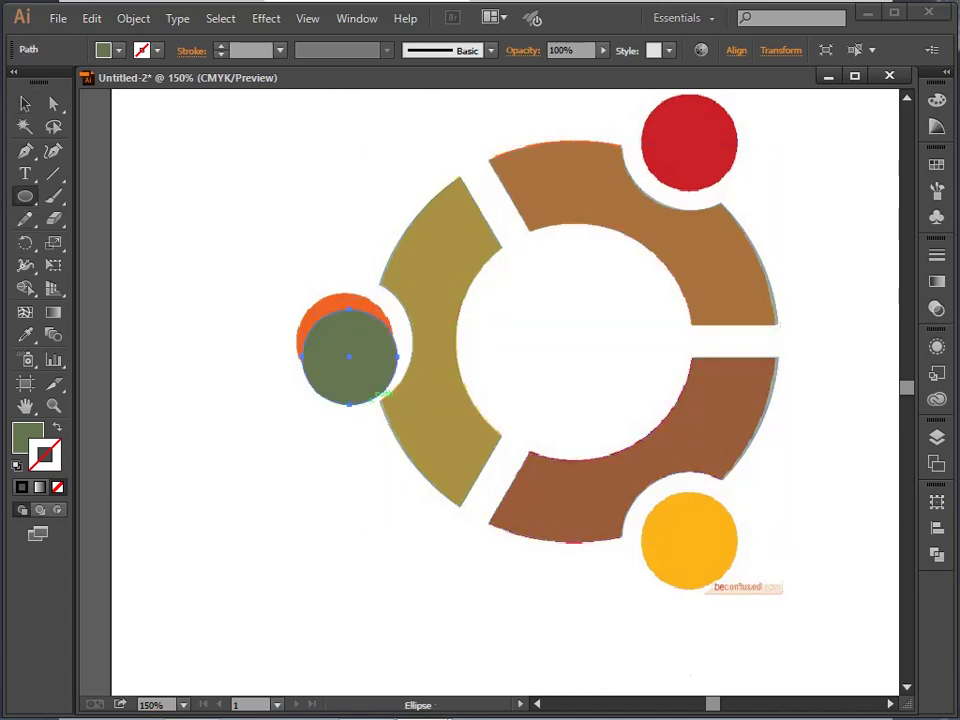
click(602, 50)
mouse_move(600, 67)
mouse_down()
mouse_move(573, 67)
mouse_move(582, 67)
mouse_up()
key(v)
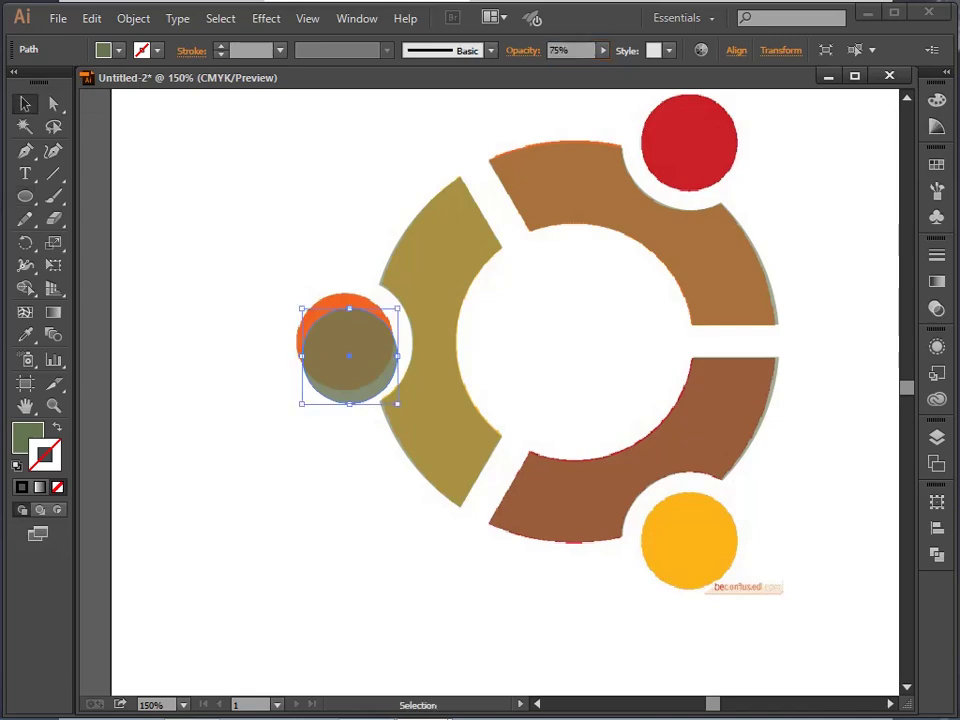
drag(350, 360, 346, 346)
Widen the circle to the orange dot's edge, then Alt-drag copies onto the red and yellow circles.
scroll(341, 375, up, 5)
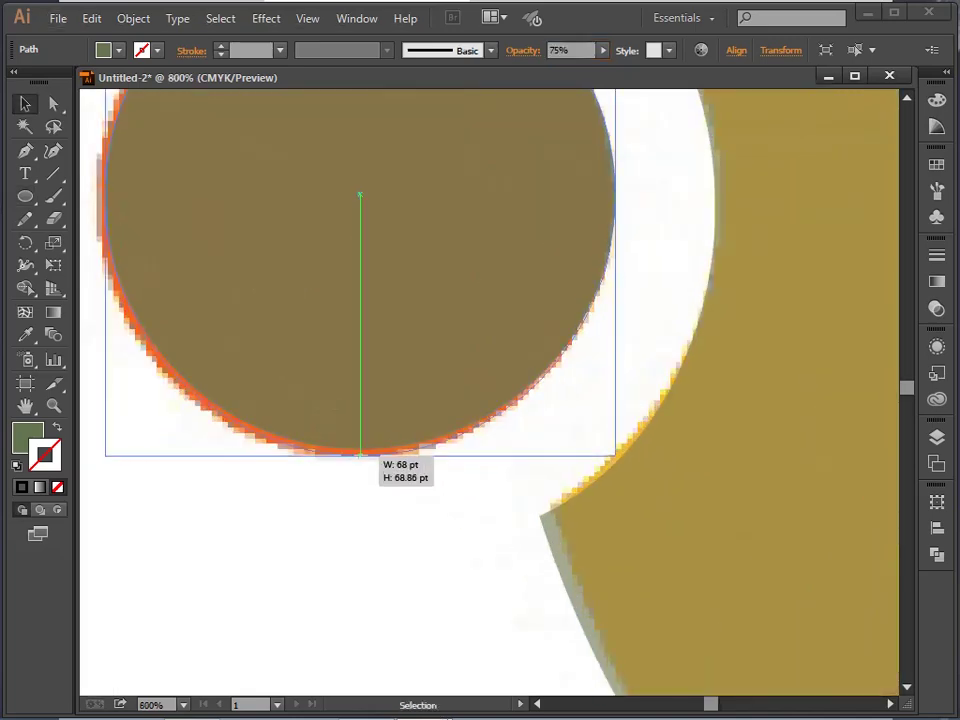
scroll(118, 200, up, 3)
scroll(197, 370, down, 1)
scroll(305, 620, up, 4)
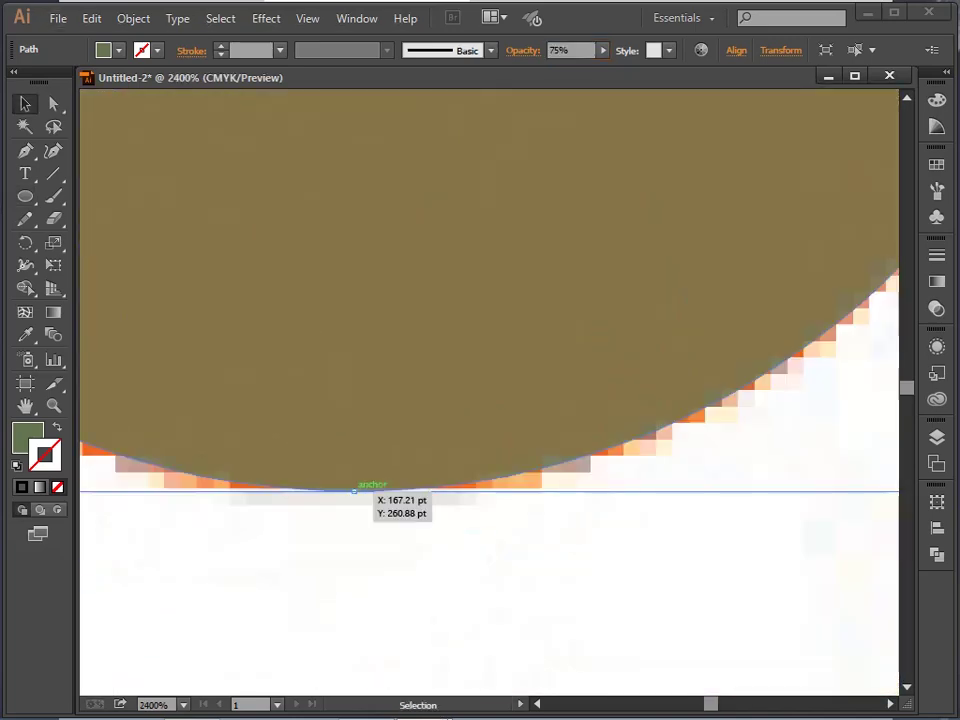
scroll(349, 494, down, 4)
scroll(136, 269, up, 4)
drag(225, 392, 221, 392)
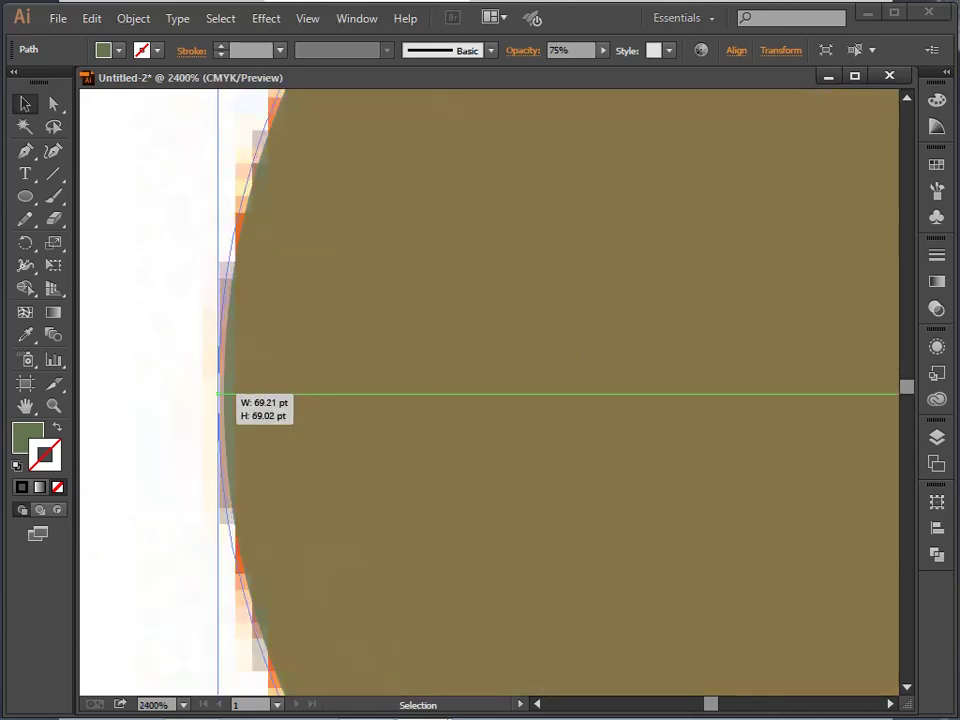
scroll(221, 392, down, 4)
scroll(385, 417, down, 4)
mouse_move(437, 444)
mouse_down()
mouse_move(531, 424)
mouse_move(781, 244)
mouse_up()
mouse_move(437, 444)
mouse_down()
mouse_move(531, 424)
mouse_move(781, 643)
mouse_up()
Stretch the grouped ring segments slightly to fit the reference logo.
click(800, 440)
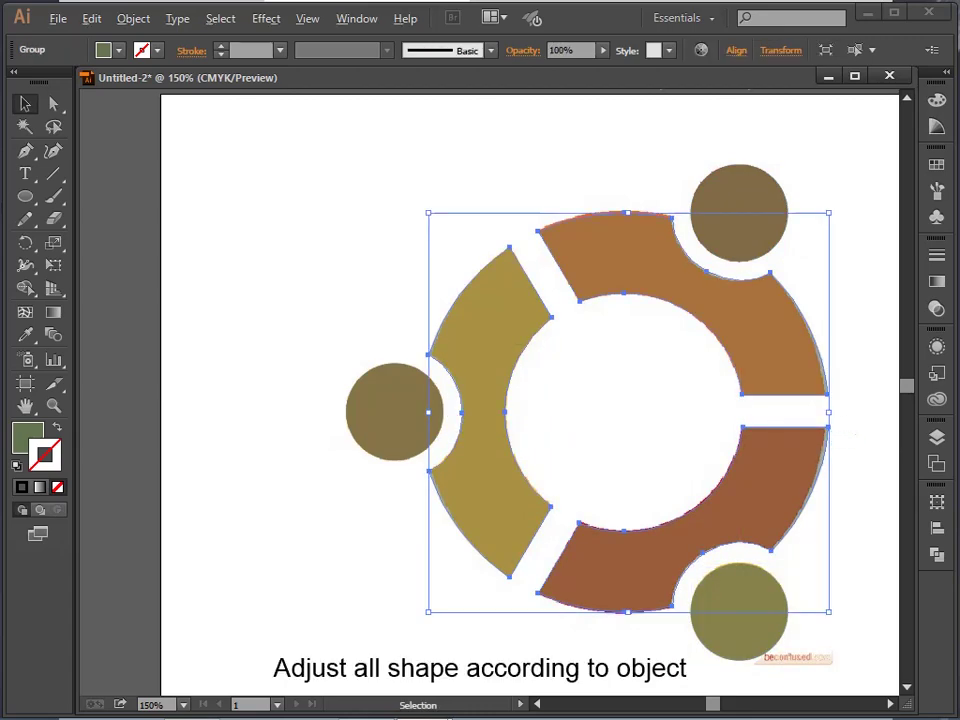
scroll(848, 436, up, 3)
drag(792, 370, 794, 370)
scroll(480, 390, down, 5)
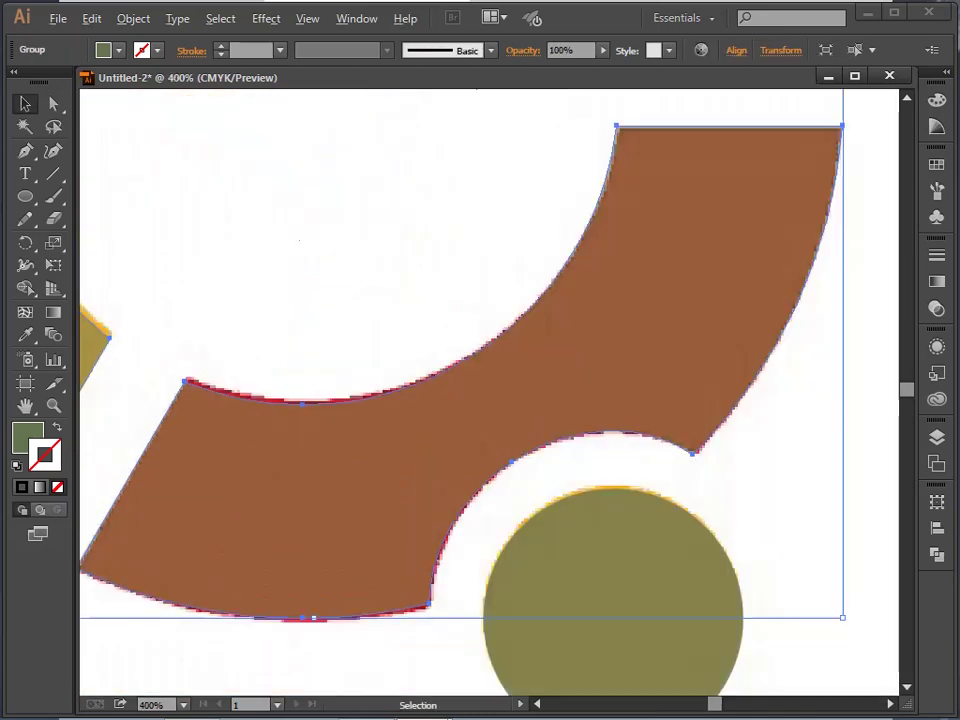
key(ctrl+minus)
key(ctrl+minus)
scroll(480, 390, up, 3)
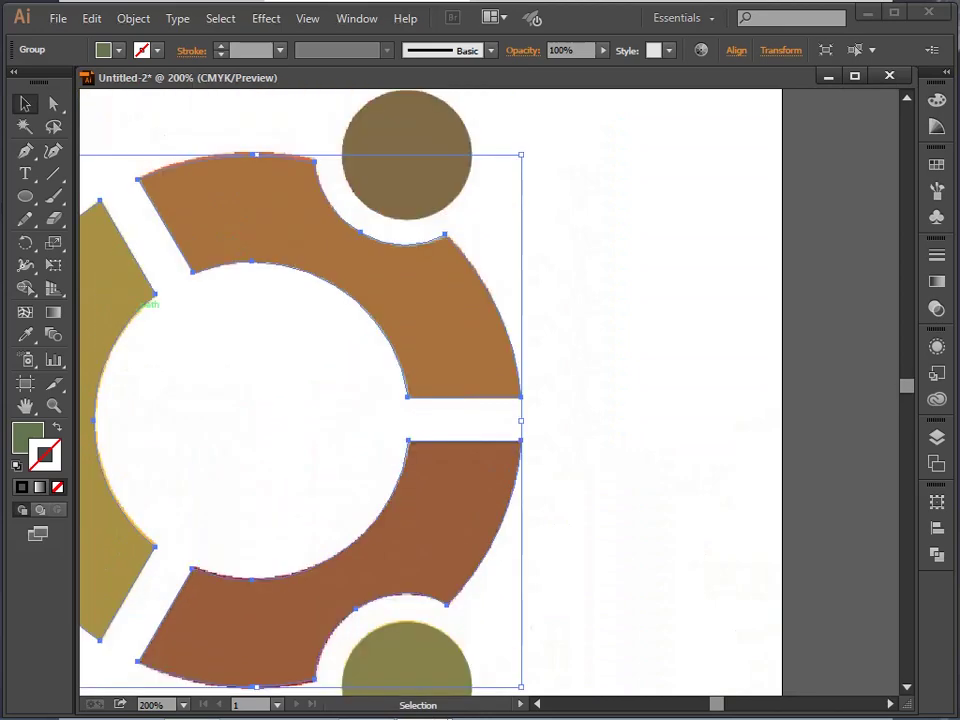
key(ctrl+plus)
key(ctrl+plus)
key(ctrl+plus)
key(ctrl+minus)
key(ctrl+minus)
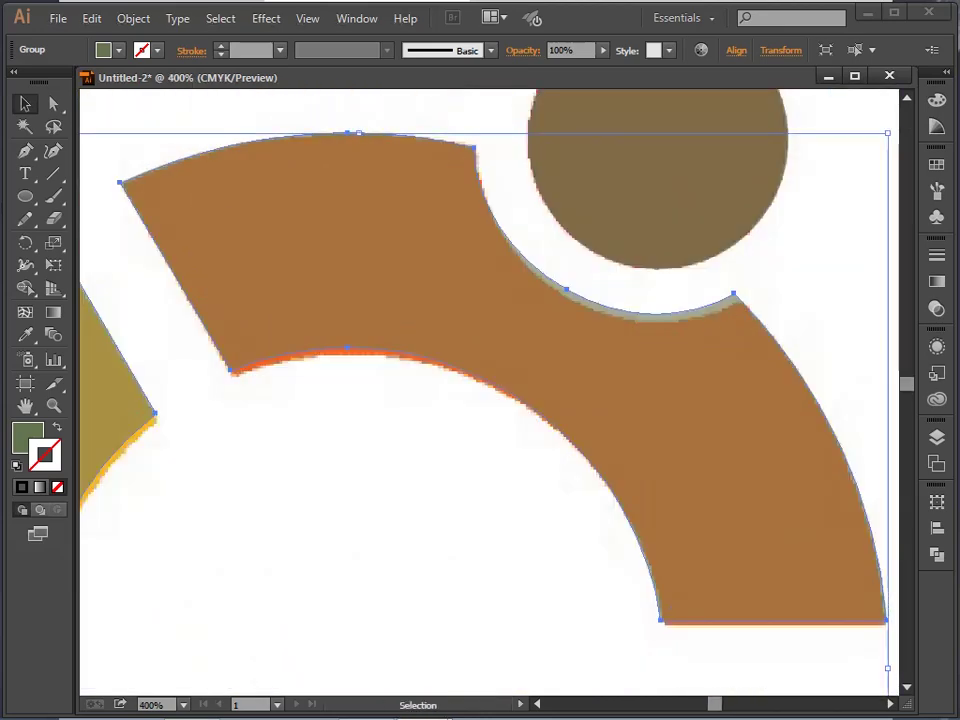
Move the upper arc's lower-left corner, its inner curve and the olive segment's corner onto the reference edges.
key(a)
drag(236, 360, 236, 355)
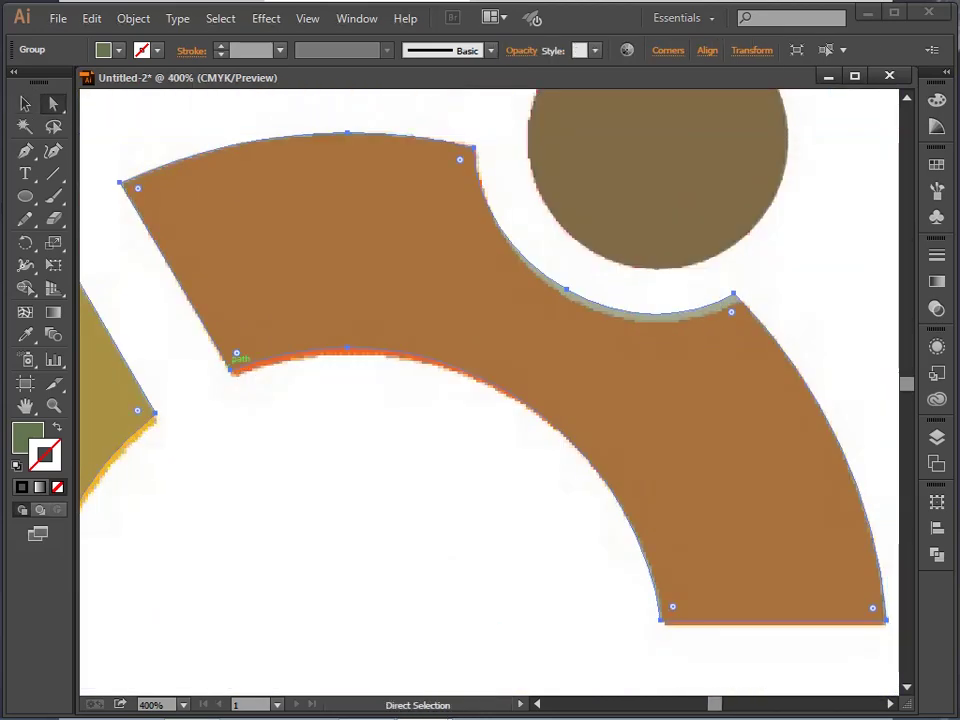
scroll(238, 357, up, 2)
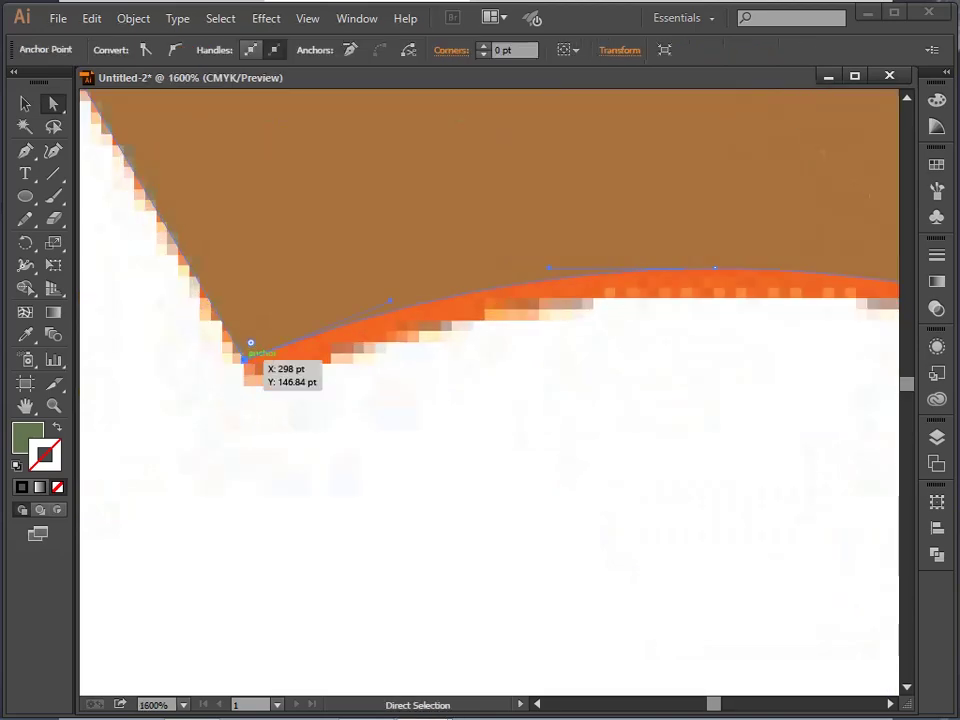
drag(250, 343, 249, 381)
drag(714, 268, 714, 290)
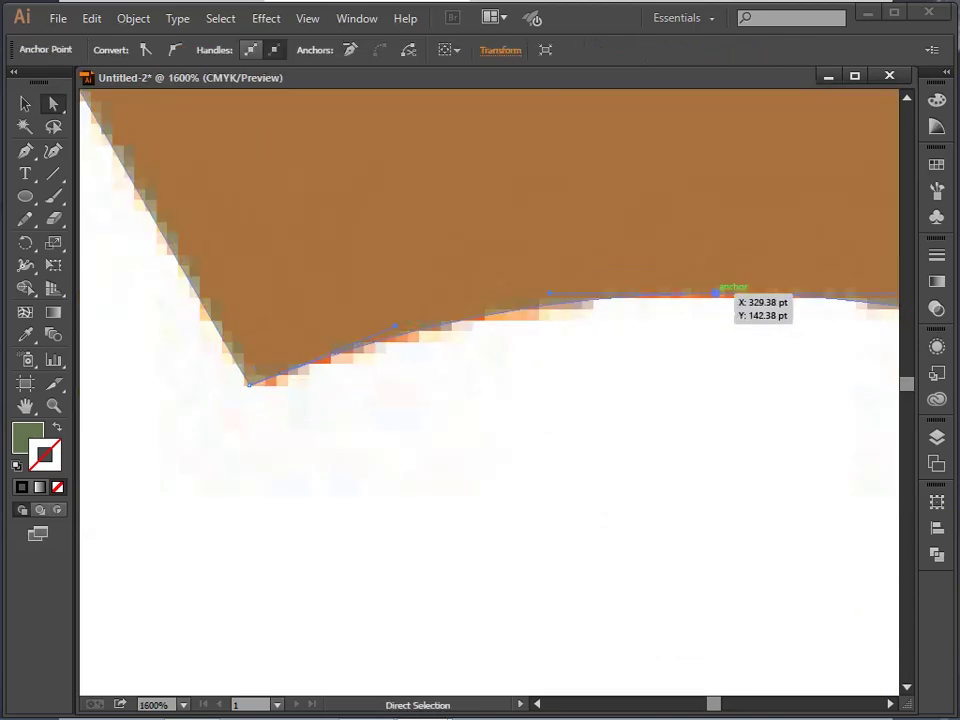
scroll(714, 292, down, 3)
scroll(536, 296, up, 1)
drag(545, 300, 557, 308)
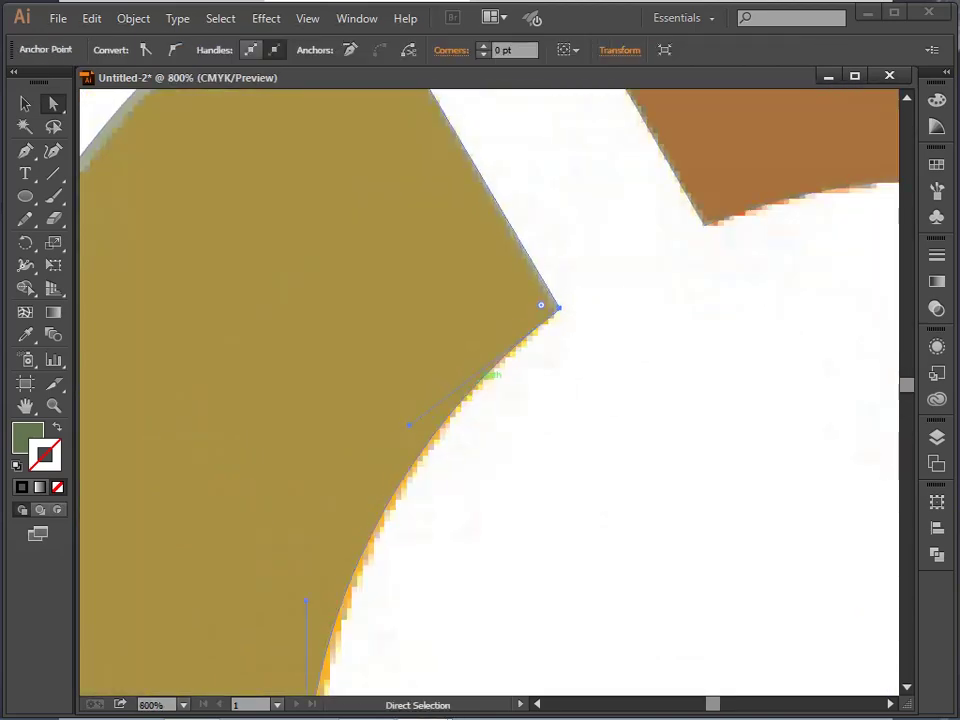
scroll(541, 305, down, 5)
Nudge the arc's end corner, its left-side anchor and the brown piece's top-right corner onto the reference.
drag(311, 563, 315, 563)
scroll(315, 560, down, 3)
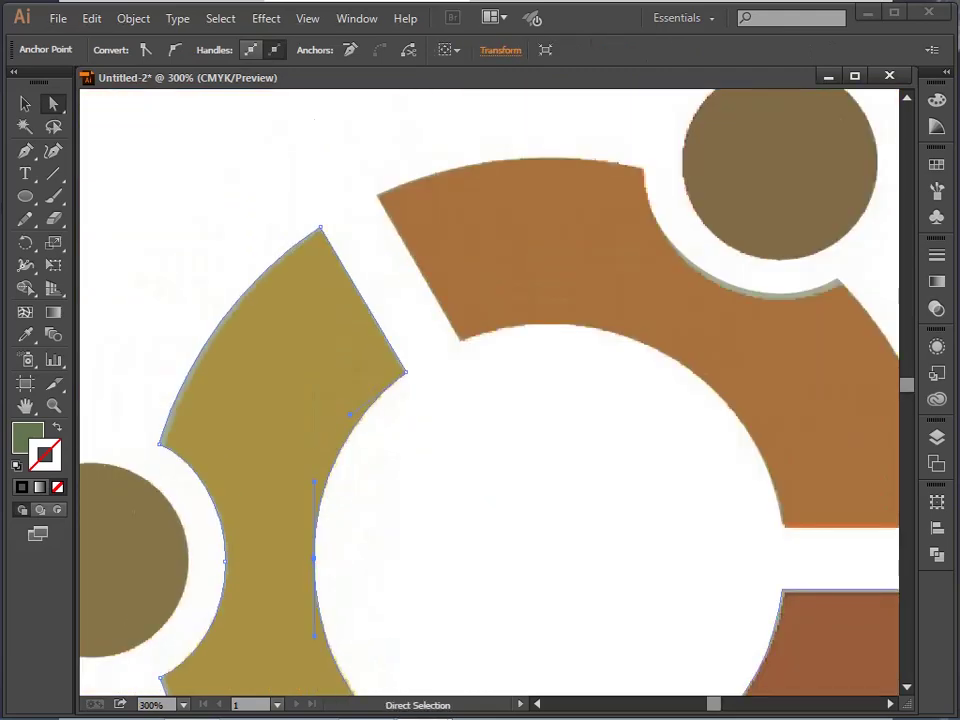
scroll(700, 400, up, 1)
scroll(442, 376, down, 2)
scroll(568, 265, up, 4)
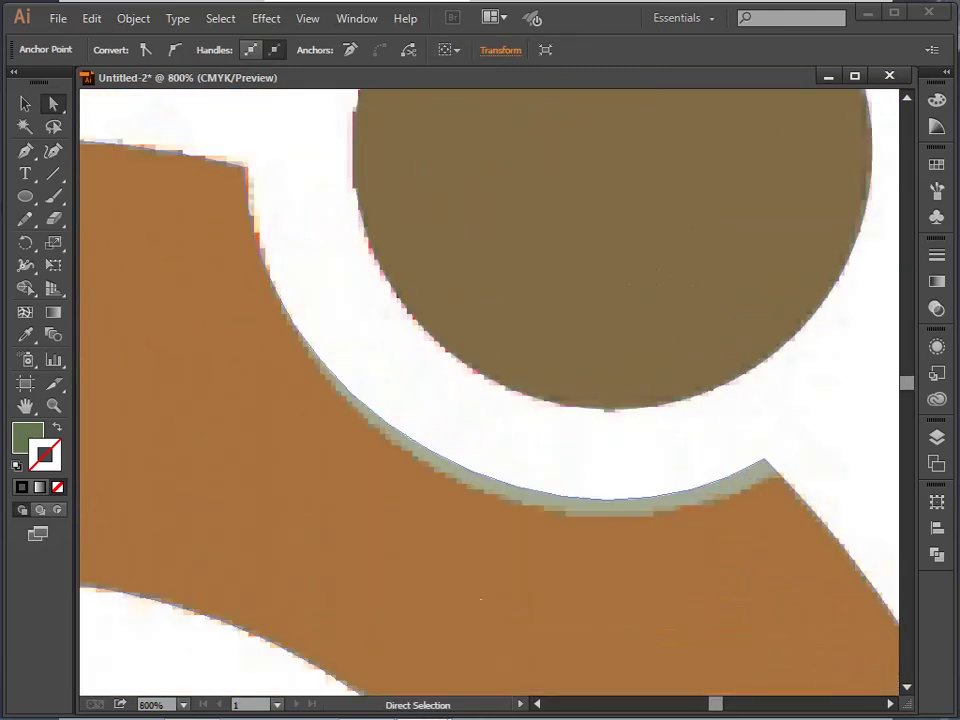
drag(766, 459, 777, 472)
mouse_move(429, 450)
mouse_down()
mouse_move(433, 463)
mouse_move(429, 452)
mouse_up()
scroll(429, 452, down, 4)
scroll(382, 539, up, 3)
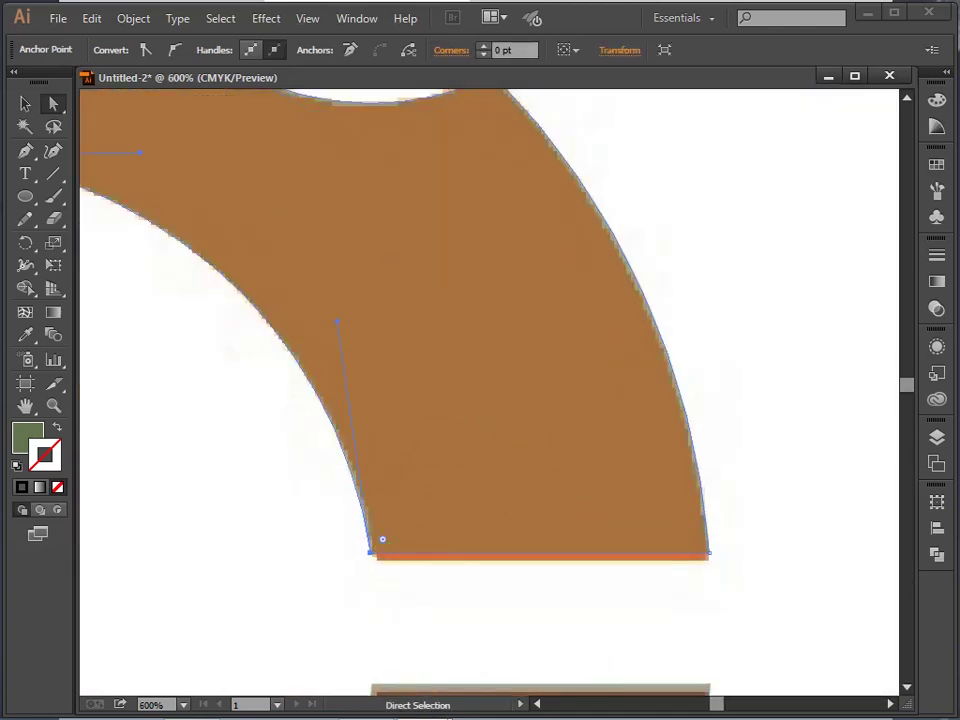
scroll(560, 450, down, 2)
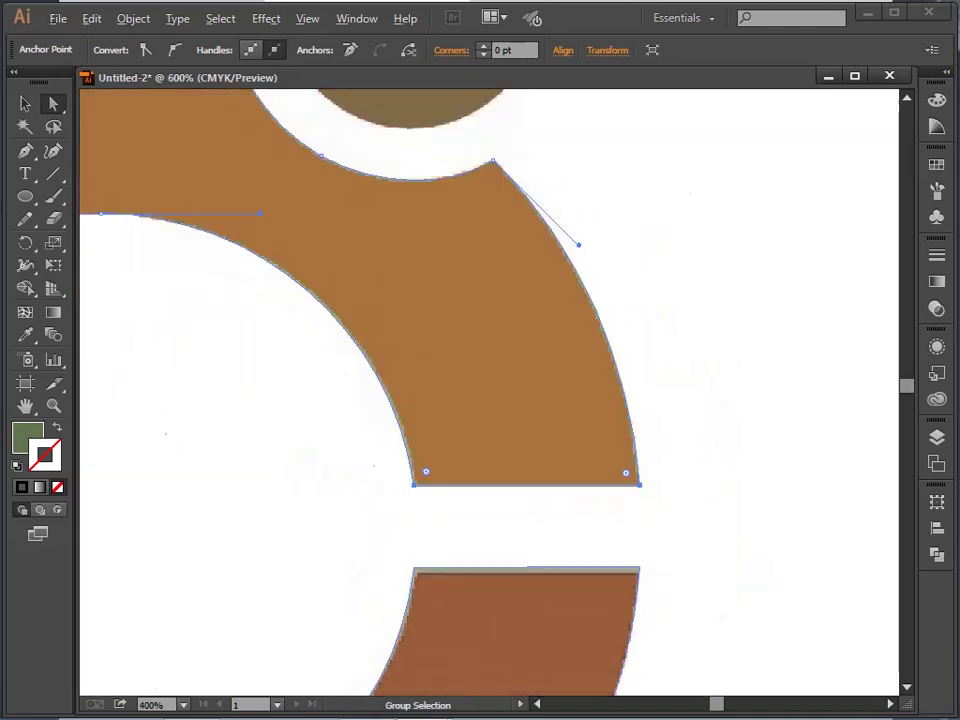
scroll(380, 470, up, 3)
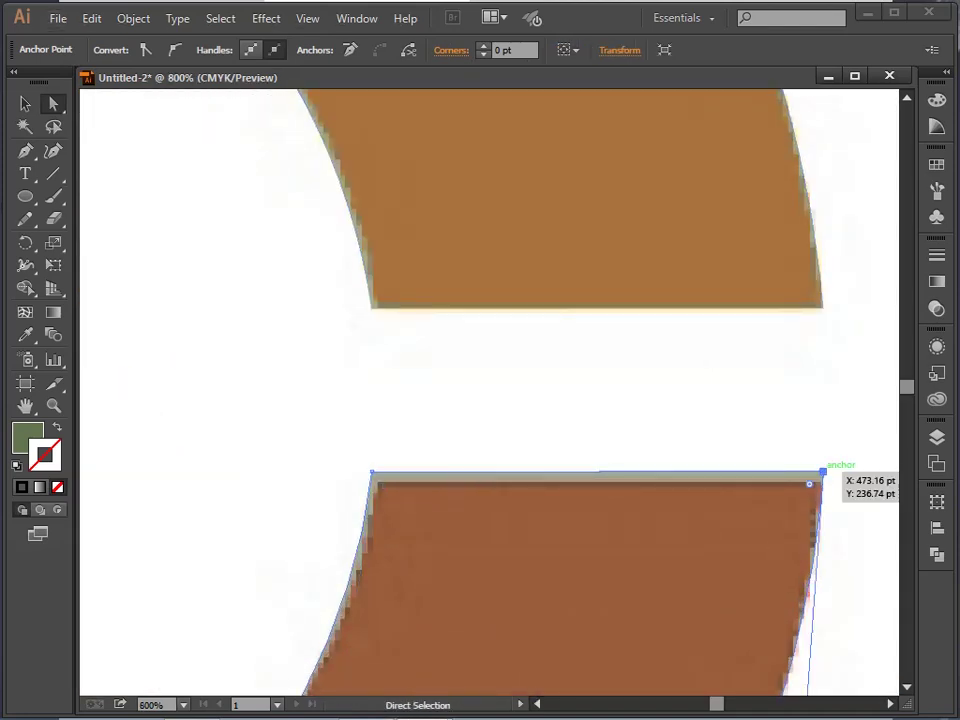
drag(822, 470, 822, 471)
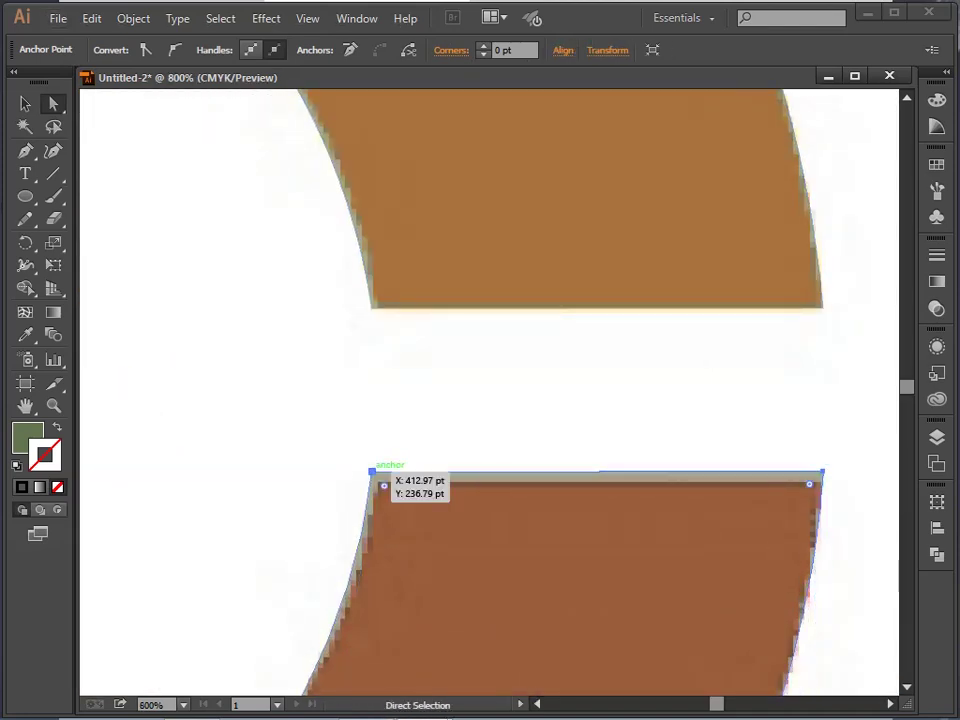
Align the yellow piece's right and upper corners and the brown piece's top-left corner with the reference.
alt+scroll(383, 485, down, 2)
alt+scroll(228, 528, up, 2)
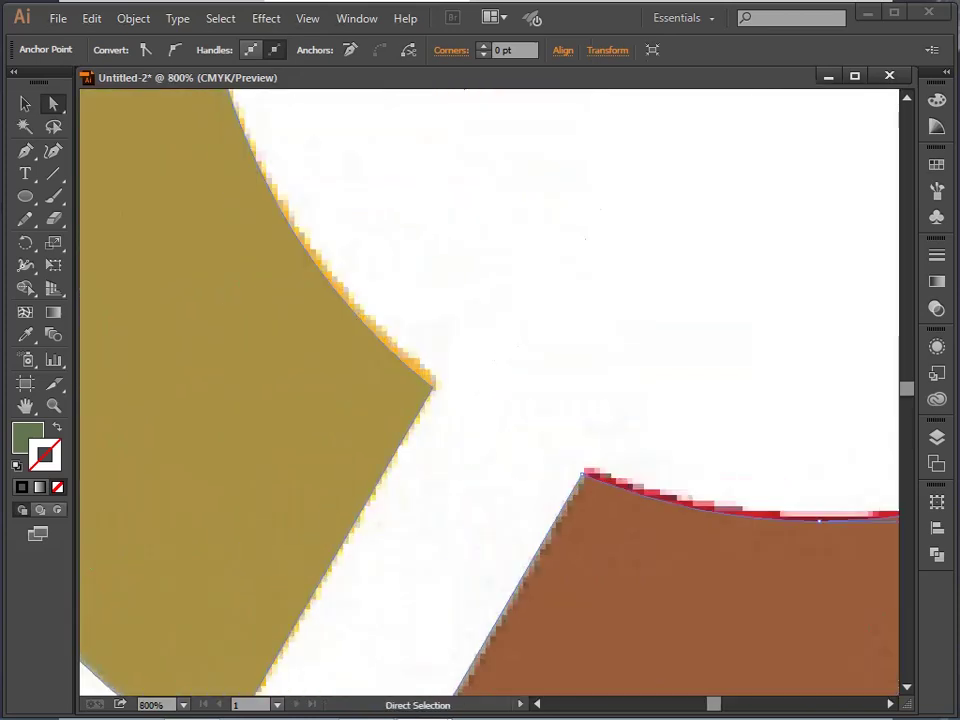
drag(430, 385, 438, 383)
drag(584, 471, 591, 467)
alt+scroll(591, 467, up, 2)
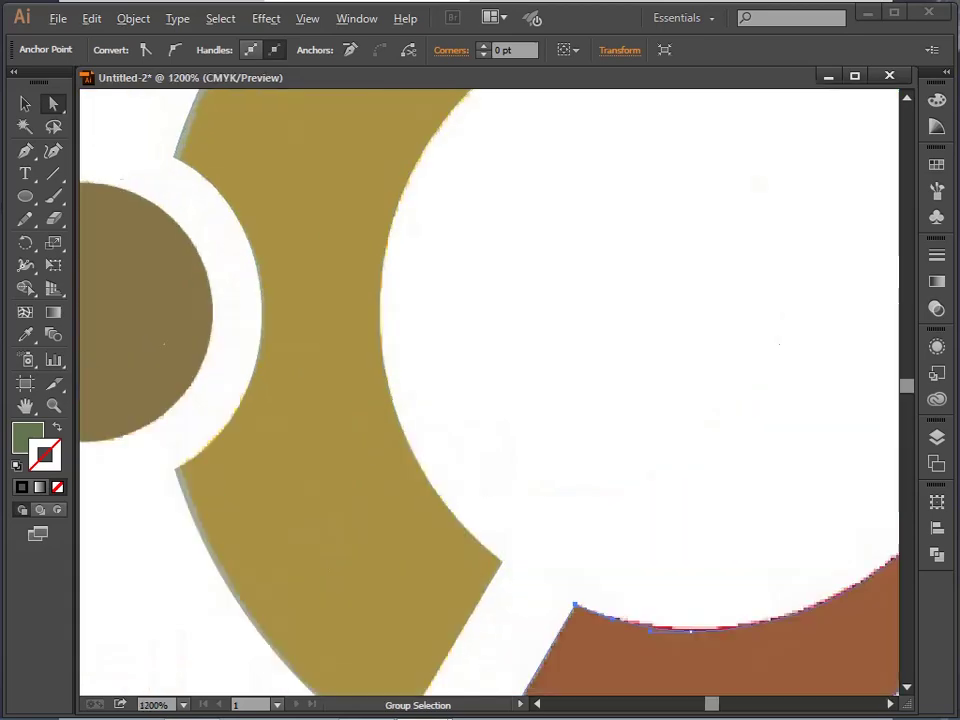
scroll(480, 390, up, 5)
drag(251, 386, 262, 392)
scroll(290, 502, up, 2)
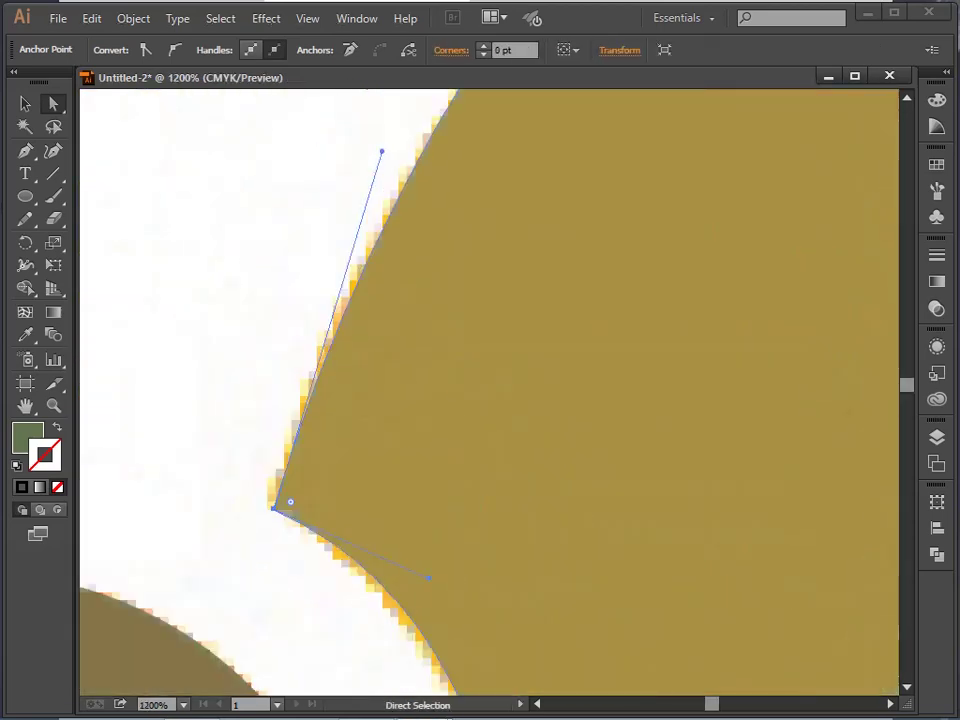
scroll(290, 502, up, 1)
drag(274, 545, 280, 541)
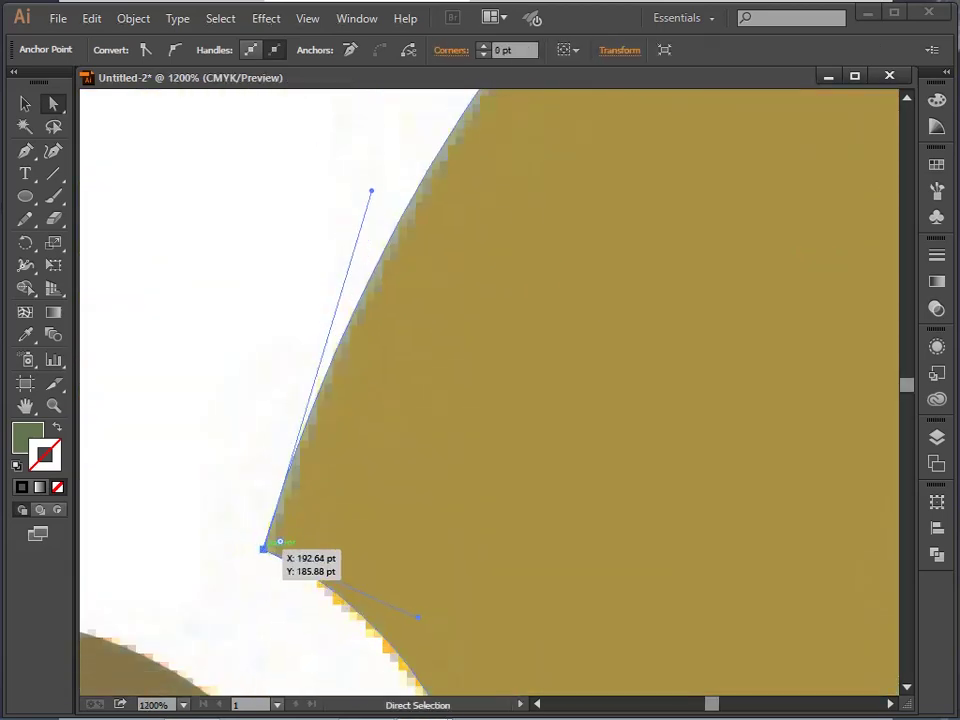
Shift the last yellow corner point slightly right, then zoom out and deselect the path.
scroll(280, 540, down, 4)
scroll(275, 250, up, 2)
scroll(275, 330, up, 3)
drag(277, 326, 291, 320)
click(250, 340)
click(290, 321)
scroll(440, 400, up, 4)
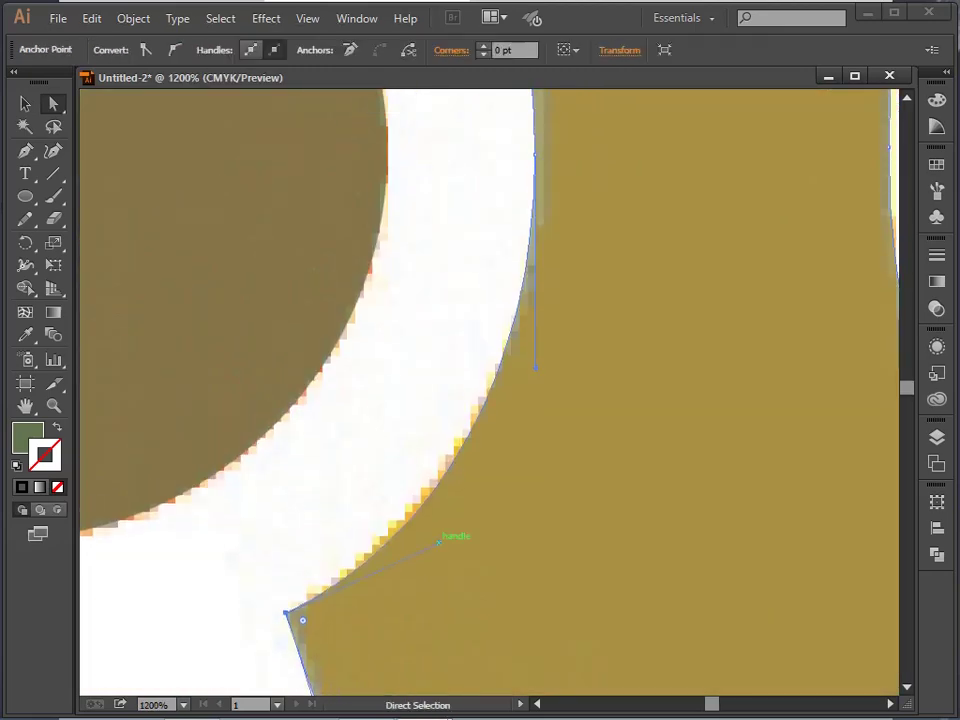
scroll(440, 450, down, 2)
scroll(440, 450, down, 1)
scroll(440, 450, down, 2)
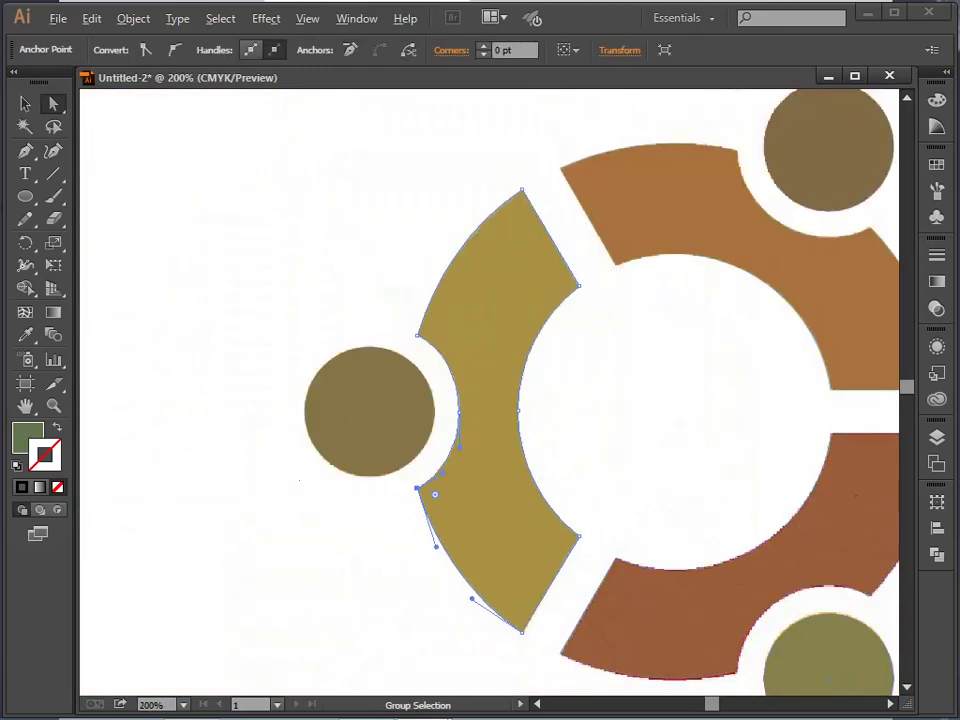
scroll(440, 450, down, 1)
key(ctrl+shift+a)
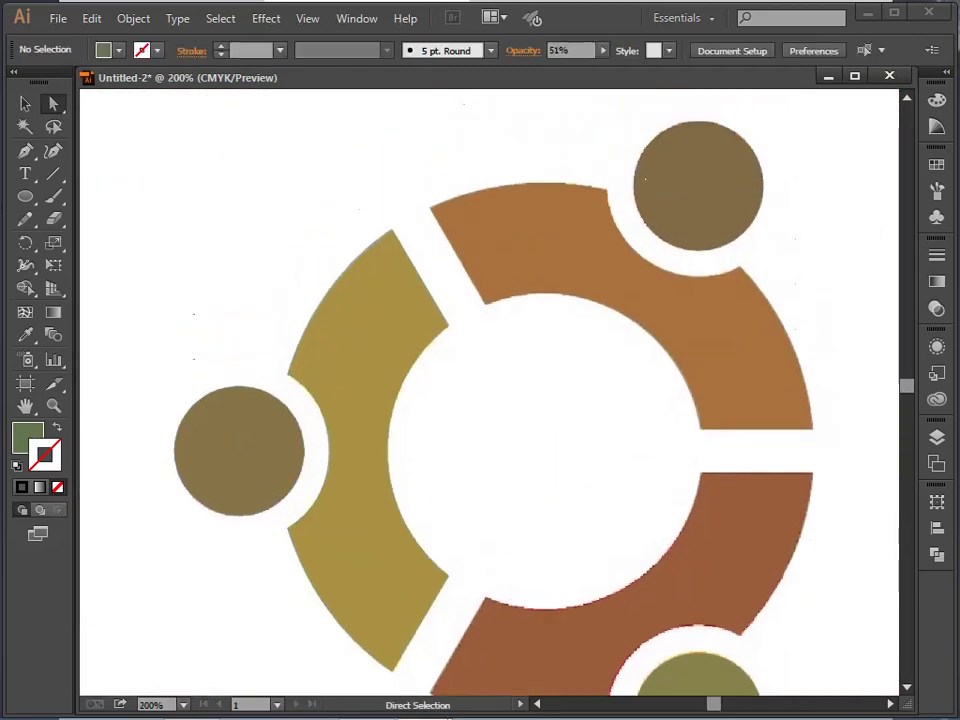
Marquee-select every traced logo shape with the Selection tool.
key(v)
key(ctrl+1)
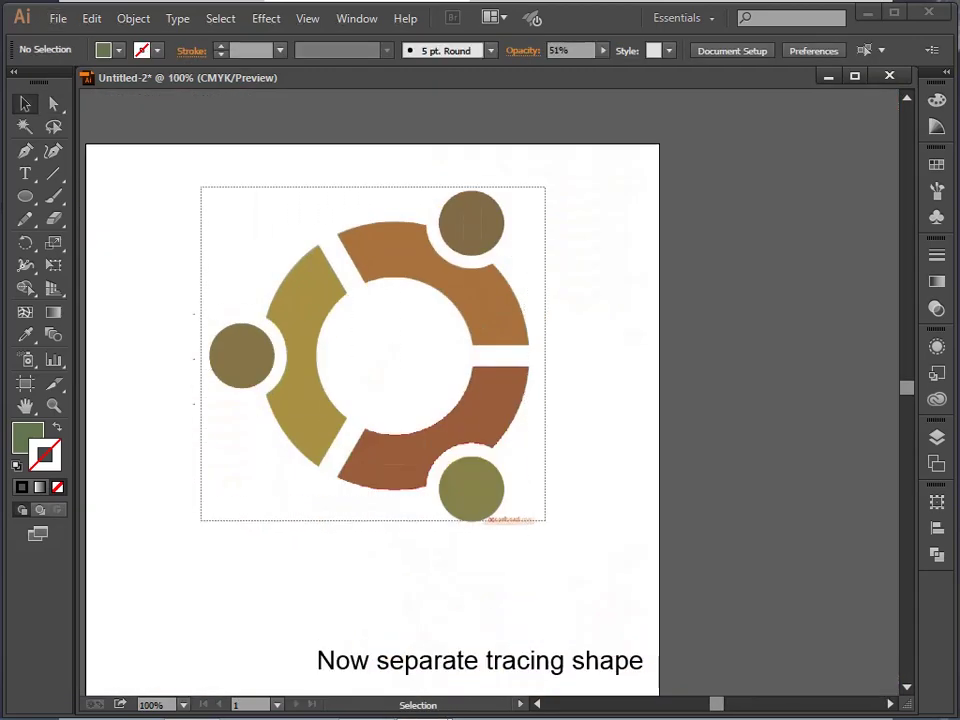
drag(256, 250, 538, 526)
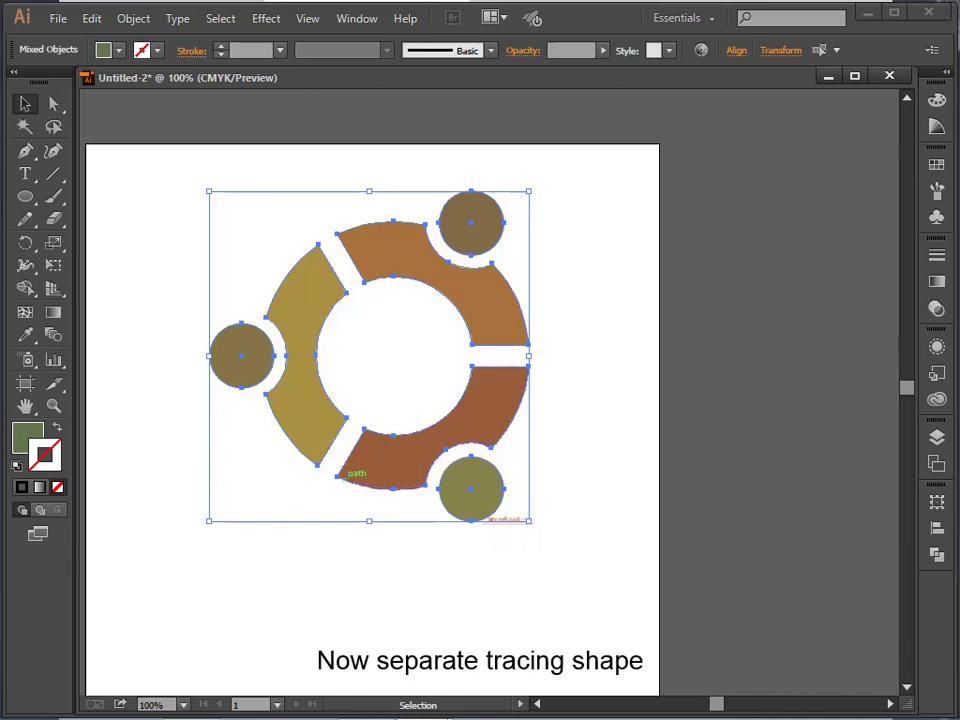
key(ctrl+minus)
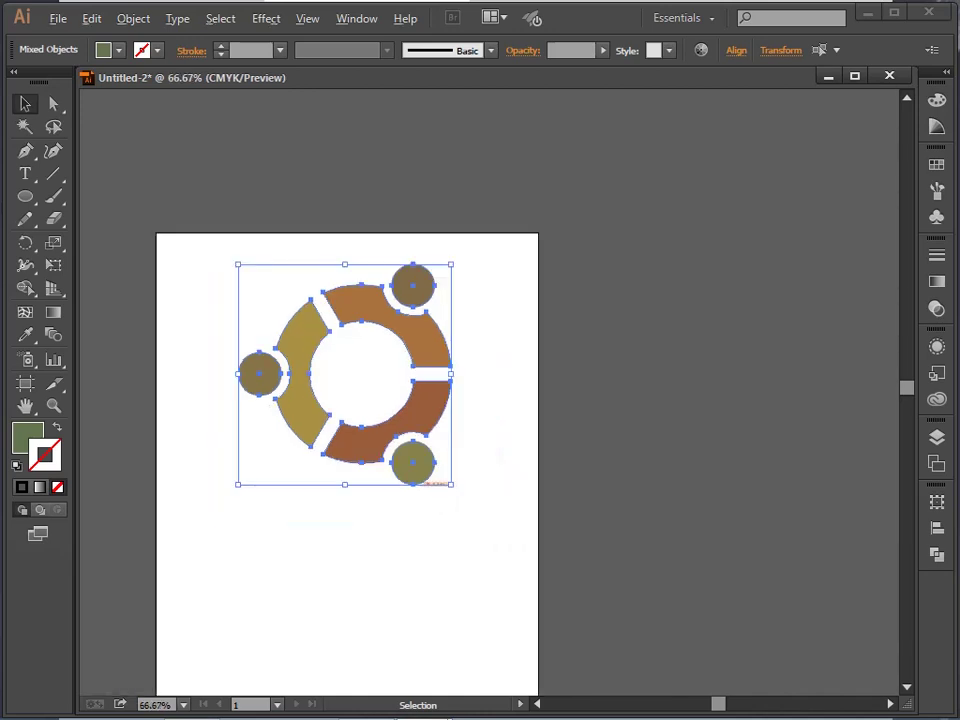
key(ctrl+minus)
scroll(334, 400, down, 3)
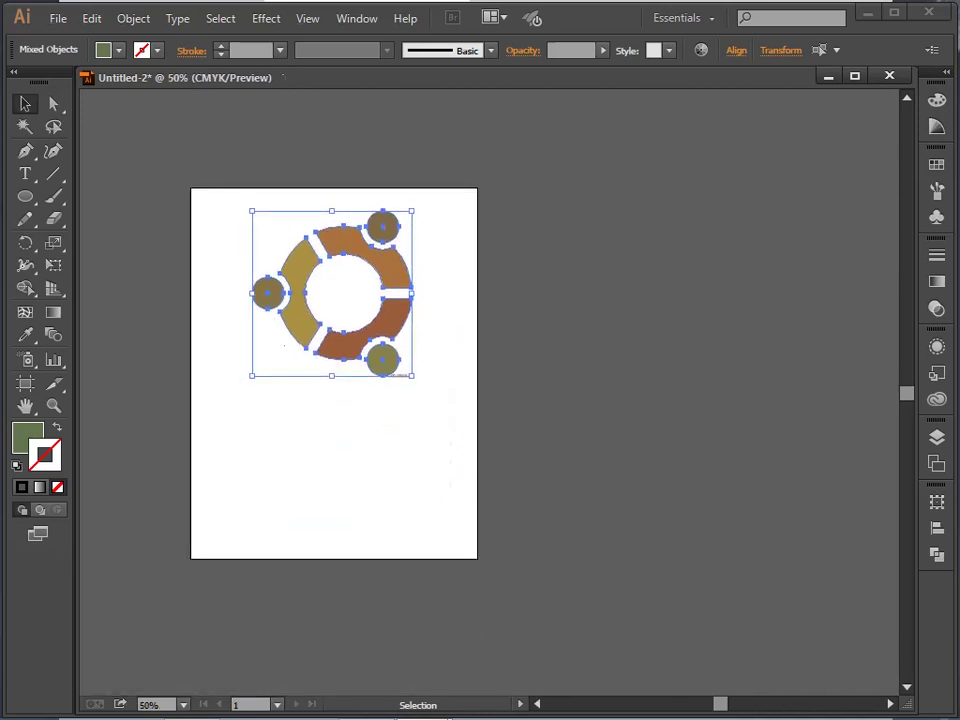
key(ctrl+plus)
key(ctrl+plus)
scroll(468, 390, up, 1)
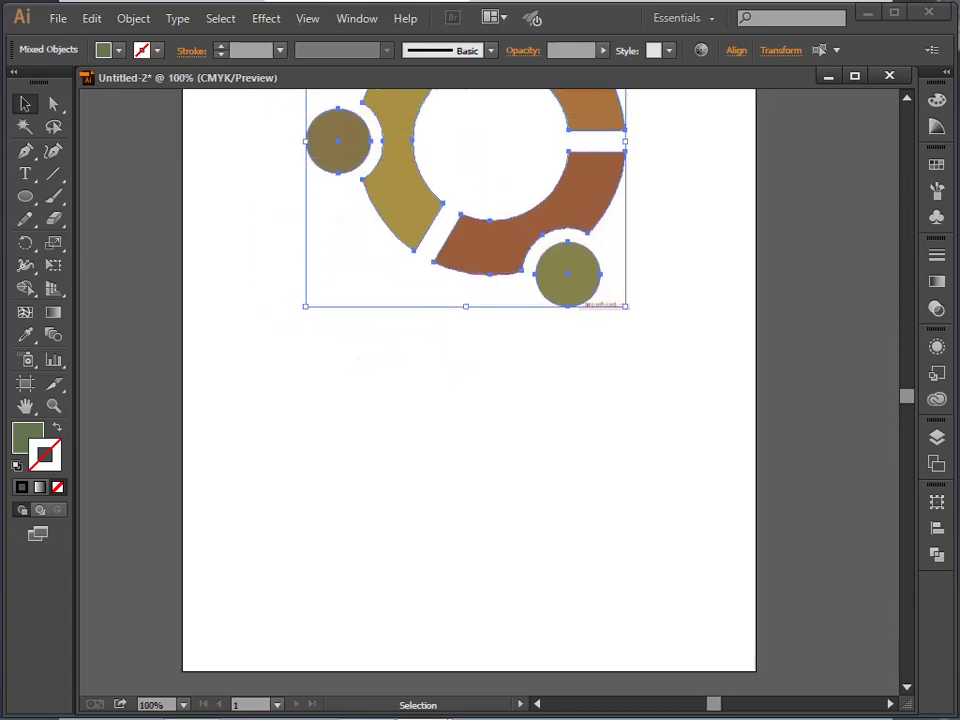
scroll(468, 390, up, 2)
scroll(465, 245, down, 3)
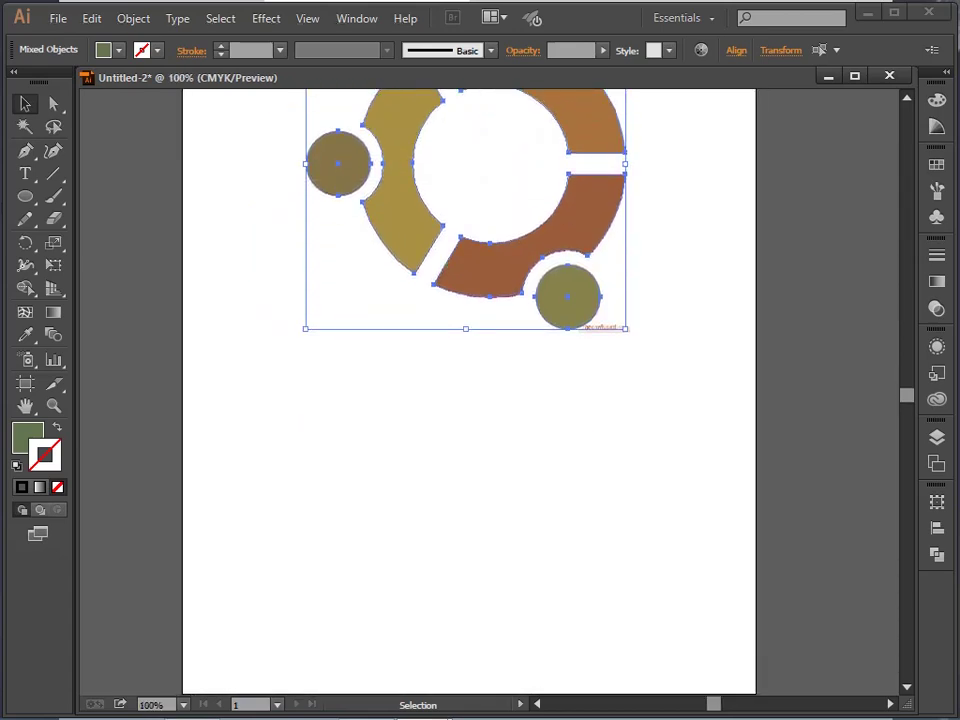
Drag the traced shapes below the reference, nudge them up two steps, and deselect.
drag(467, 228, 467, 592)
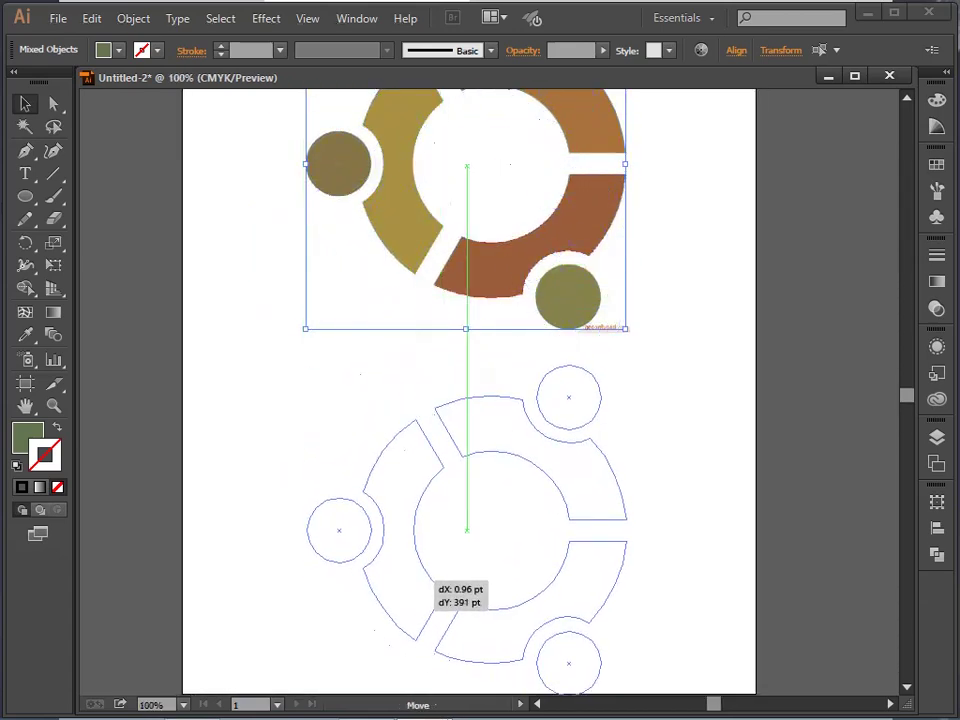
scroll(467, 500, down, 3)
scroll(467, 400, down, 3)
scroll(467, 400, up, 1)
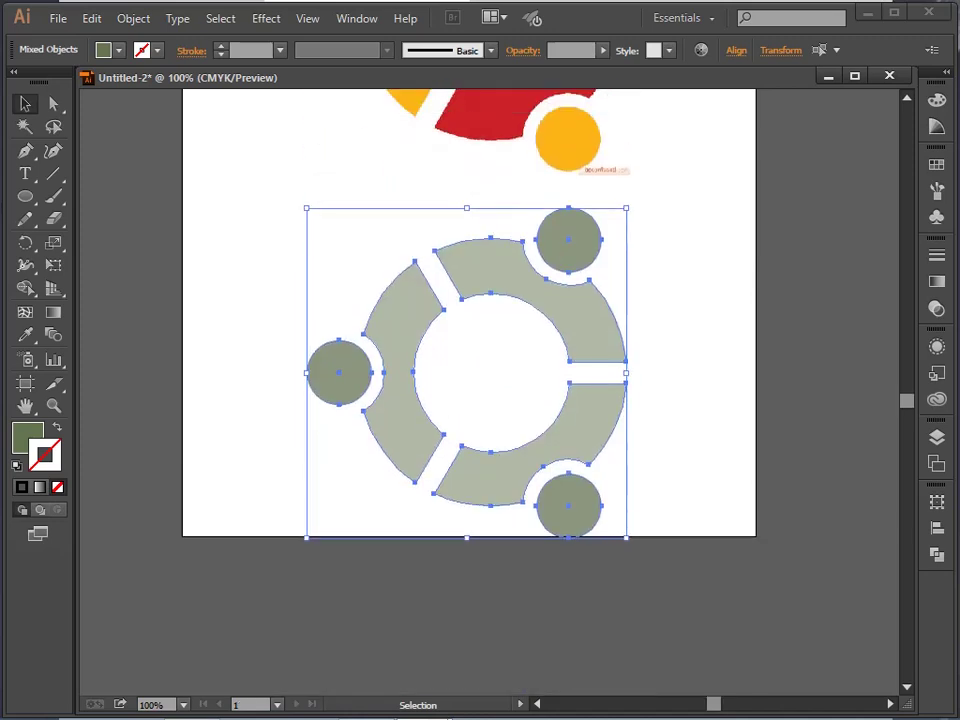
key(Up)
key(Up)
key(Up)
key(Up)
key(Up)
key(Up)
key(Up)
key(Up)
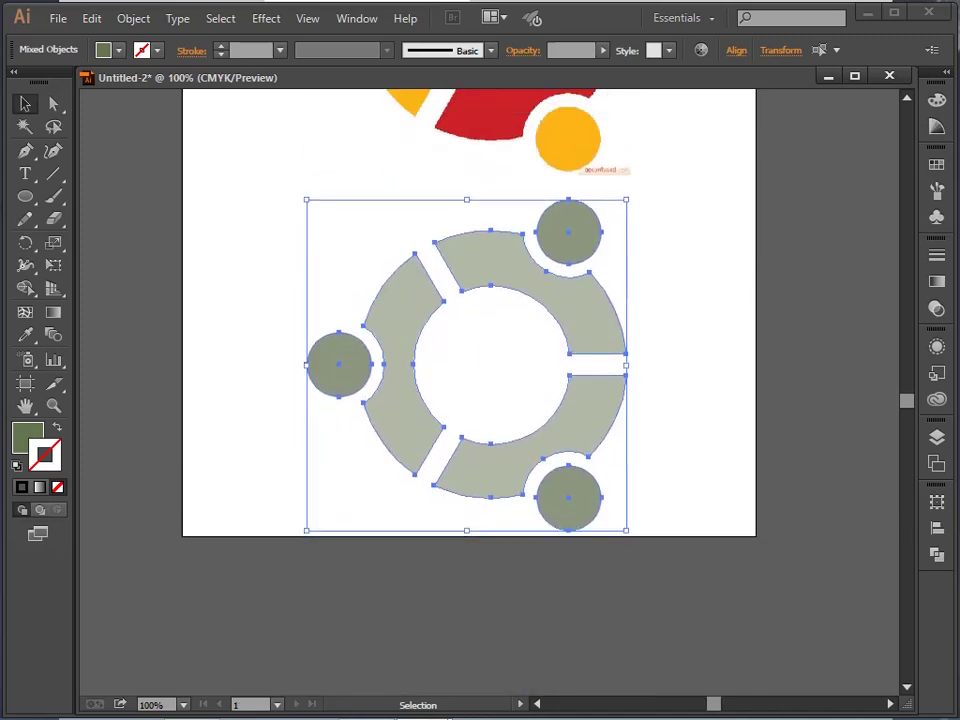
key(Up)
key(Up)
key(ctrl+shift+a)
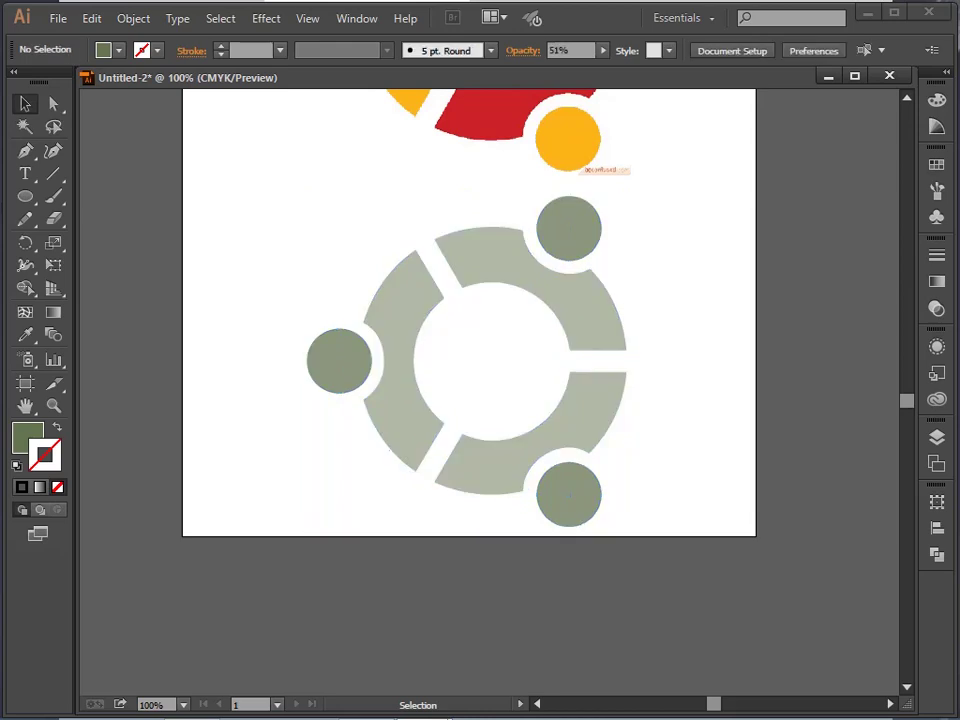
scroll(467, 400, up, 2)
scroll(467, 400, up, 1)
scroll(467, 400, up, 2)
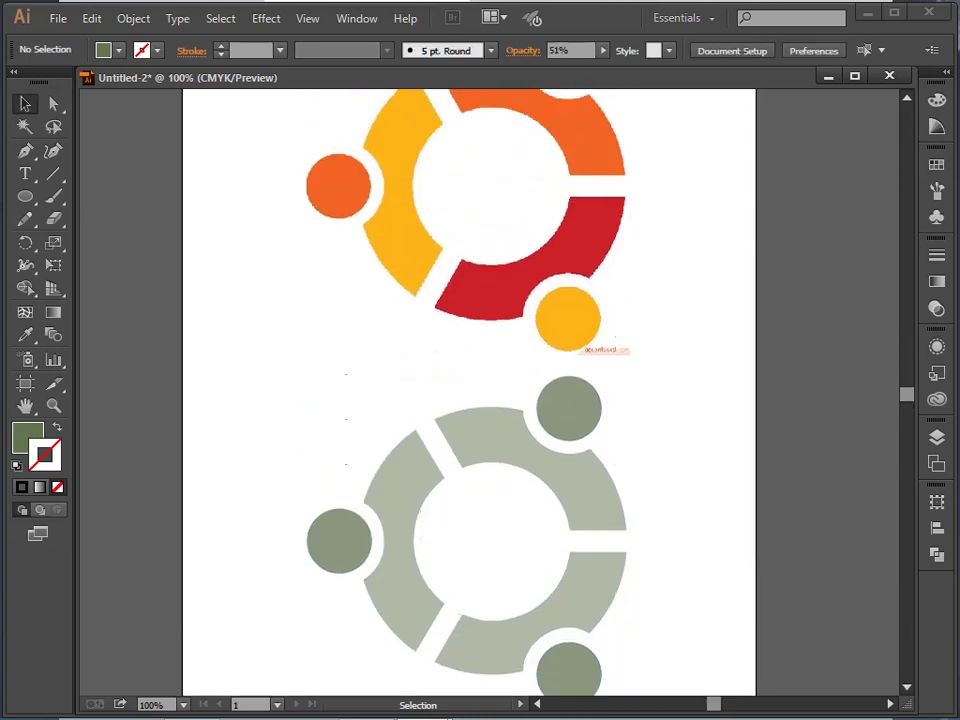
Unlock the reference logo image and ungroup the grey traced logo pieces.
click(133, 18)
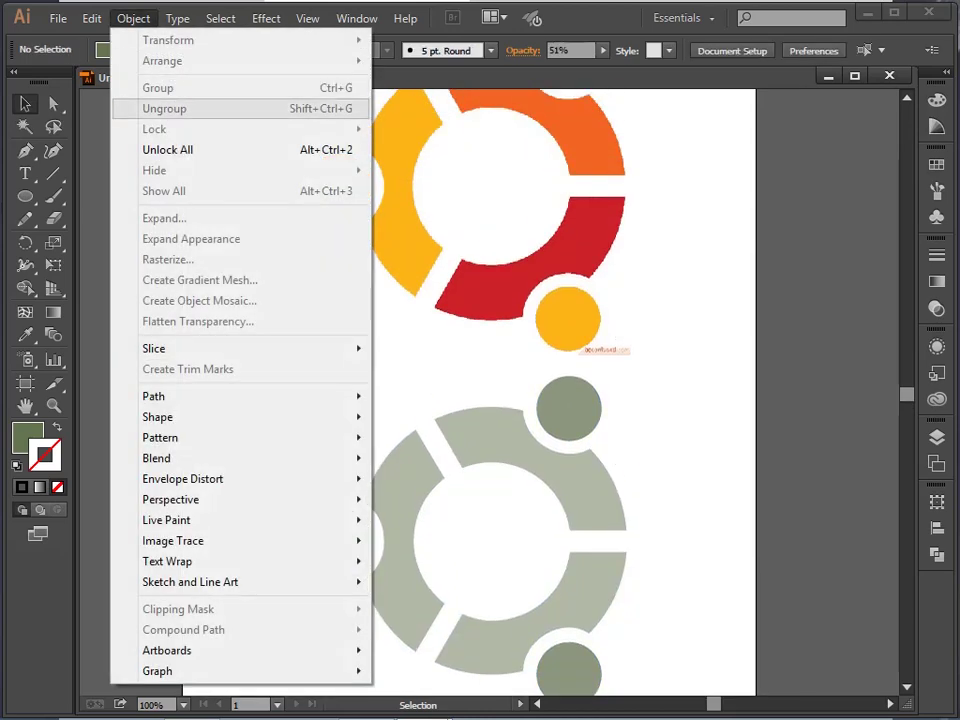
click(167, 149)
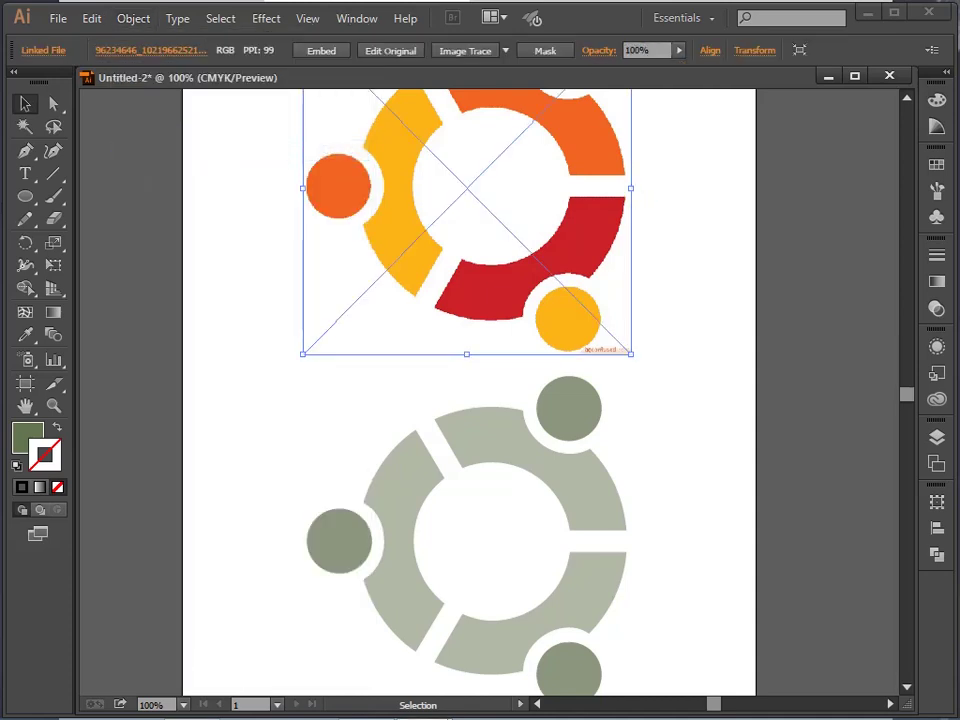
click(490, 435)
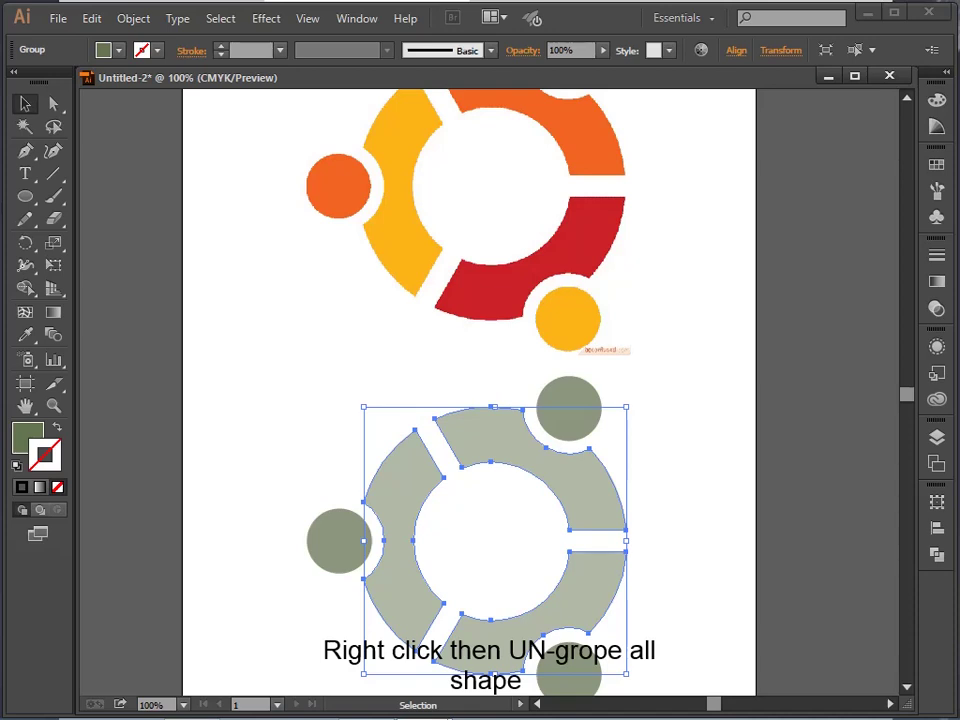
right_click(475, 429)
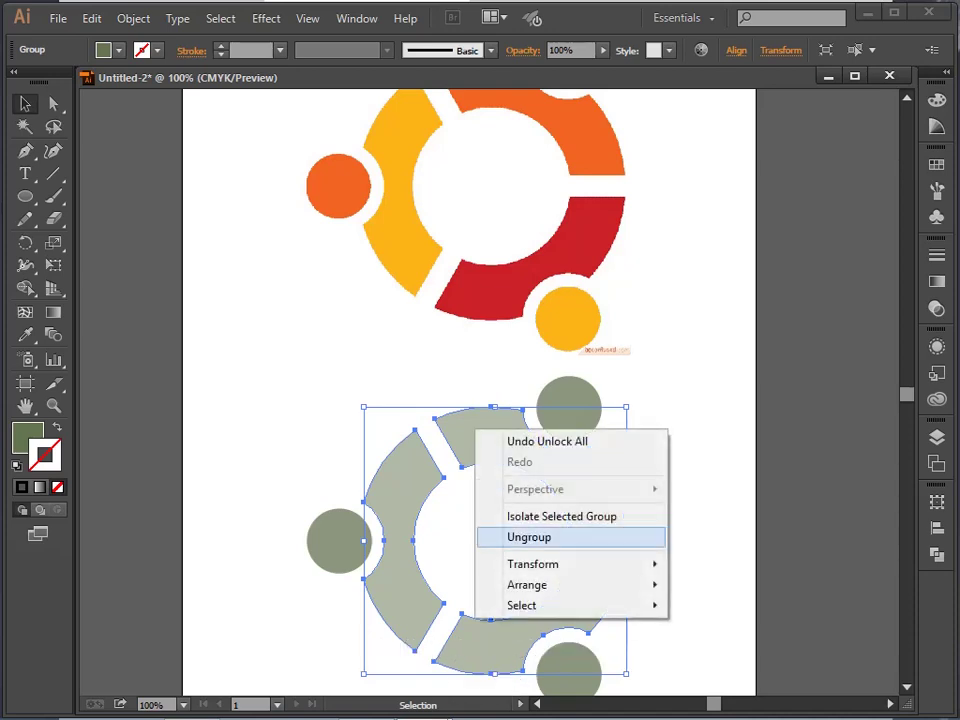
click(530, 537)
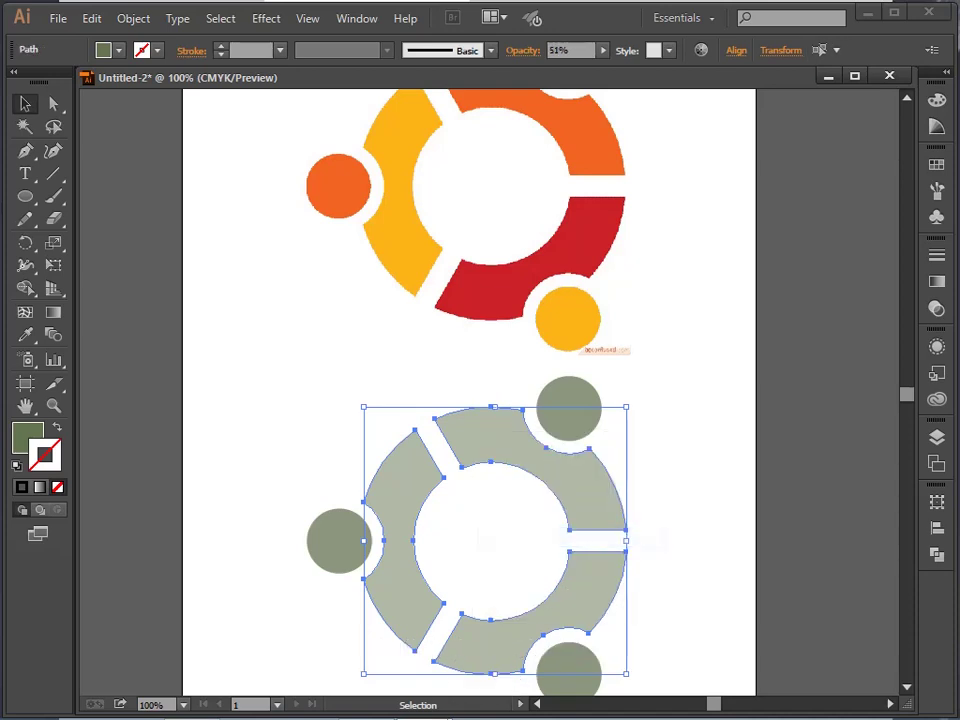
key(ctrl+shift+a)
Select all the traced shapes, set their opacity to 100%, and deselect.
click(490, 435)
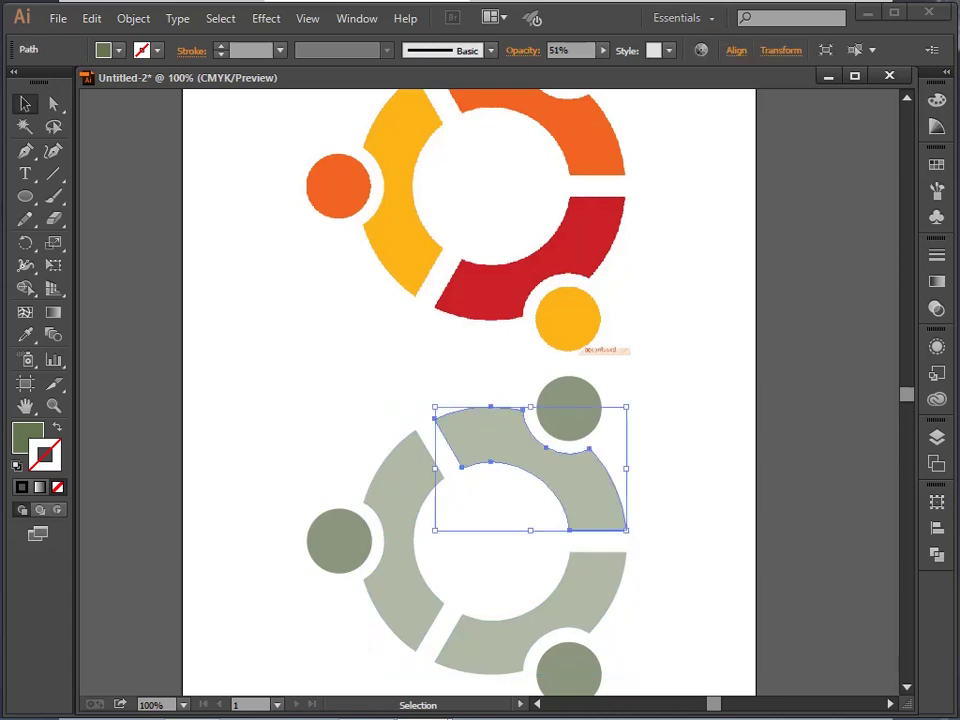
click(825, 49)
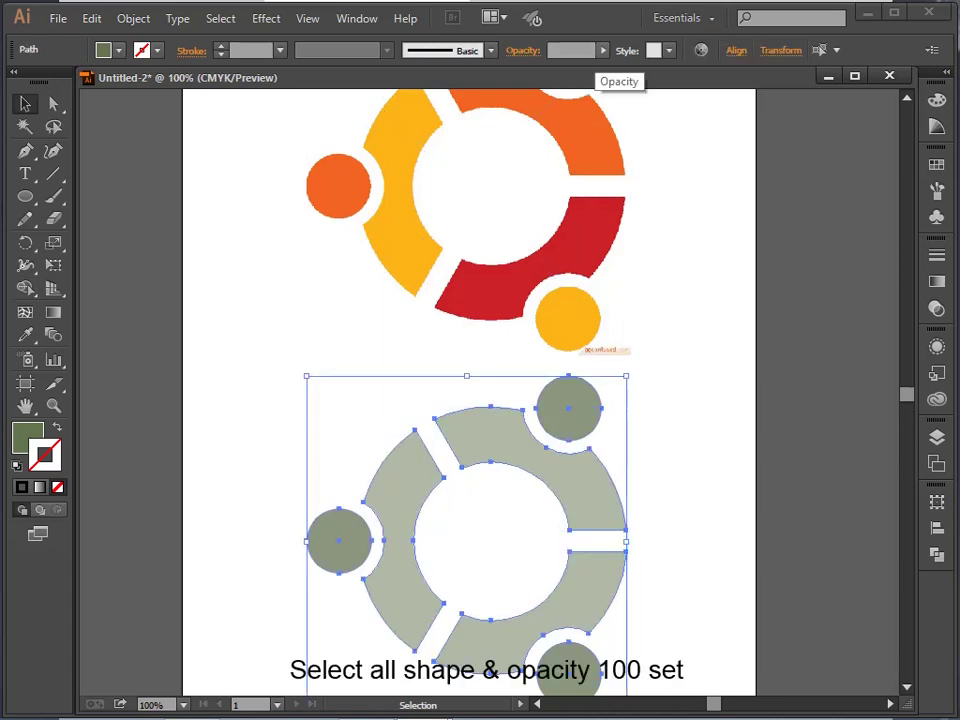
drag(564, 67, 522, 67)
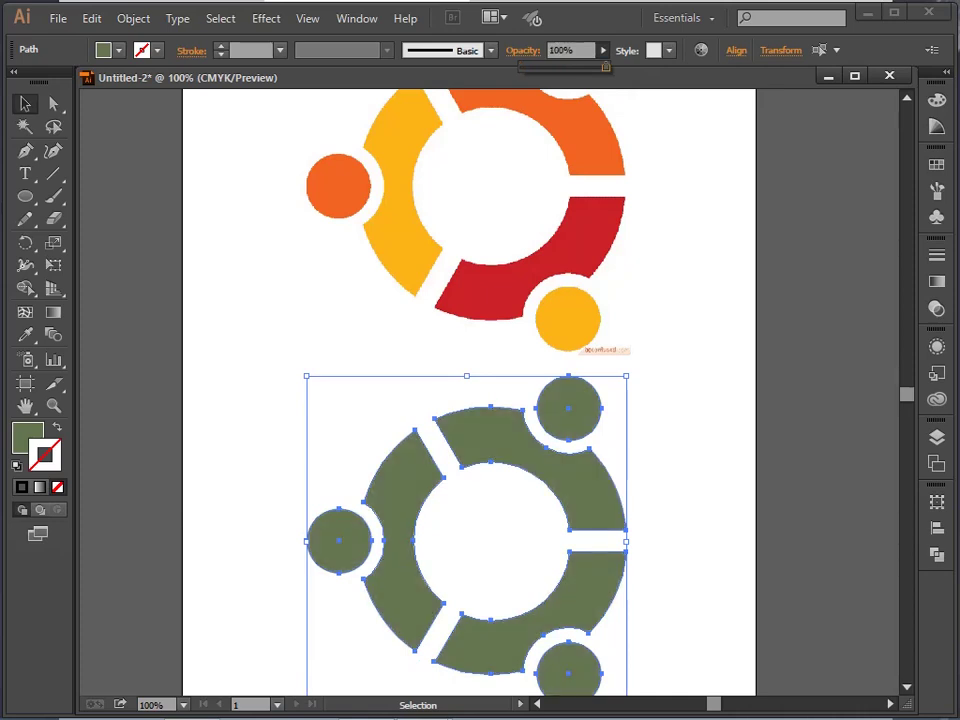
key(ctrl+shift+a)
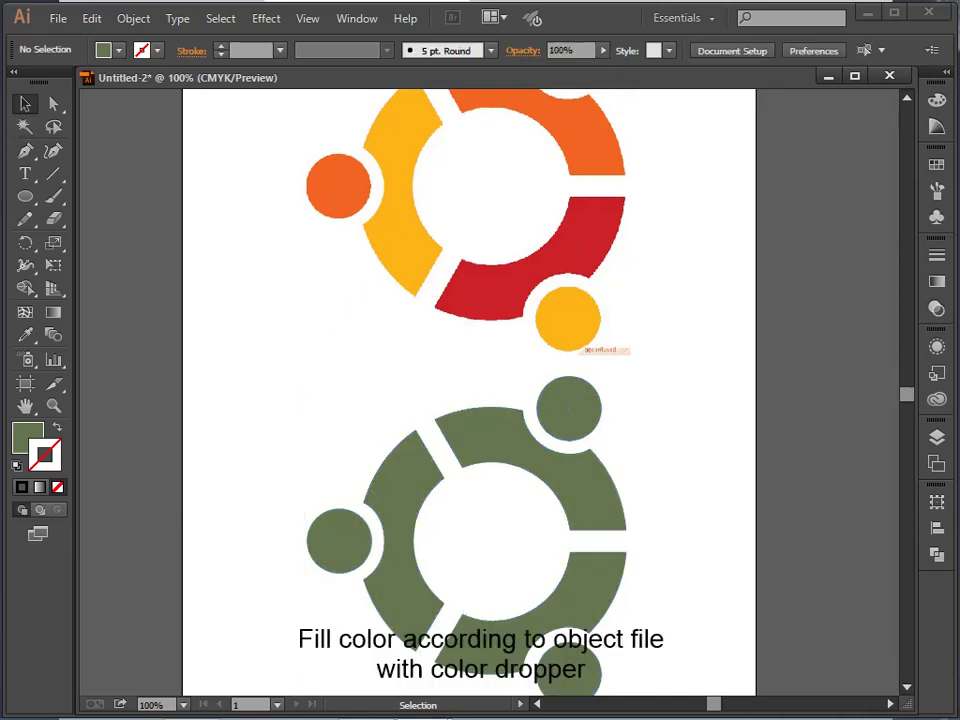
Colour the top circle red and the upper-right arc orange, sampled from the reference.
click(568, 408)
key(i)
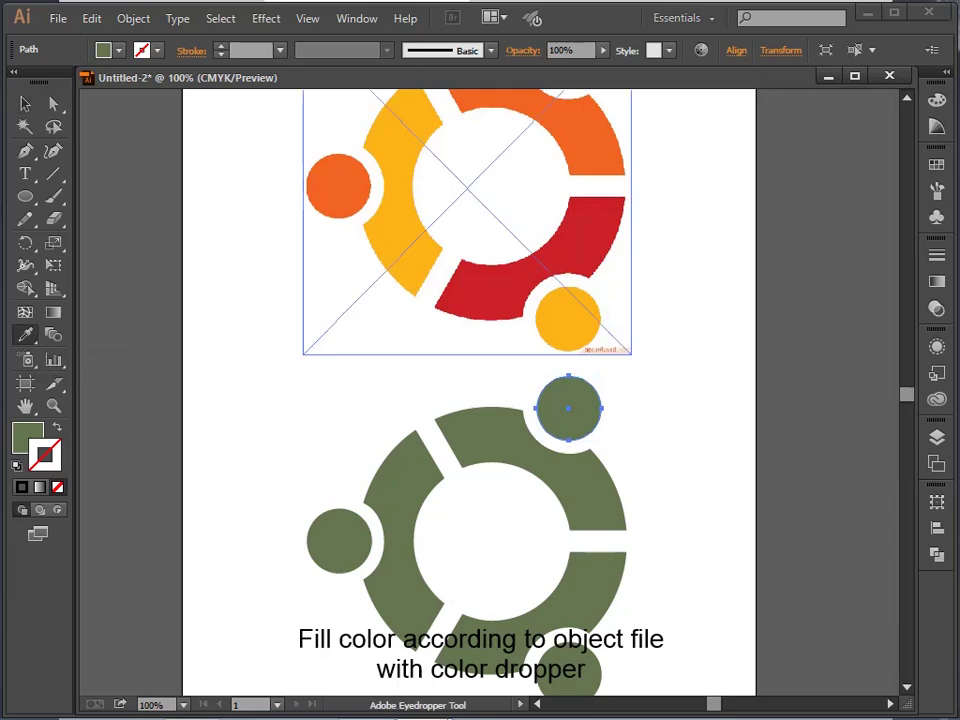
scroll(467, 245, up, 2)
click(450, 340)
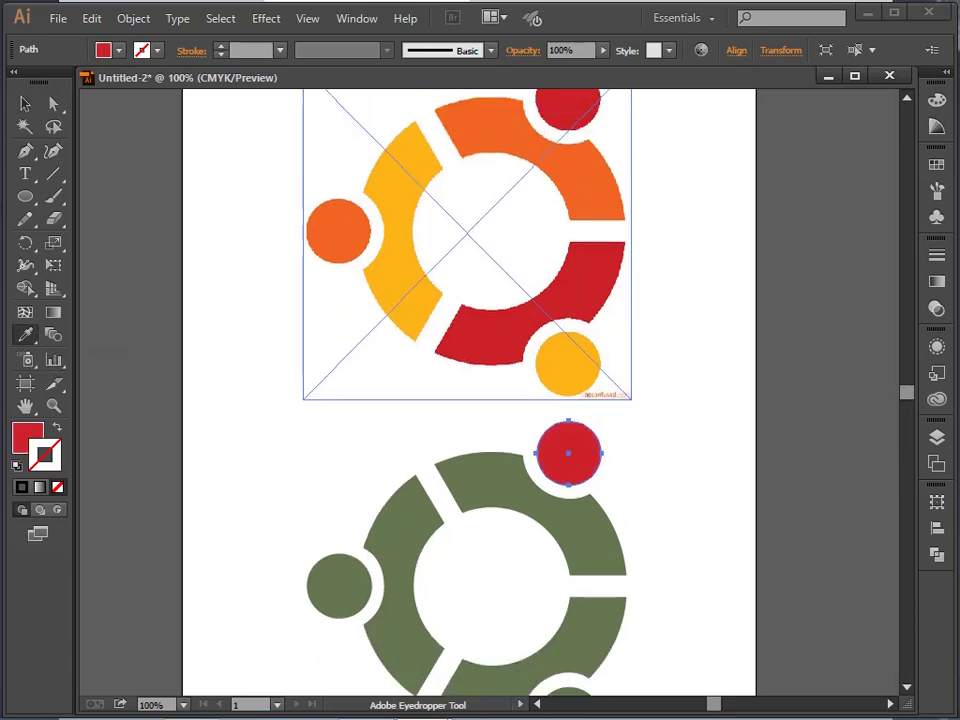
key(v)
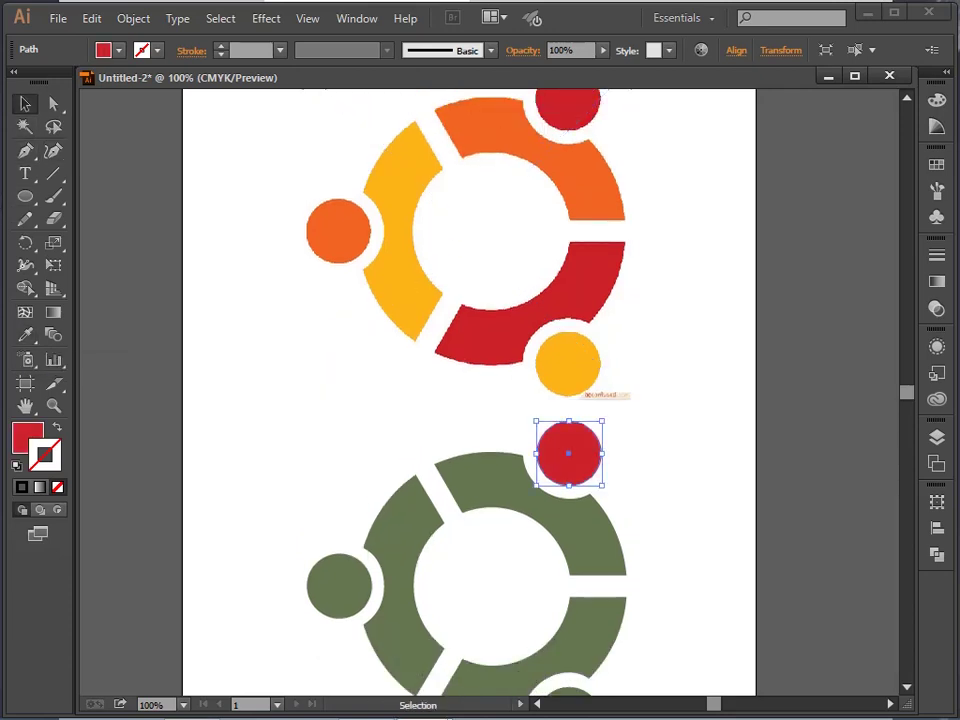
click(480, 475)
key(i)
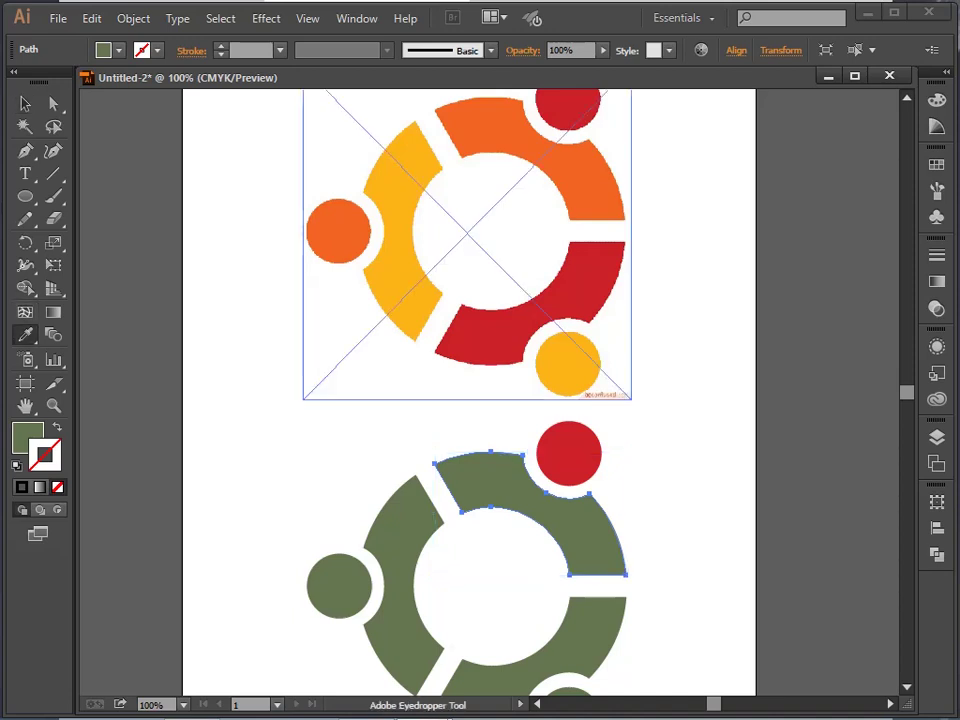
click(338, 231)
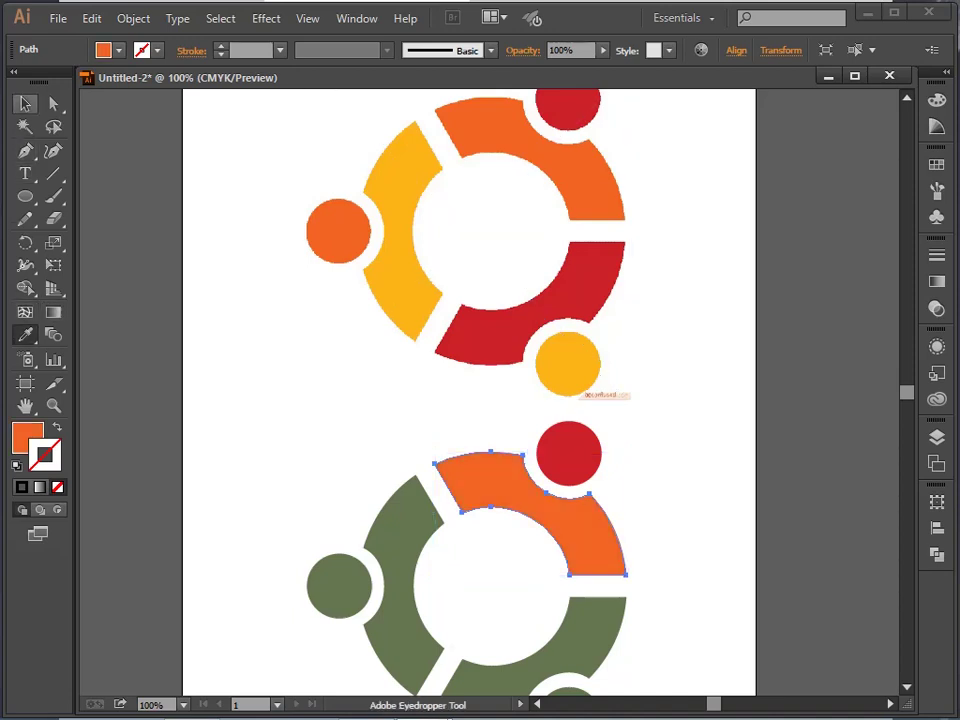
key(v)
Colour the left arc yellow and the left circle orange using the Eyedropper on the reference.
click(400, 560)
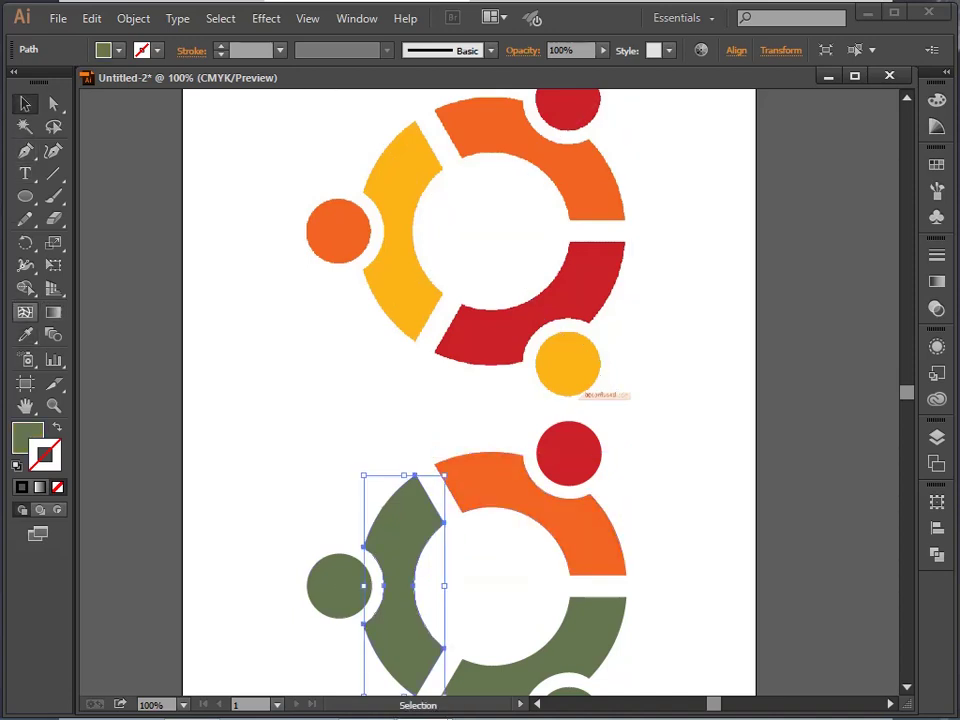
key(i)
click(400, 240)
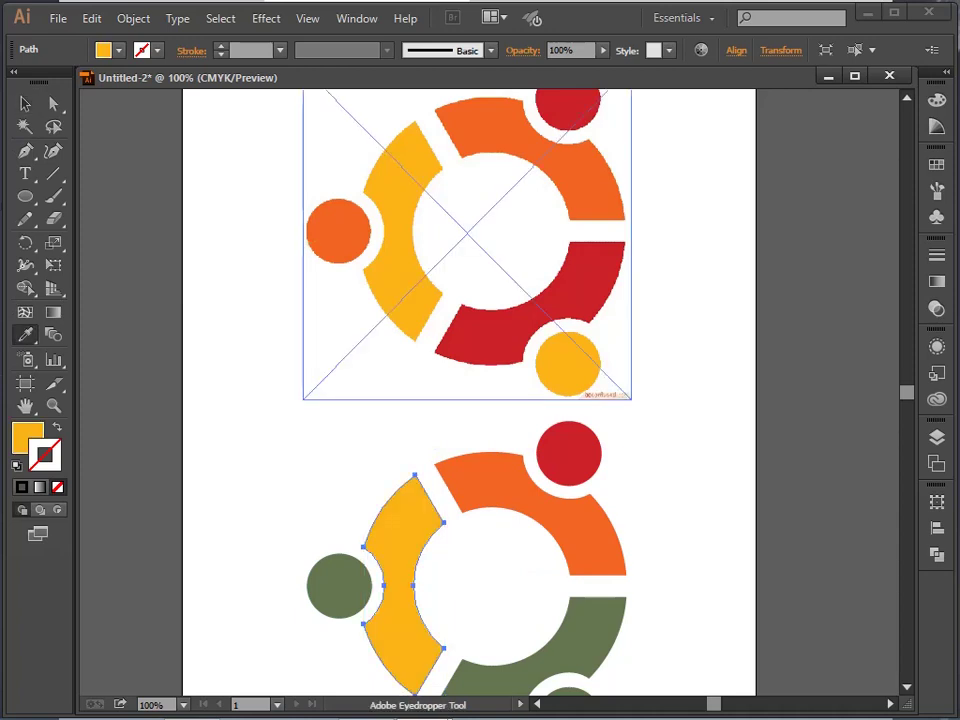
key(v)
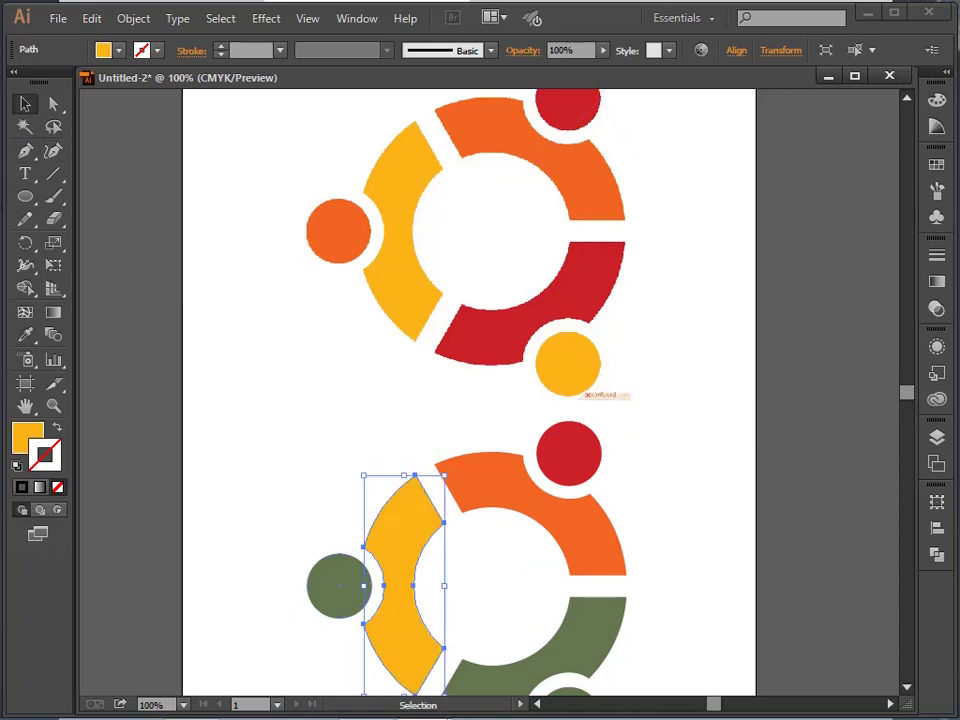
click(339, 585)
click(25, 335)
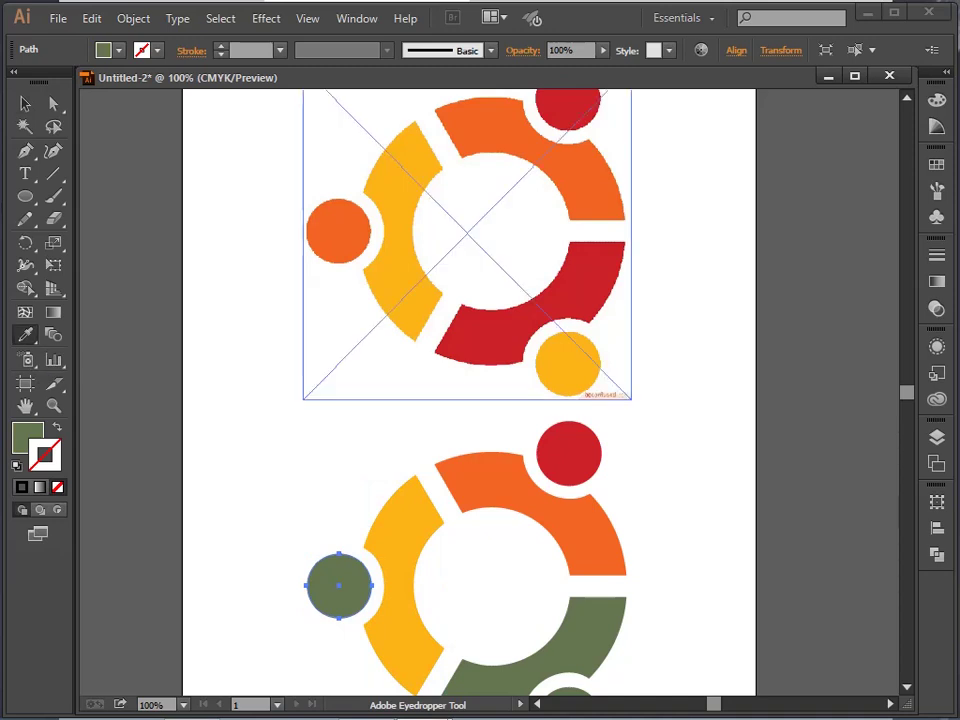
click(338, 231)
key(v)
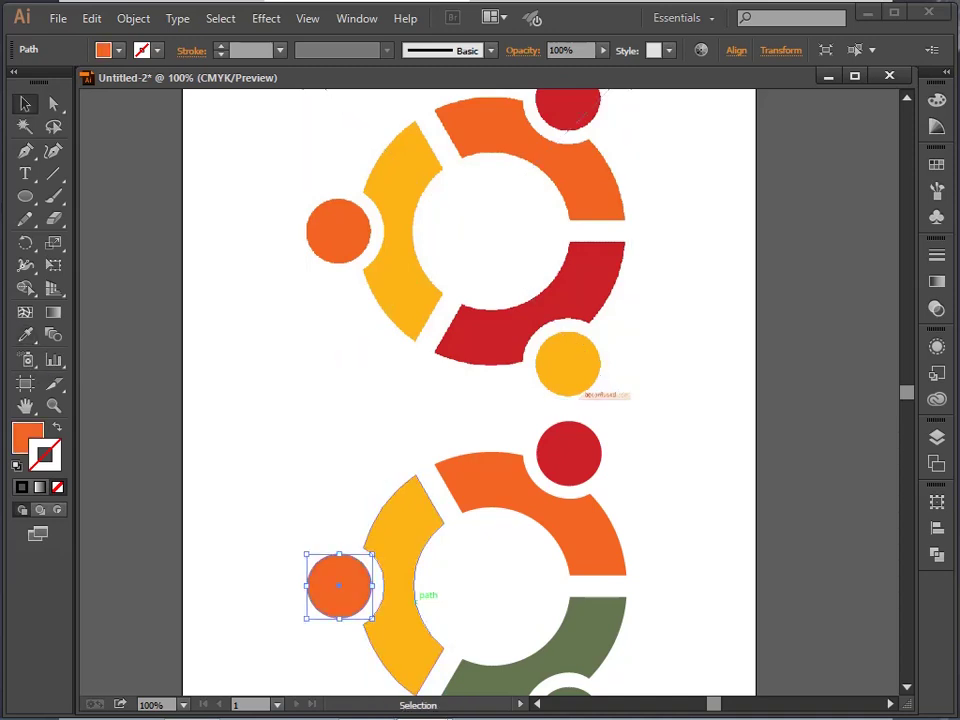
Colour the lower-right arc red and the bottom circle yellow from the reference.
click(597, 625)
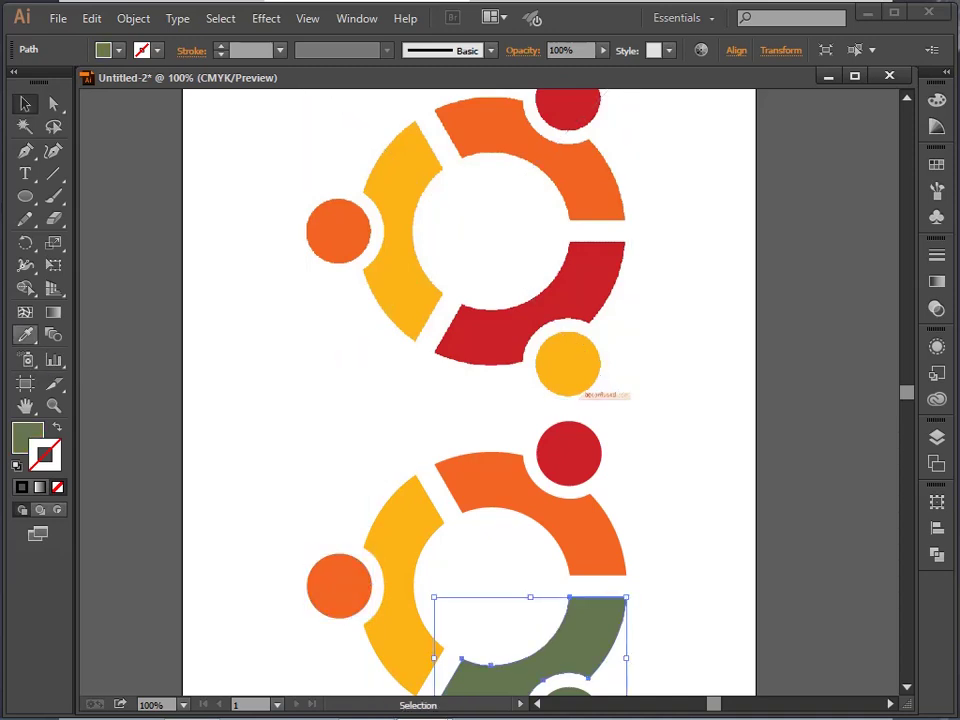
key(i)
click(540, 290)
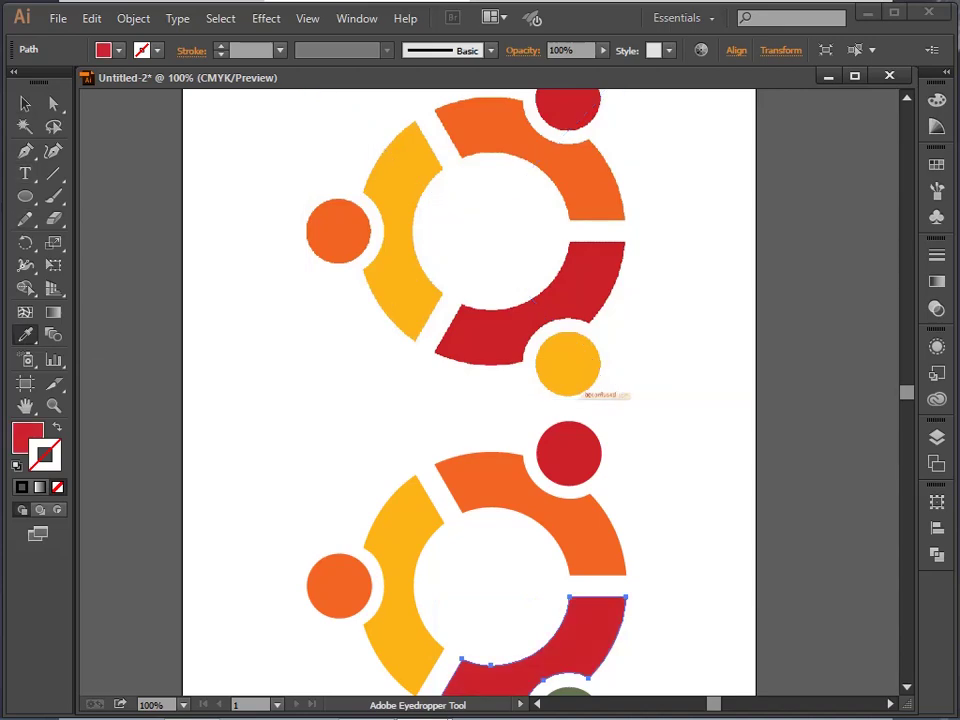
key(v)
scroll(490, 390, left, 5)
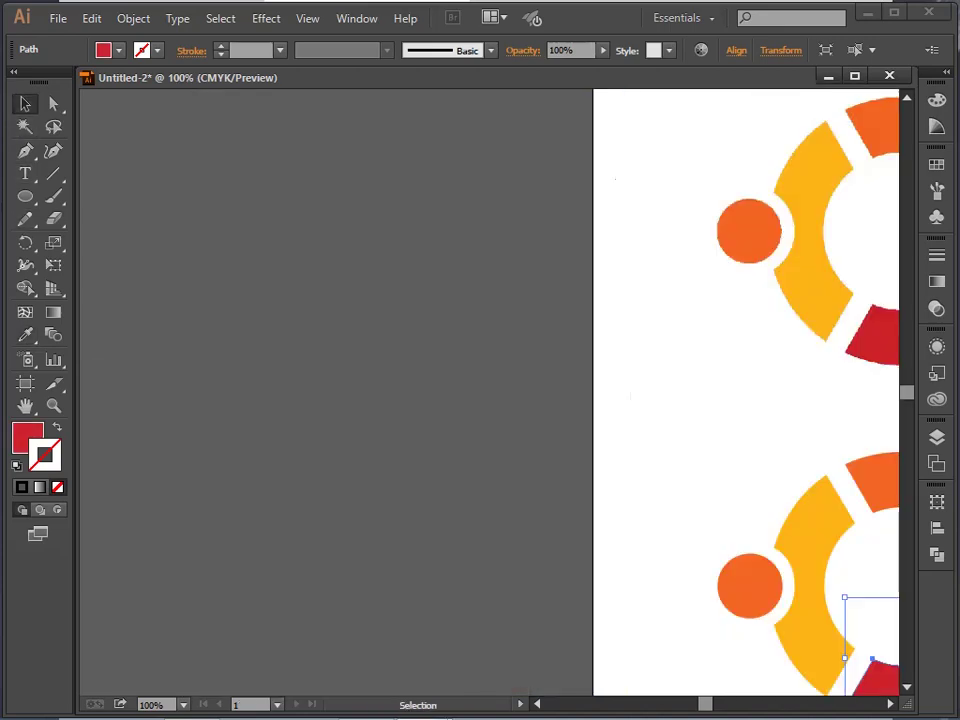
drag(890, 640, 490, 572)
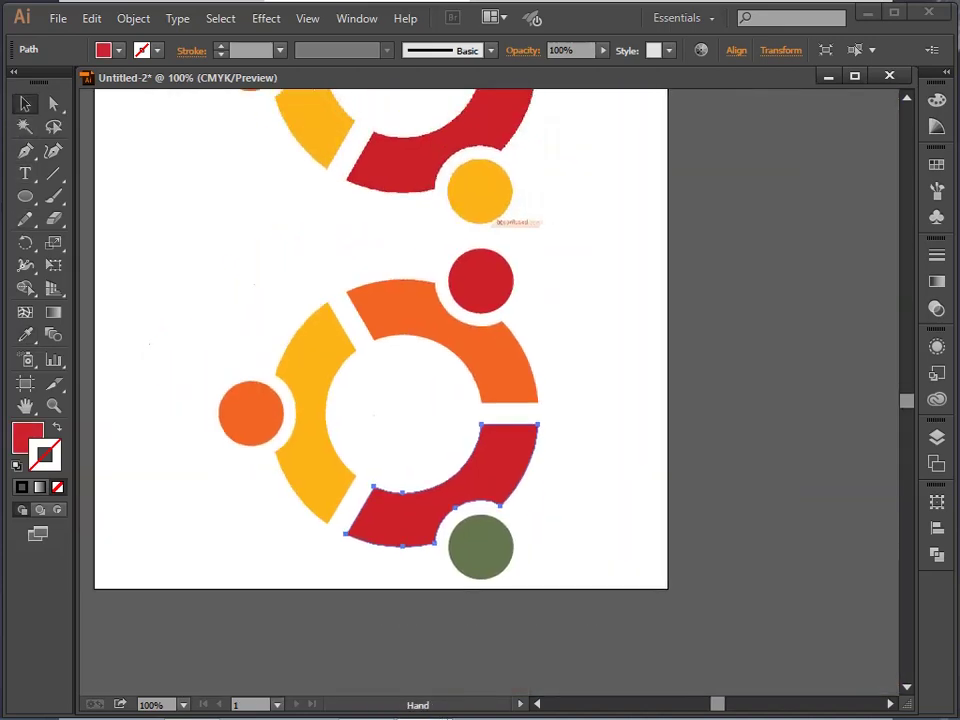
click(525, 578)
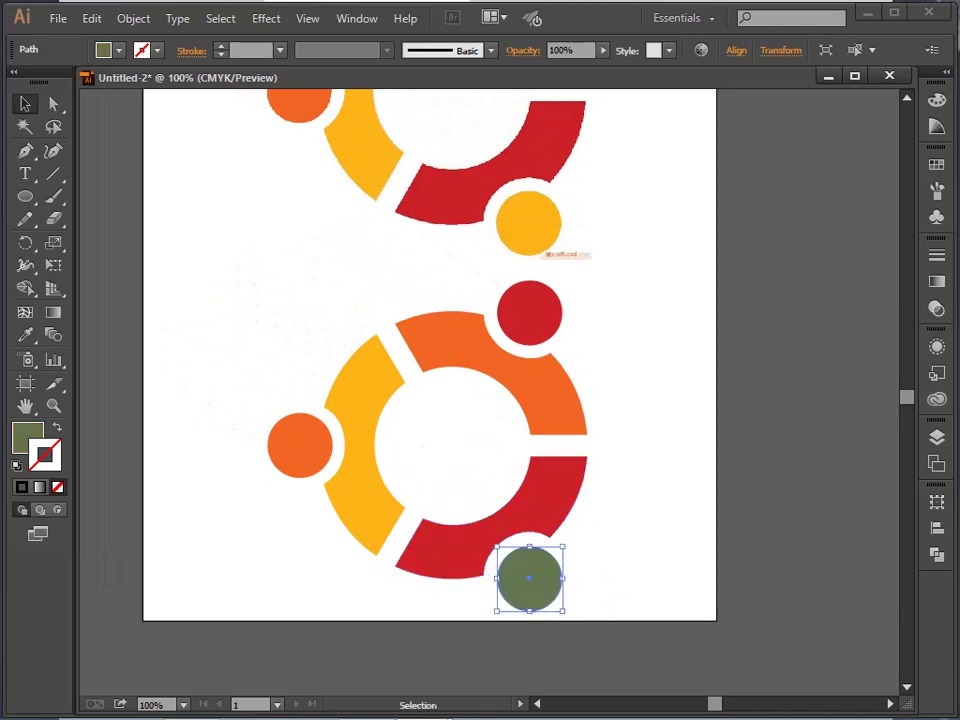
key(i)
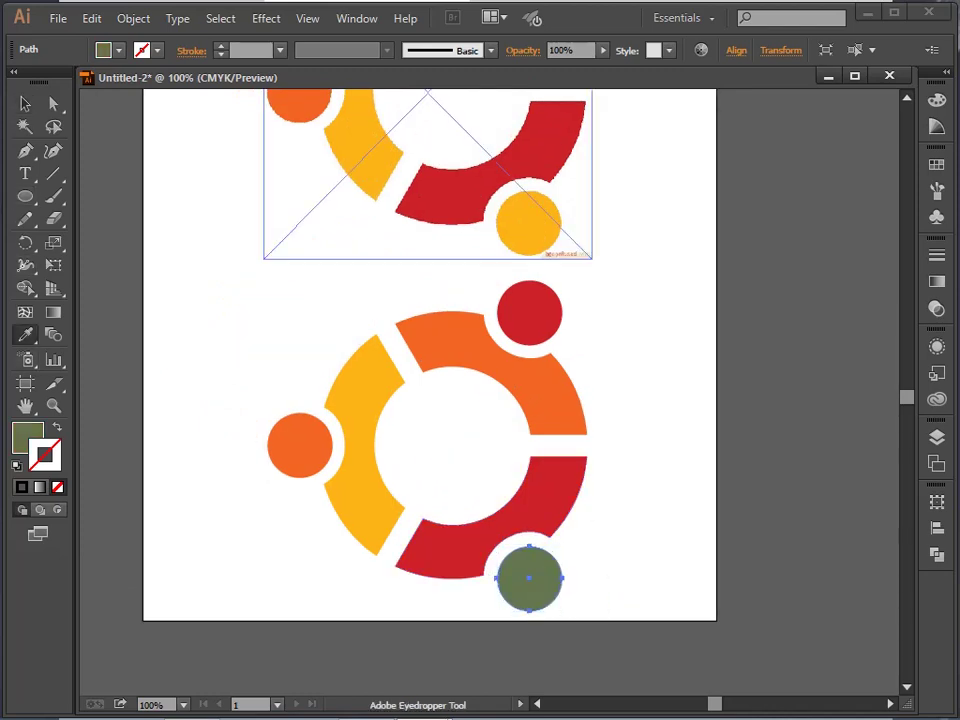
click(383, 400)
alt+scroll(383, 400, down, 1)
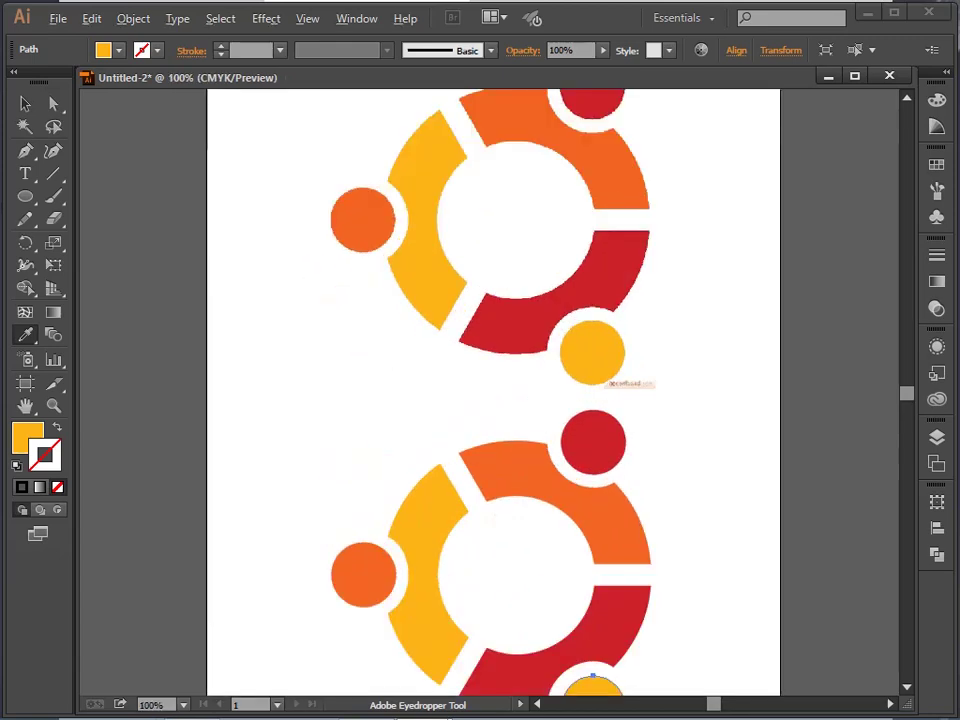
alt+scroll(431, 569, up, 1)
alt+scroll(431, 569, up, 2)
alt+scroll(431, 569, up, 1)
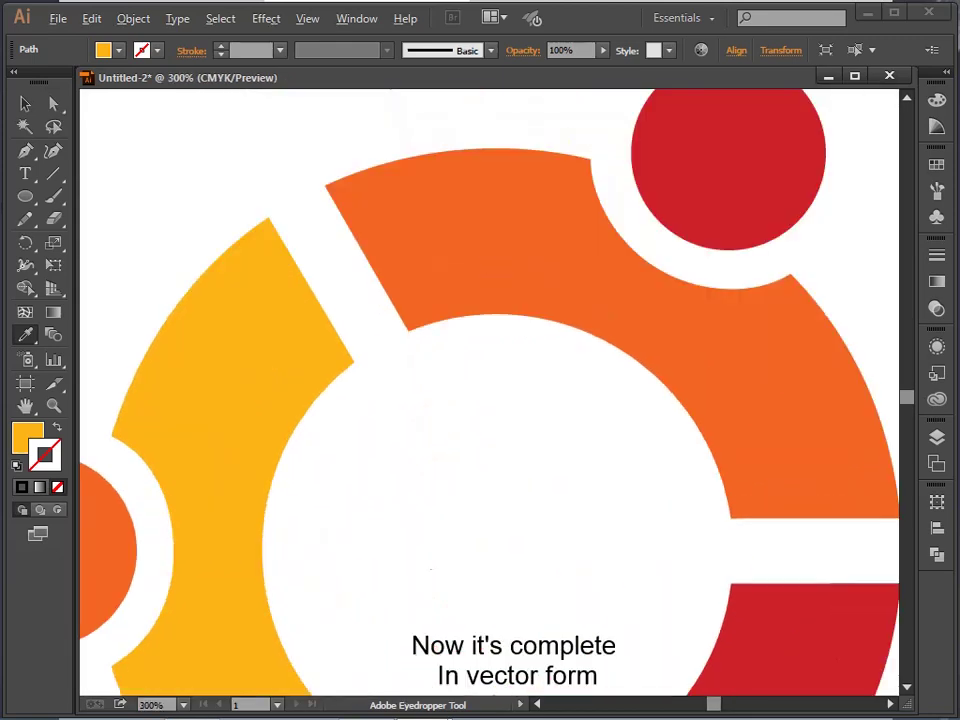
scroll(431, 569, up, 2)
scroll(431, 569, up, 2)
scroll(431, 569, up, 2)
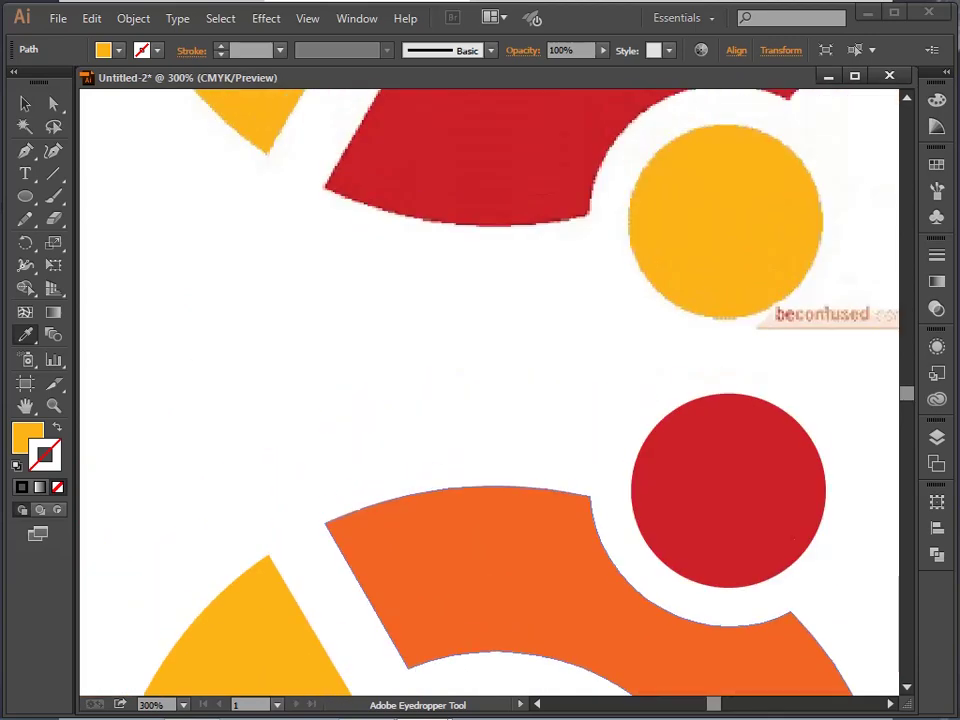
scroll(431, 569, up, 2)
scroll(431, 569, up, 2)
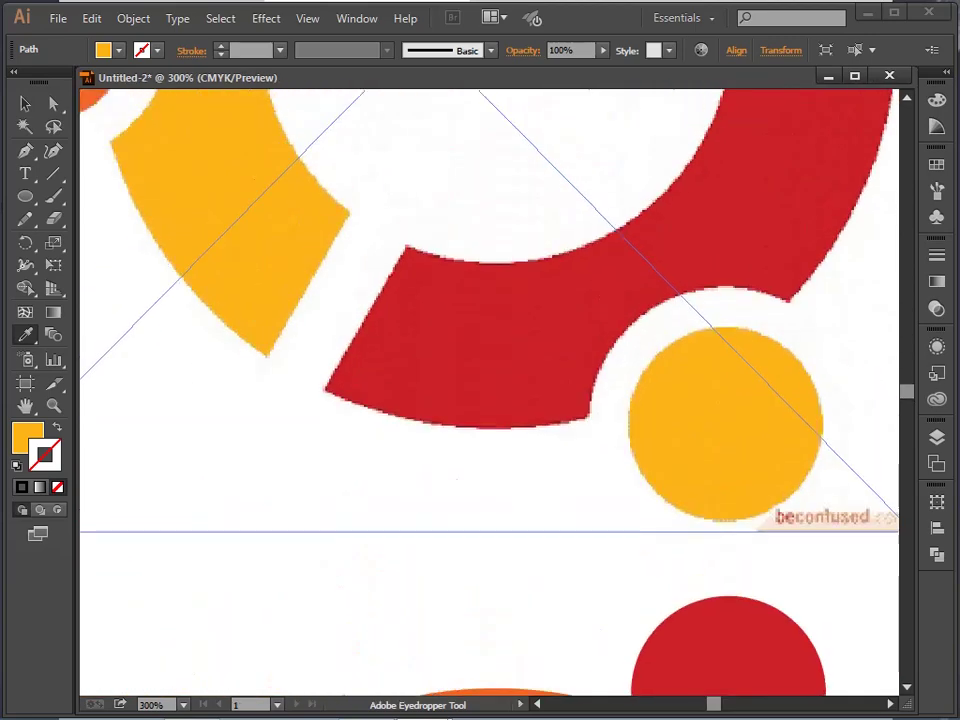
scroll(431, 569, up, 2)
scroll(431, 569, up, 1)
scroll(431, 569, up, 2)
scroll(431, 569, up, 2)
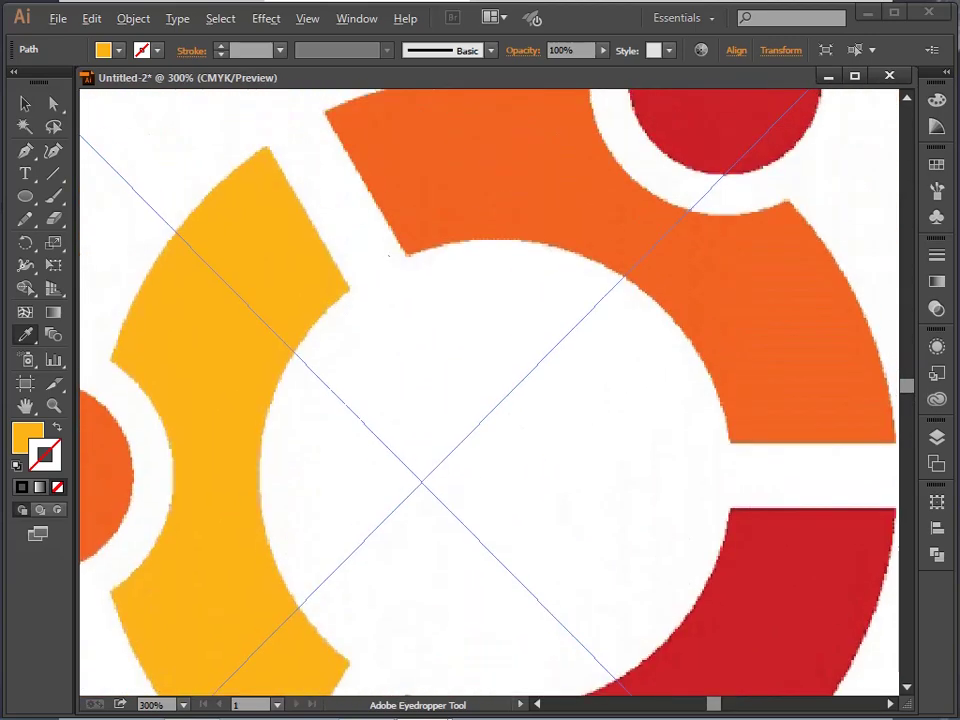
alt+scroll(431, 569, down, 2)
alt+scroll(431, 569, down, 1)
scroll(545, 675, down, 2)
scroll(545, 675, down, 2)
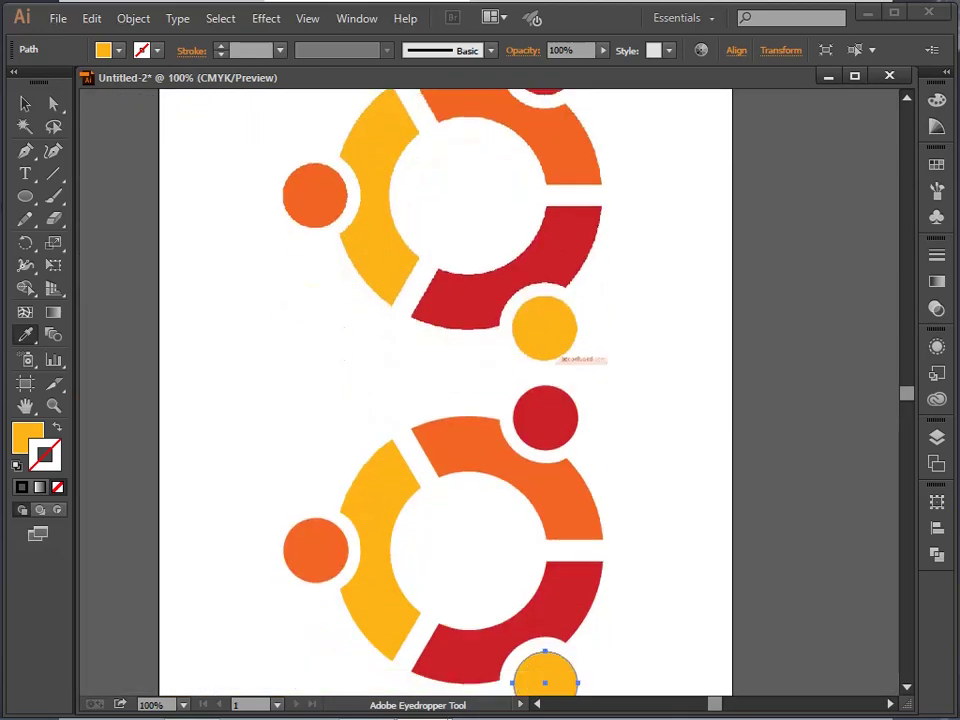
scroll(545, 675, down, 1)
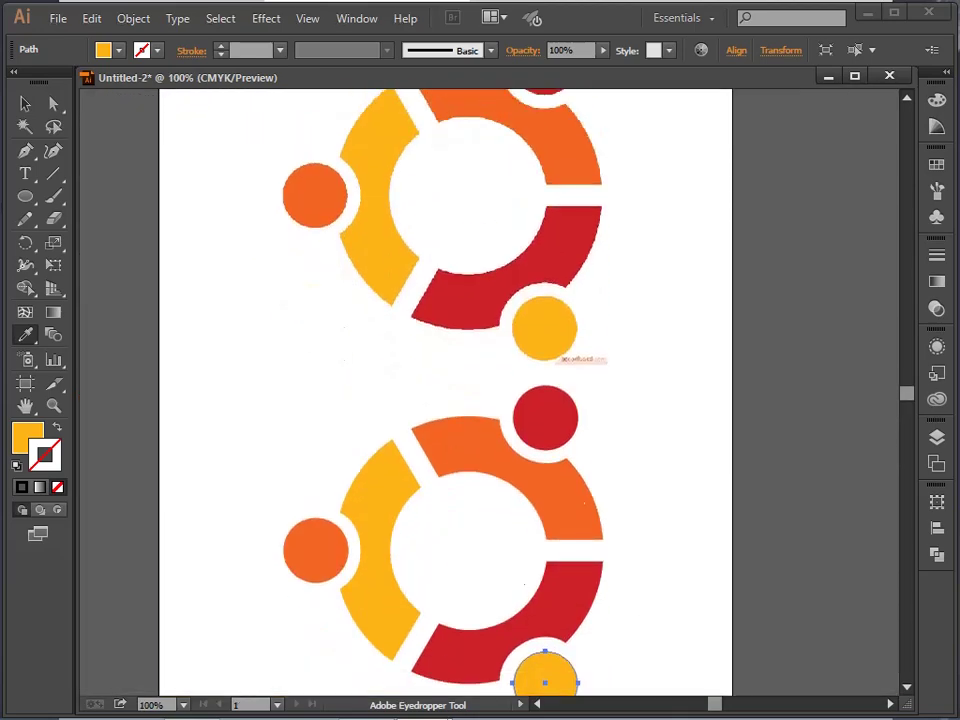